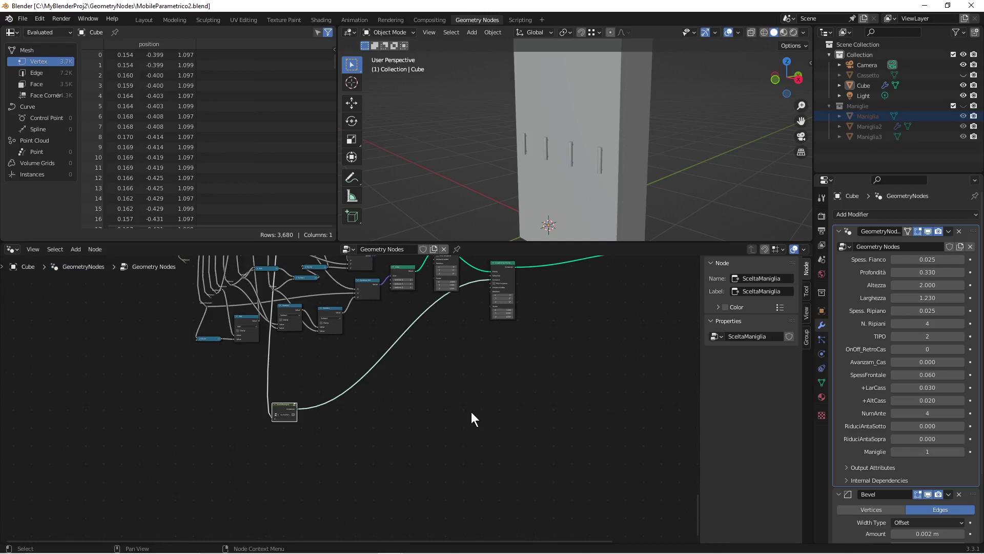
# Step: Move the SceltaManiglia group node up and right, closer to the Instance on Points node it feeds
pyautogui.scroll(3, 471, 413)
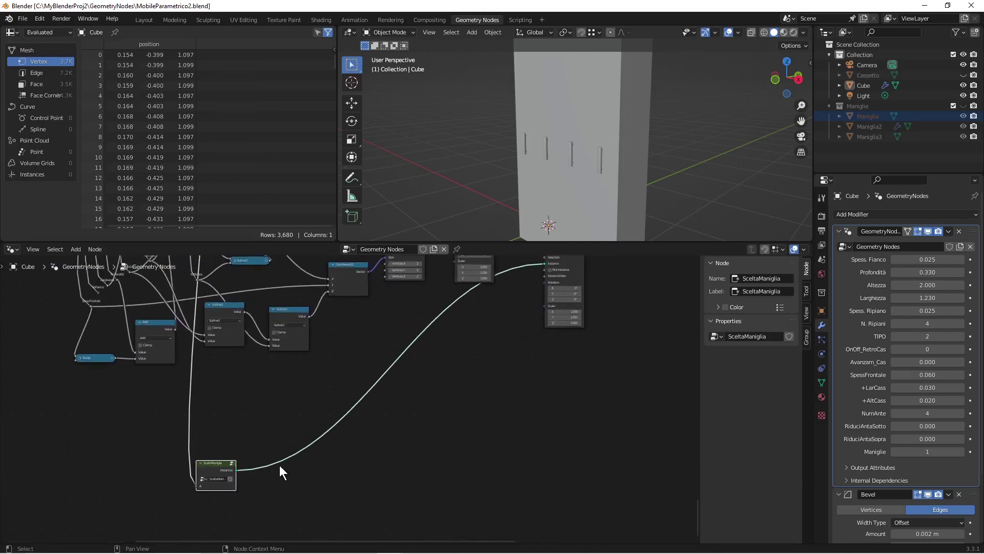
pyautogui.moveTo(216, 462); pyautogui.dragTo(358, 345)
pyautogui.scroll(2, 358, 344)
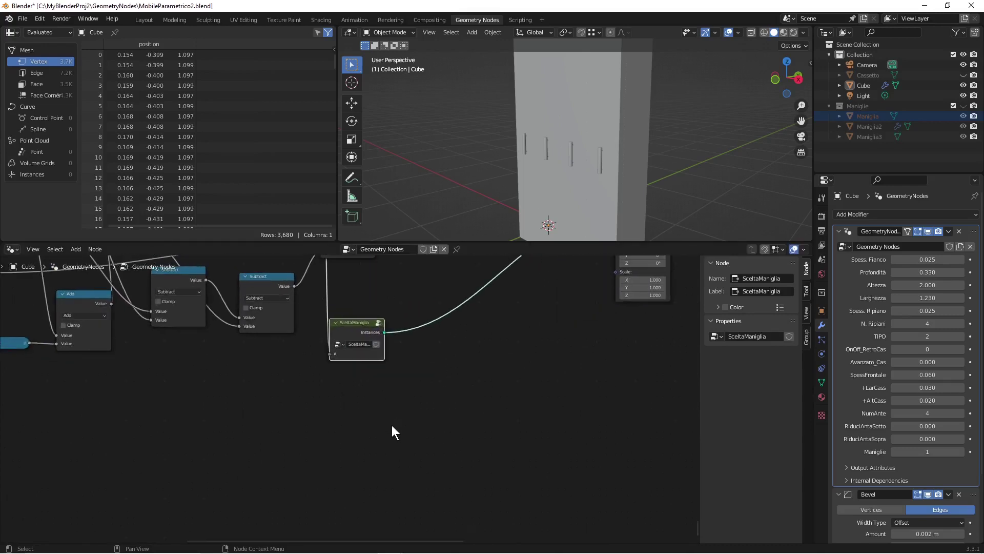
# Step: Add a Translate Instances node and insert it on the link between SceltaManiglia and Instance on Points
pyautogui.scroll(-3, 450, 427)
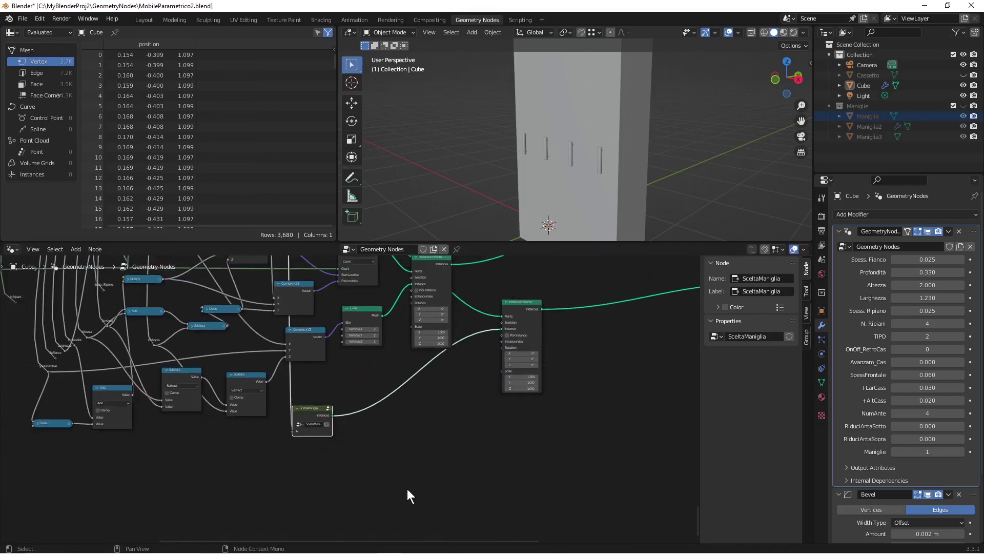
pyautogui.hotkey('shift', 'a')
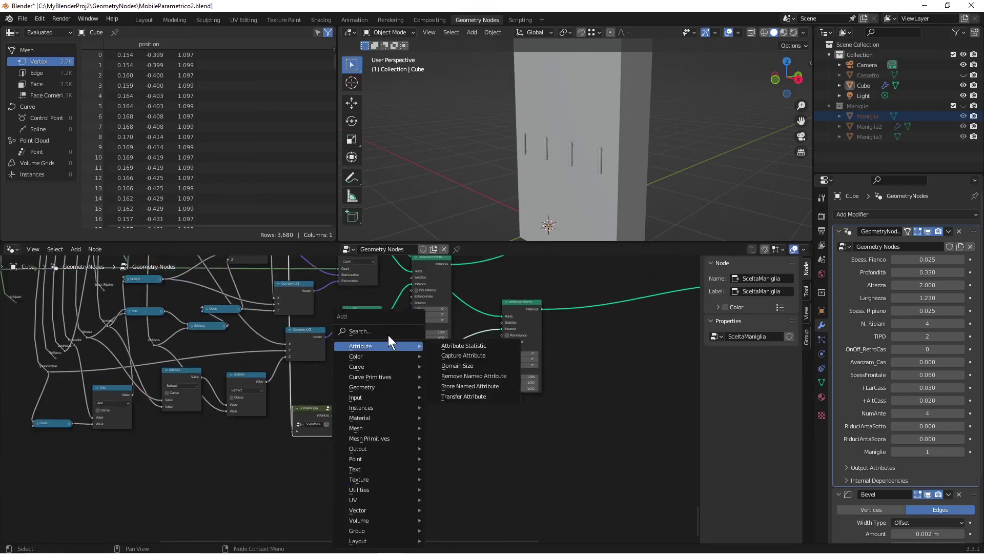
pyautogui.click(388, 334)
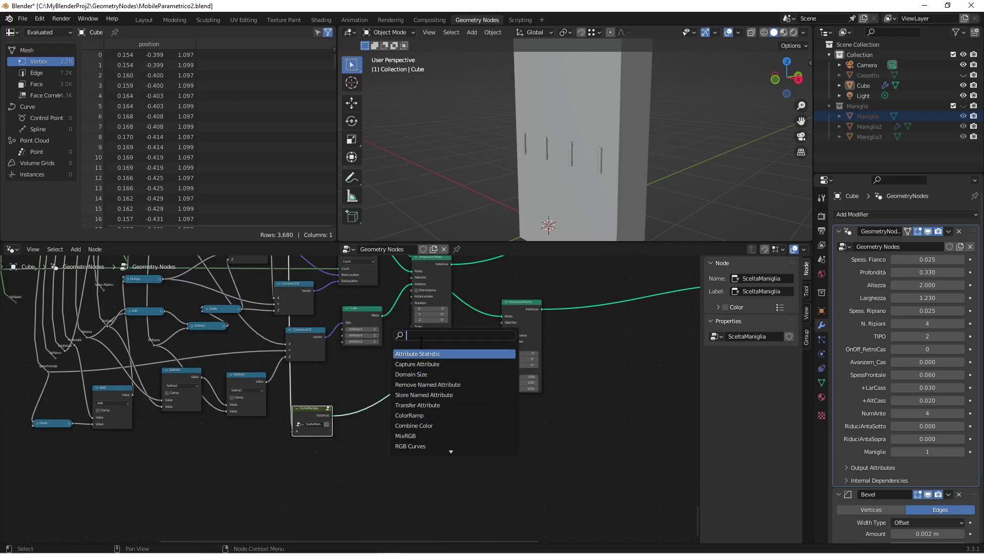
pyautogui.write('transe')
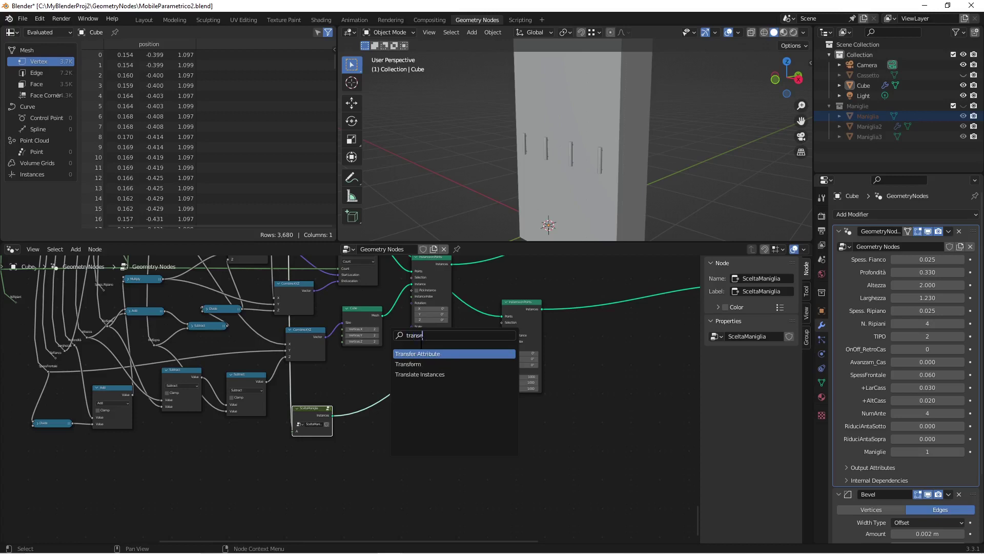
pyautogui.press('Down')
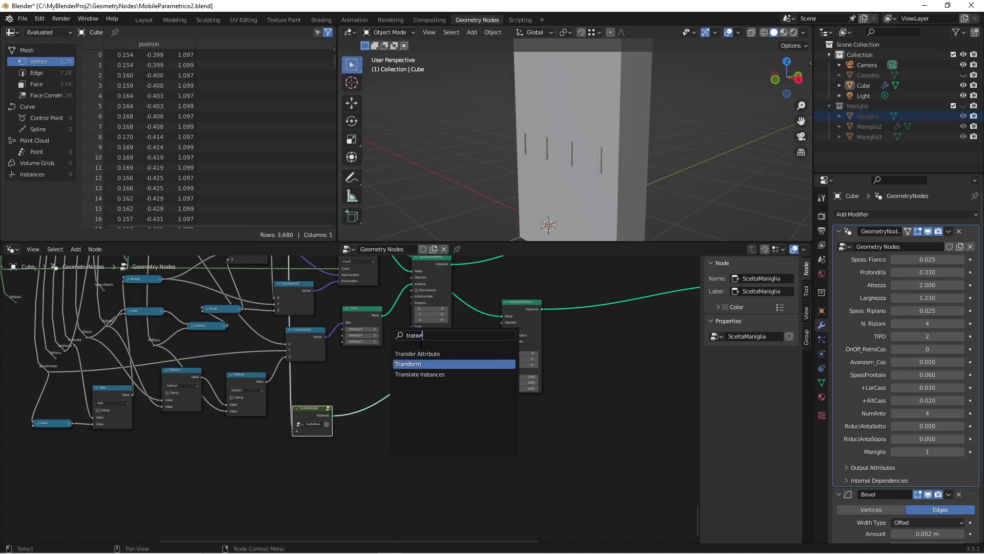
pyautogui.press('Down')
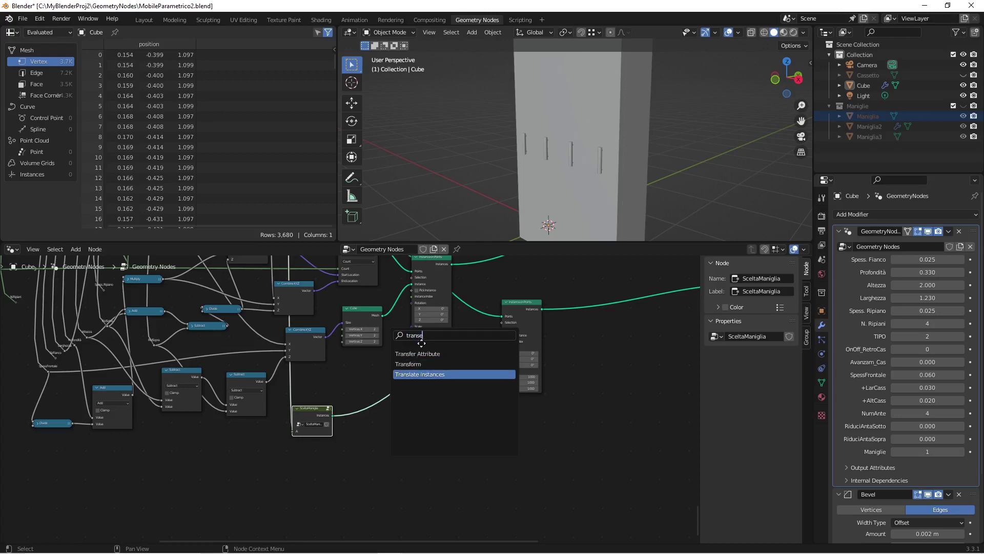
pyautogui.press('Return')
pyautogui.click(393, 453)
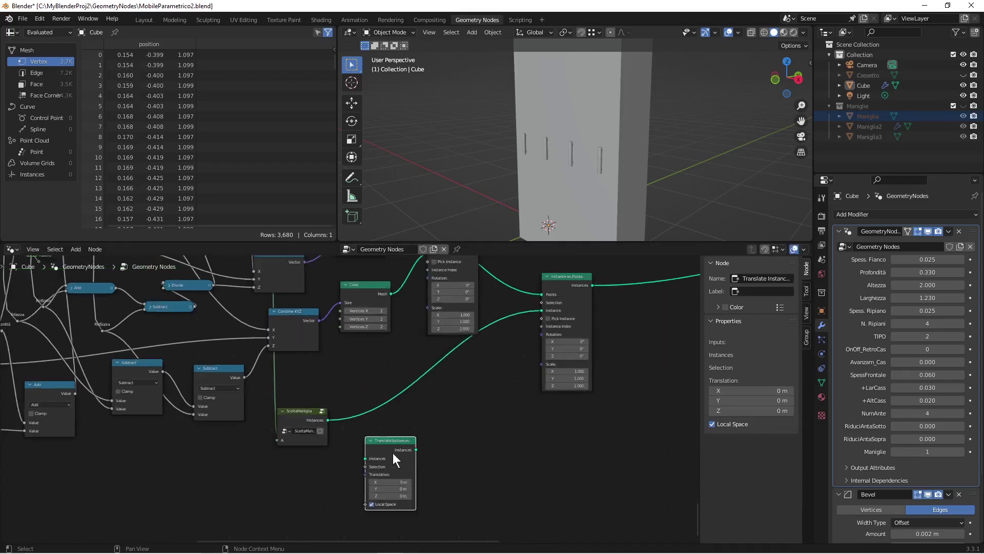
pyautogui.scroll(2, 393, 453)
pyautogui.moveTo(406, 461); pyautogui.dragTo(402, 396)
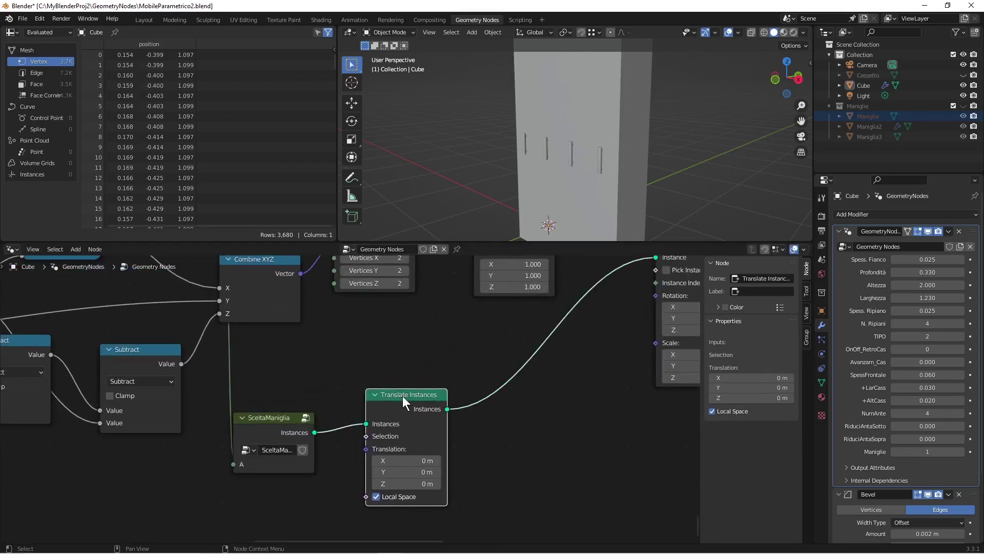
# Step: Add a Rotate Instances node and insert it on the link between Translate Instances and Instance on Points
pyautogui.scroll(-1, 480, 432)
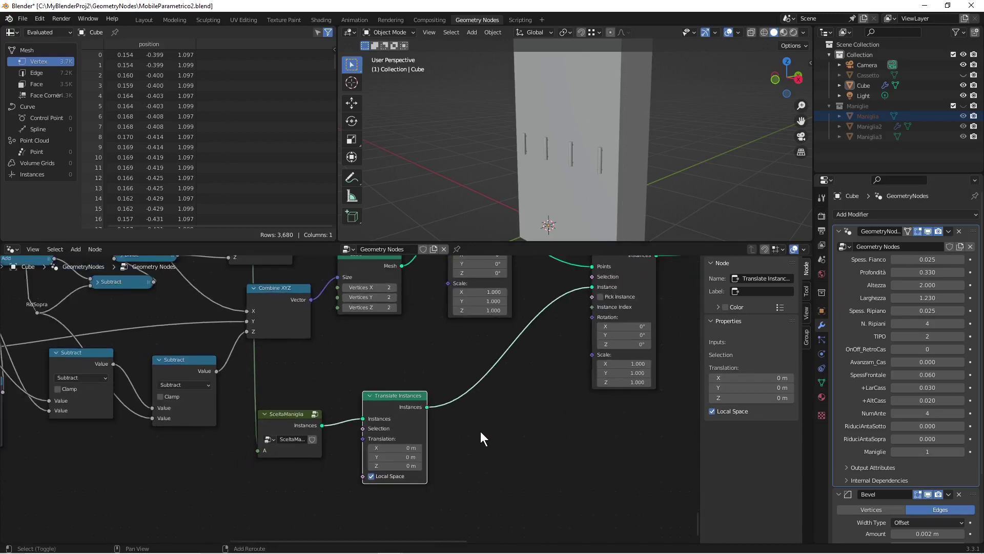
pyautogui.hotkey('shift', 'a')
pyautogui.click(460, 340)
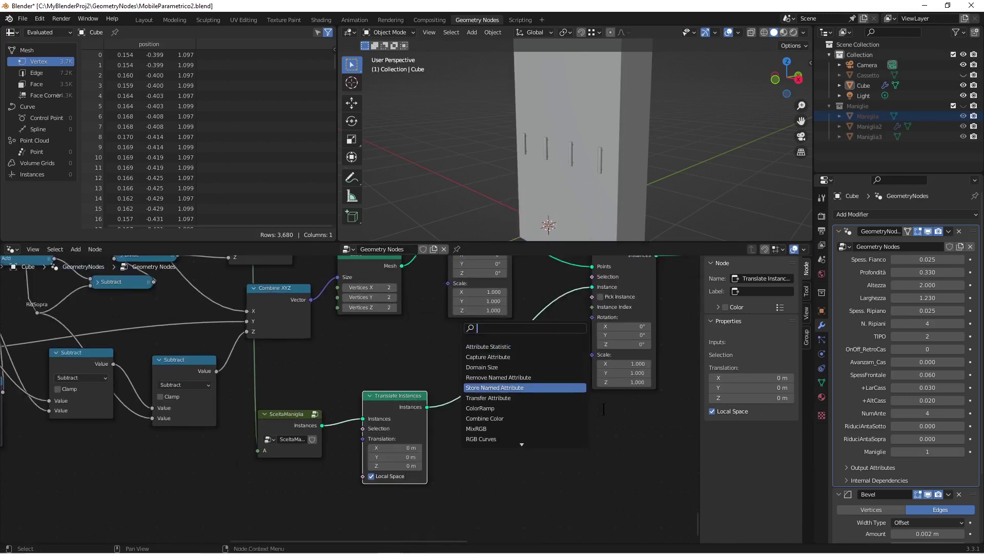
pyautogui.write('rotate')
pyautogui.press('Down')
pyautogui.press('Down')
pyautogui.press('Return')
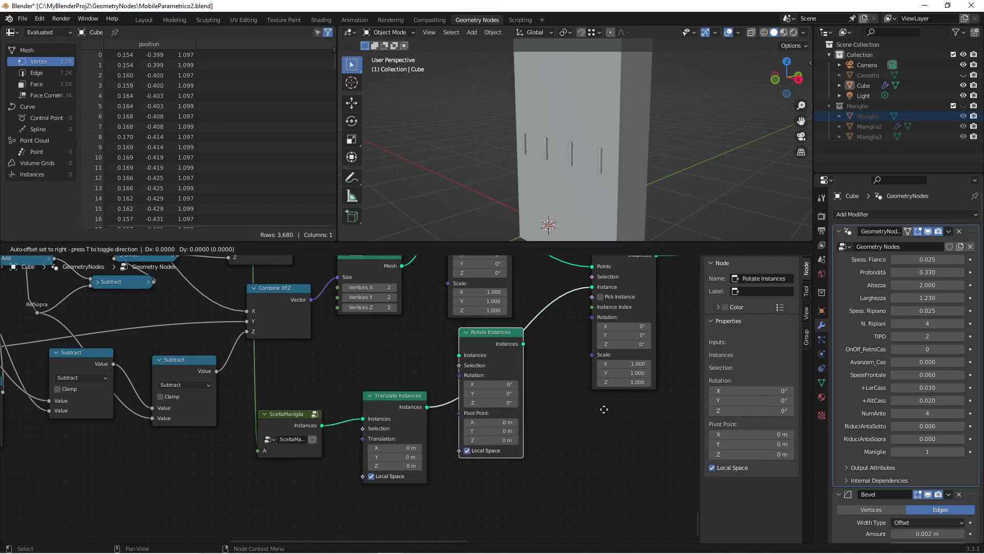
pyautogui.click(633, 480)
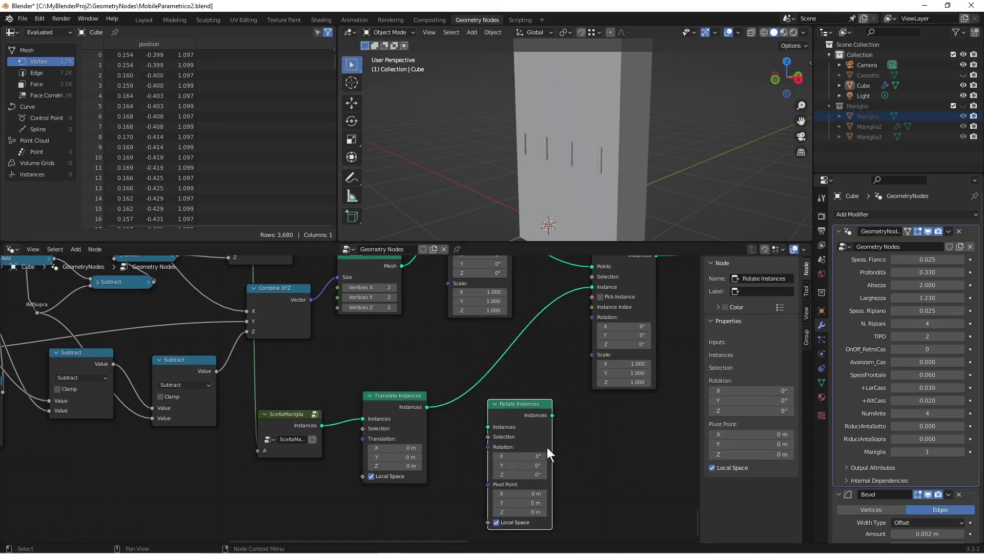
pyautogui.moveTo(518, 409); pyautogui.dragTo(509, 359)
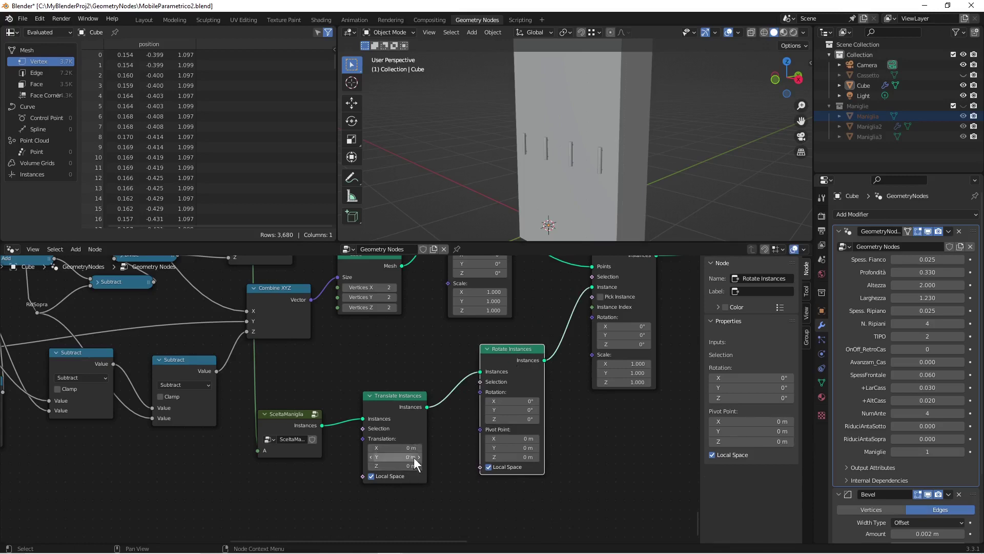
# Step: Try a 0.1 m X translation of the handles in Translate Instances and reset it to 0
pyautogui.scroll(-1, 414, 458)
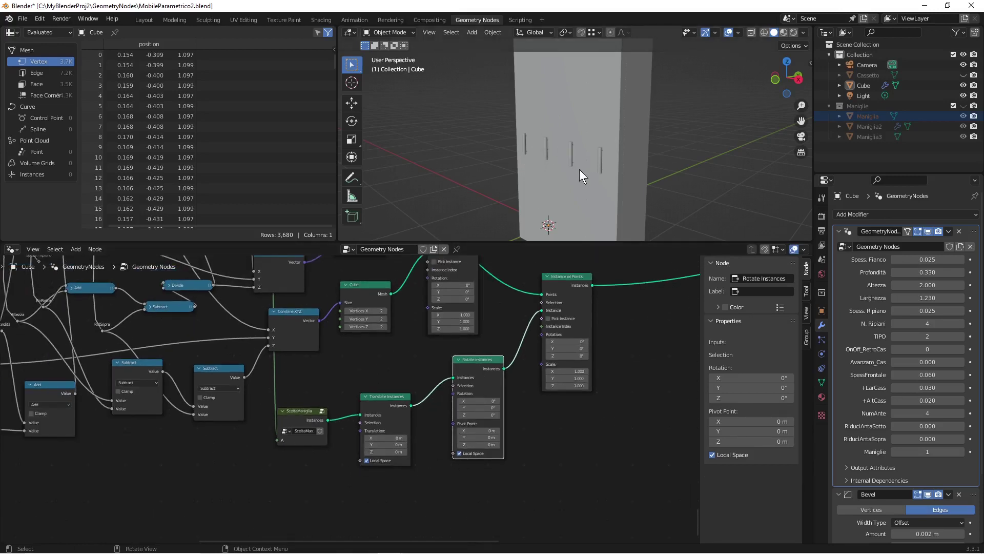
pyautogui.moveTo(580, 169)
pyautogui.mouseDown(button='middle')
pyautogui.moveTo(574, 183)
pyautogui.moveTo(598, 170)
pyautogui.moveTo(580, 176)
pyautogui.mouseUp(button='middle')
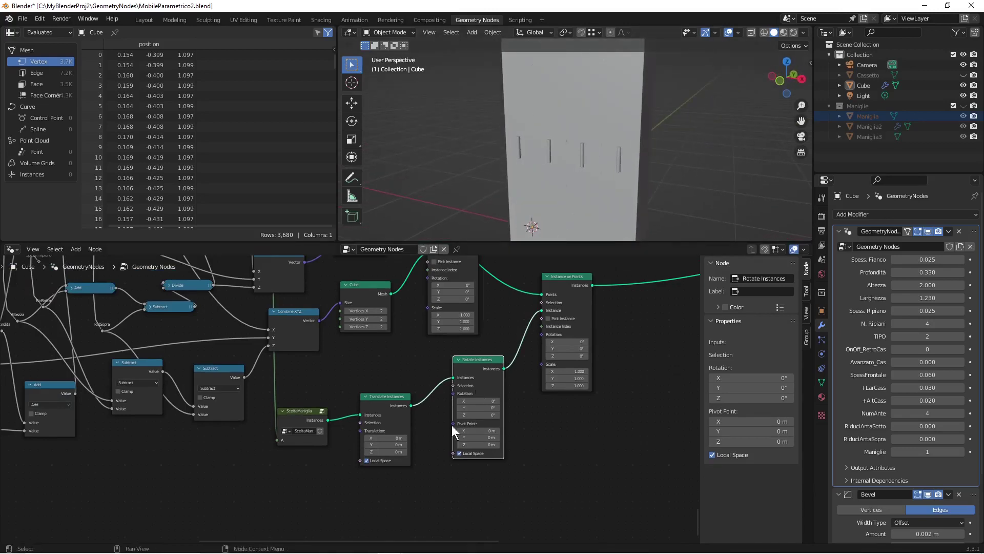
pyautogui.scroll(1, 435, 446)
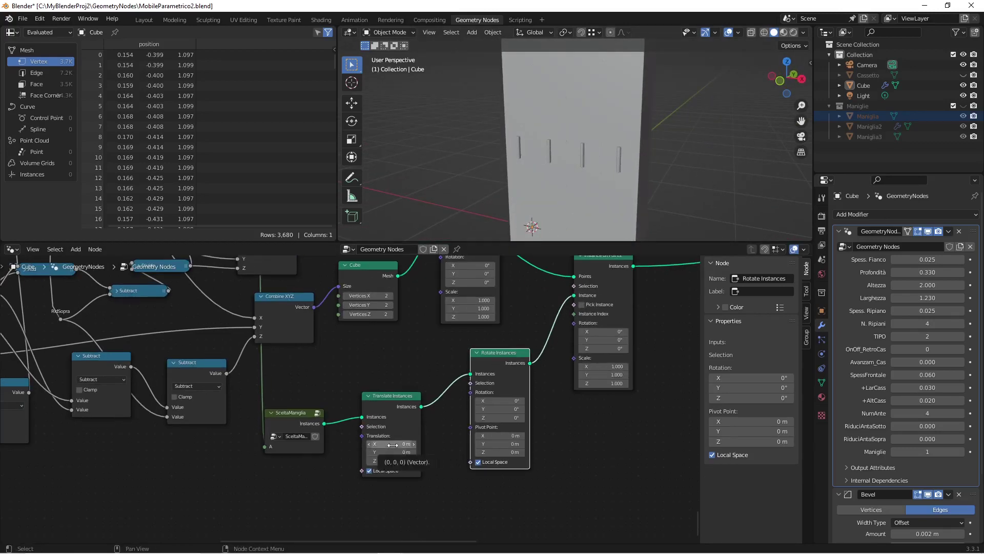
pyautogui.moveTo(389, 444)
pyautogui.mouseDown()
pyautogui.moveTo(374, 444)
pyautogui.moveTo(410, 444)
pyautogui.moveTo(369, 444)
pyautogui.moveTo(458, 443)
pyautogui.moveTo(390, 444)
pyautogui.moveTo(410, 444)
pyautogui.moveTo(392, 445)
pyautogui.moveTo(410, 461)
pyautogui.moveTo(393, 460)
pyautogui.mouseUp()
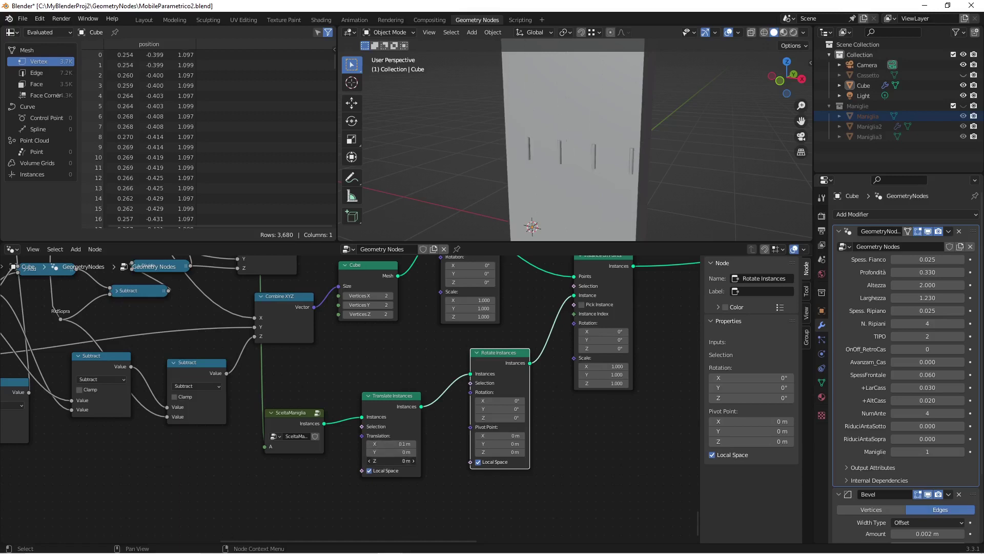
pyautogui.click(393, 460)
pyautogui.press('Escape')
pyautogui.click(386, 444)
pyautogui.write('00')
pyautogui.press('Return')
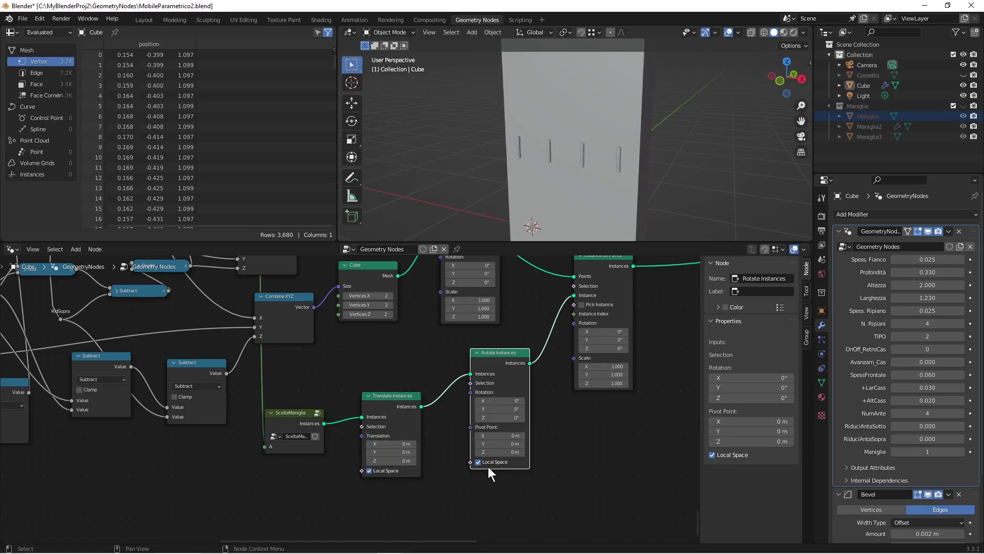
# Step: Try a 90° Y rotation of the handles in Rotate Instances and reset it to 0
pyautogui.moveTo(492, 410); pyautogui.dragTo(515, 410)
pyautogui.click(493, 410)
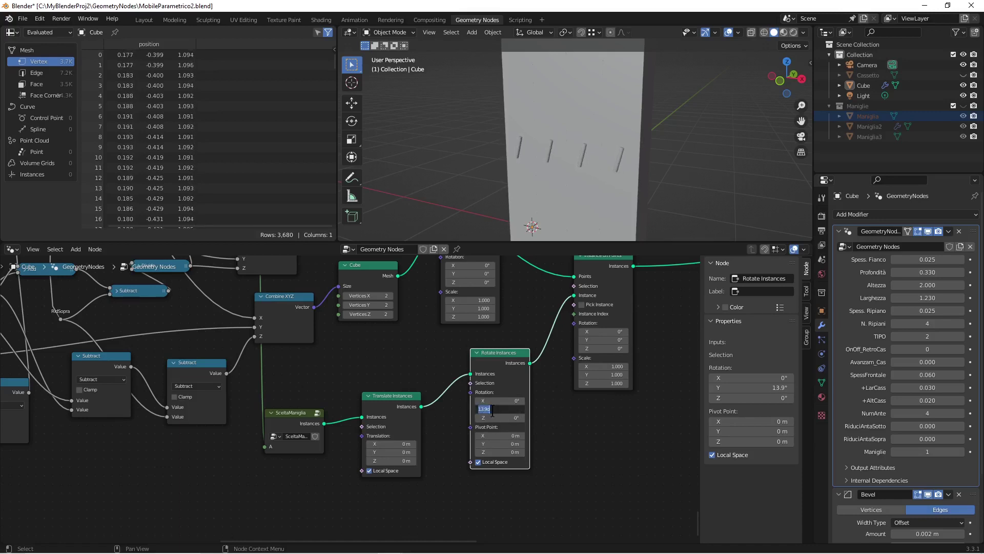
pyautogui.write('90')
pyautogui.press('Return')
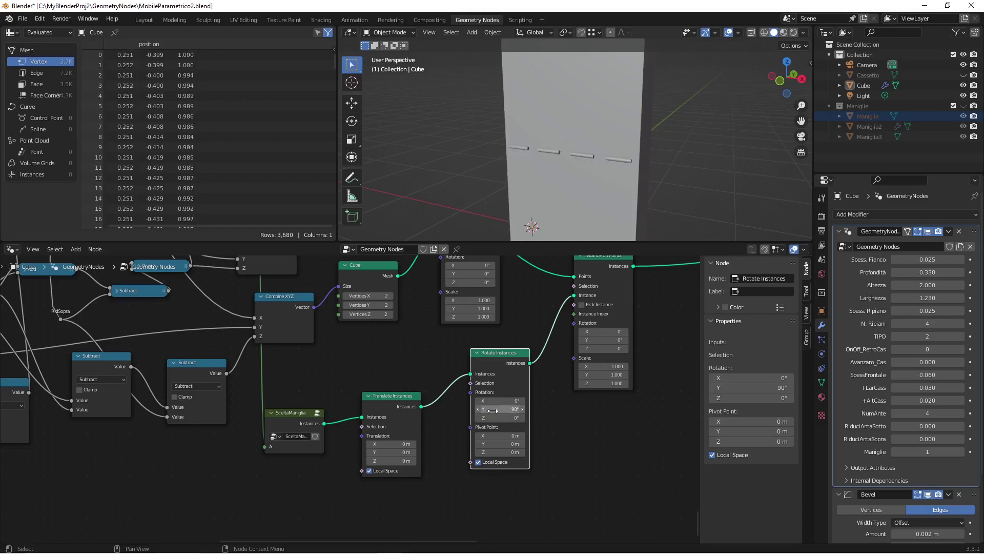
pyautogui.moveTo(595, 153); pyautogui.dragTo(533, 169, button='middle')
pyautogui.click(510, 411)
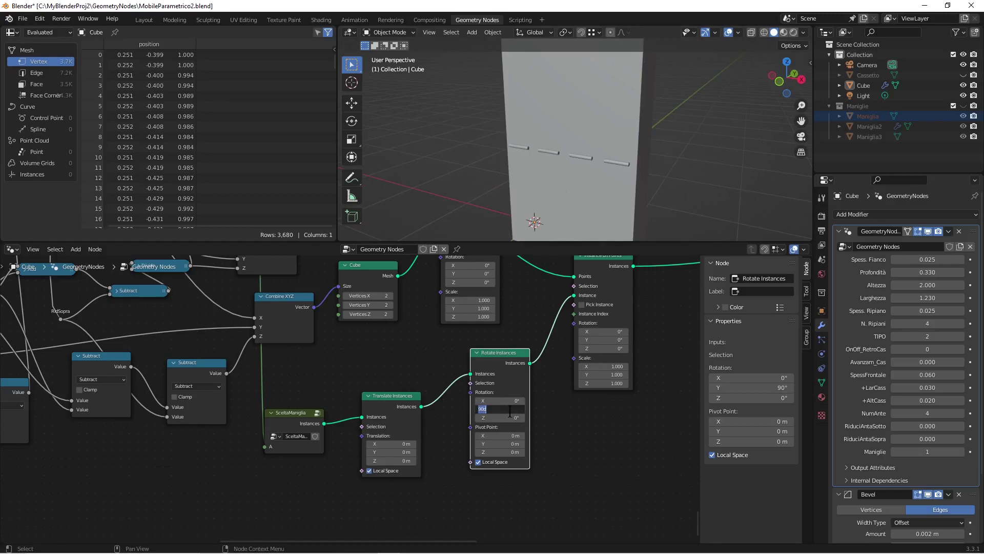
pyautogui.write('0')
pyautogui.press('Return')
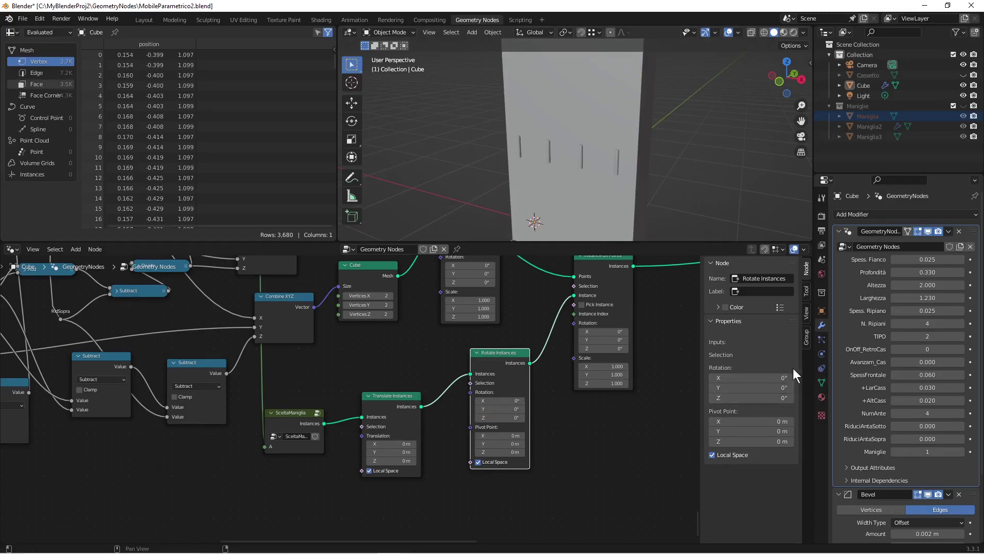
# Step: Add a group input named Posiz_Man to the node tree and set its type to Vector
pyautogui.click(806, 339)
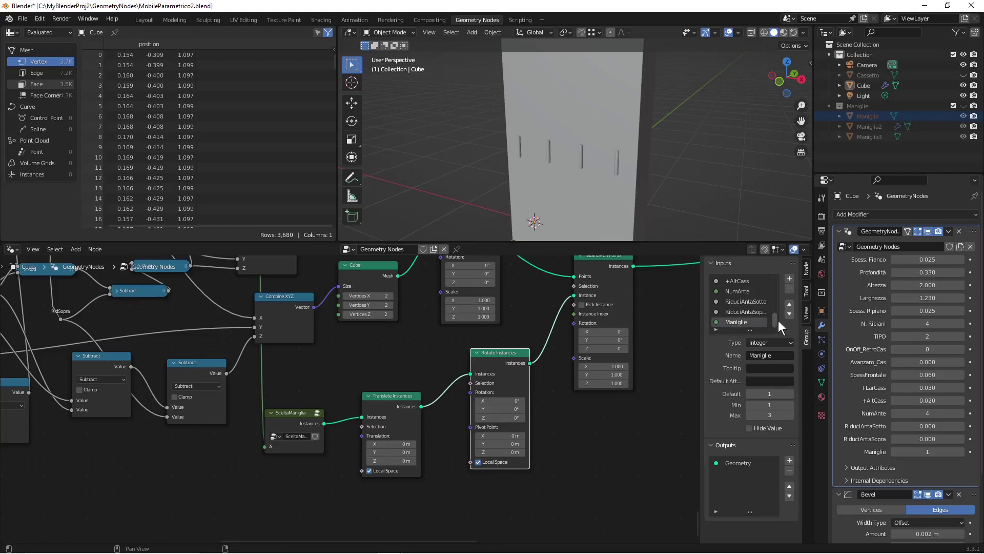
pyautogui.click(790, 278)
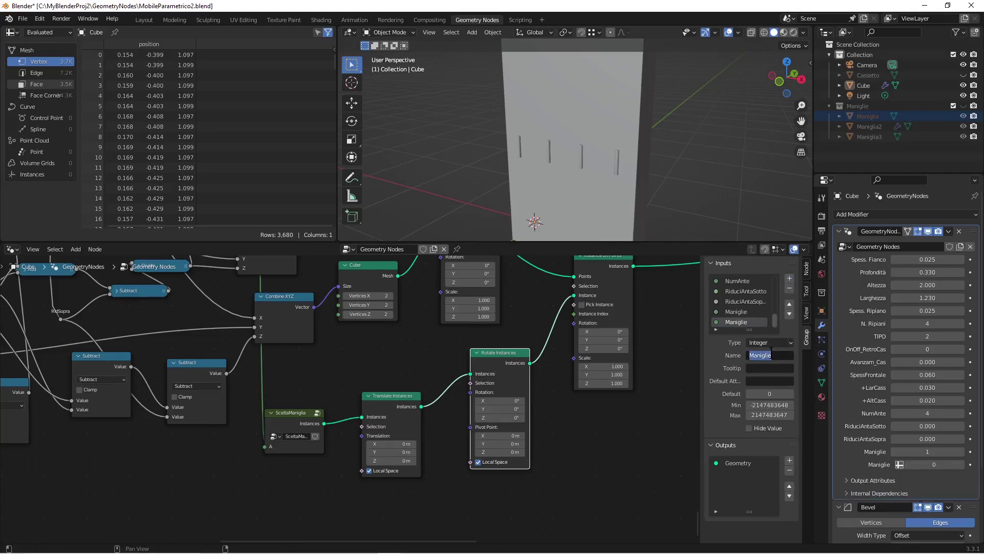
pyautogui.write('Posiz_Man')
pyautogui.press('Return')
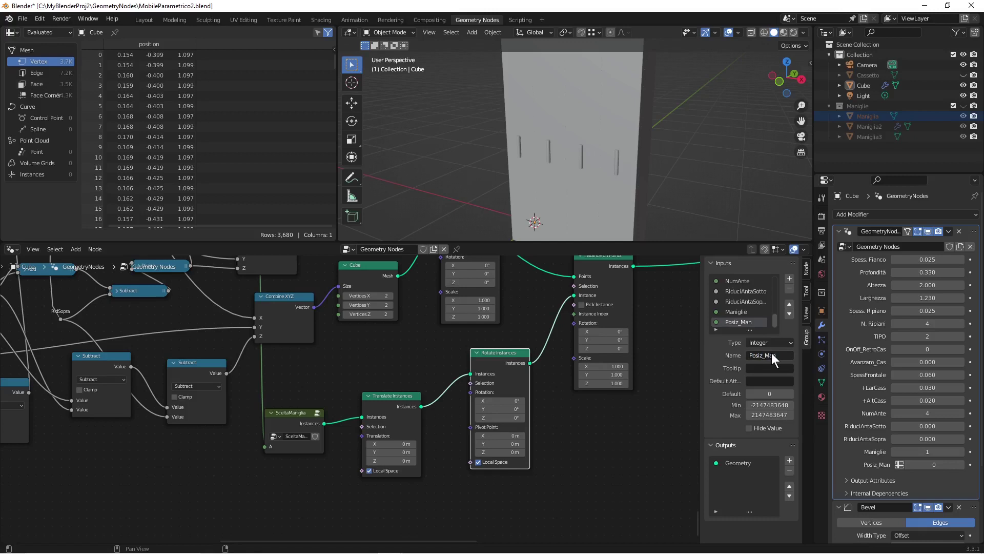
pyautogui.click(768, 342)
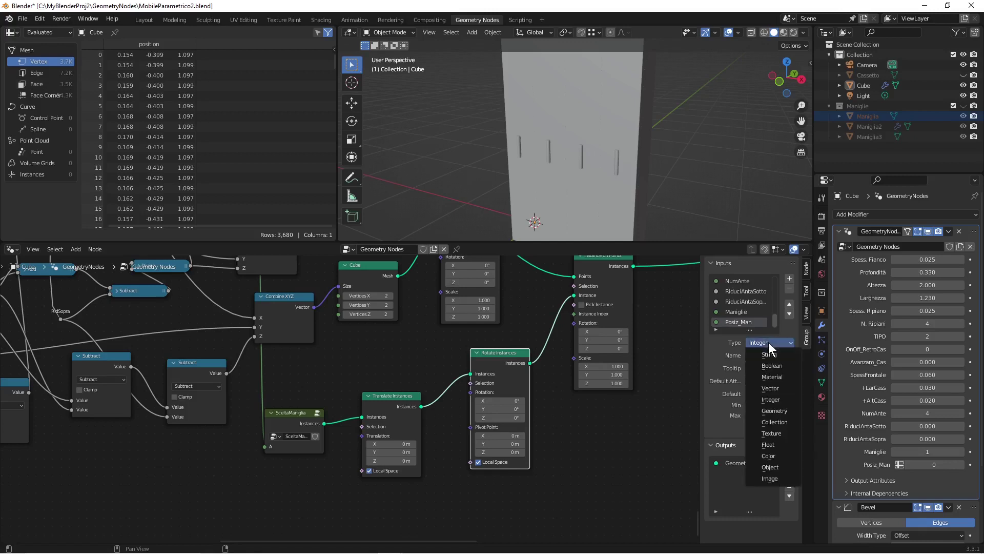
pyautogui.click(782, 392)
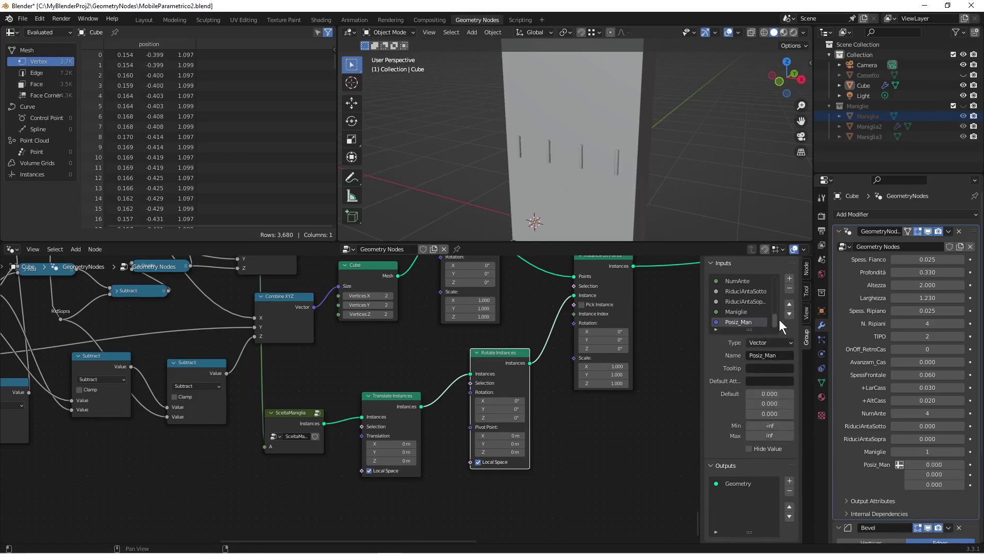
# Step: Add another Vector group input to the node tree and name it Rotaz_Man
pyautogui.click(789, 278)
pyautogui.click(777, 356)
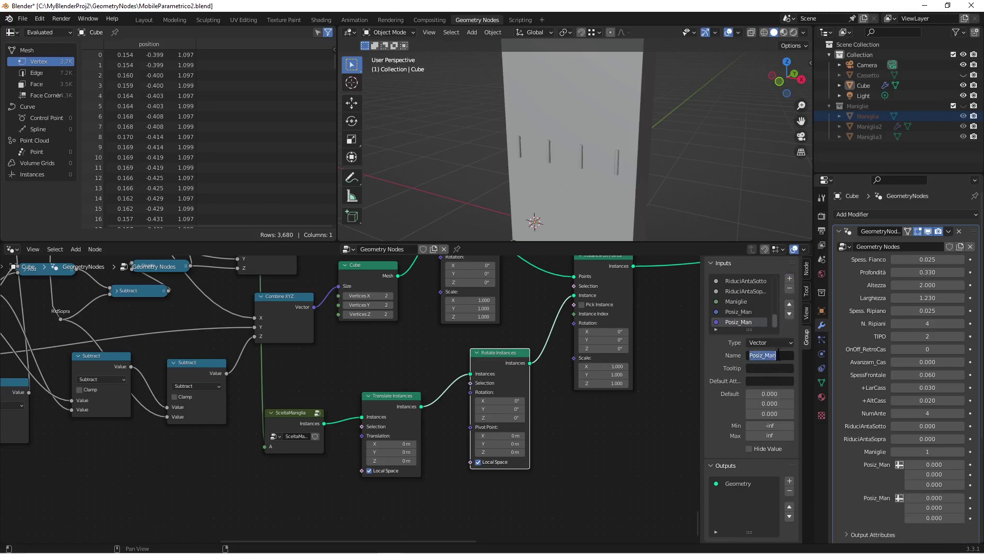
pyautogui.click(762, 355)
pyautogui.moveTo(762, 355); pyautogui.dragTo(744, 356)
pyautogui.write('Rotaz')
pyautogui.press('Return')
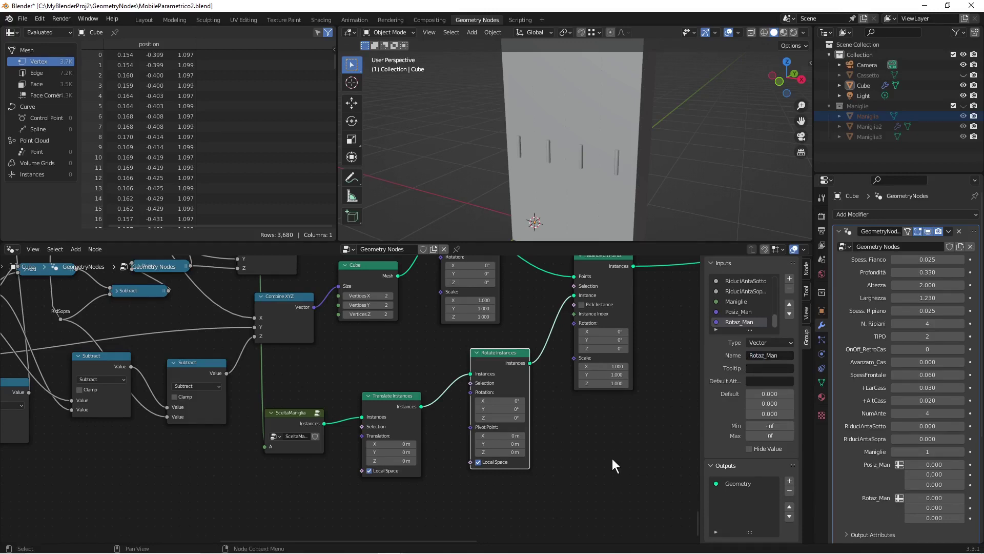
# Step: Link a new Reroute to the Translation input of Translate Instances and place it left of the Divide node
pyautogui.moveTo(362, 435); pyautogui.dragTo(122, 466)
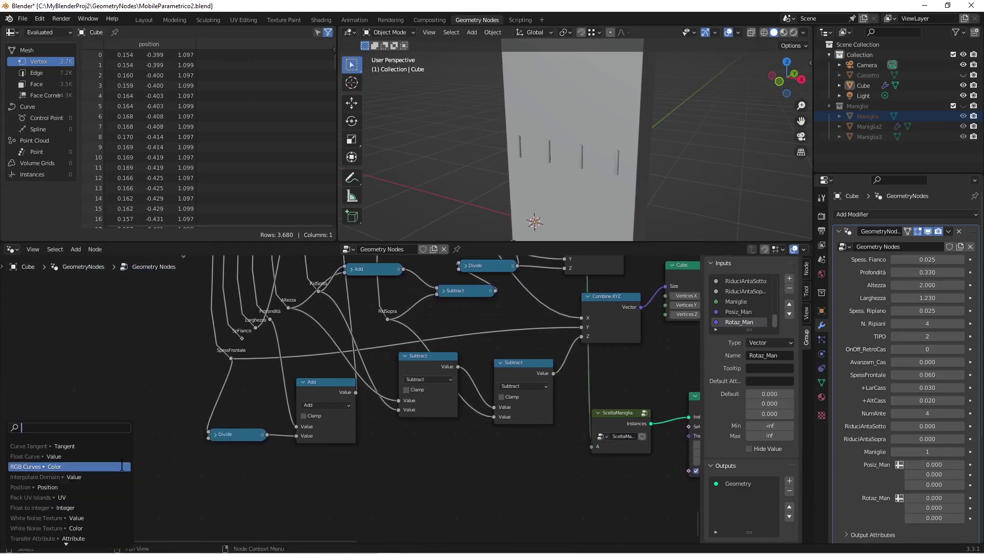
pyautogui.write('rerot')
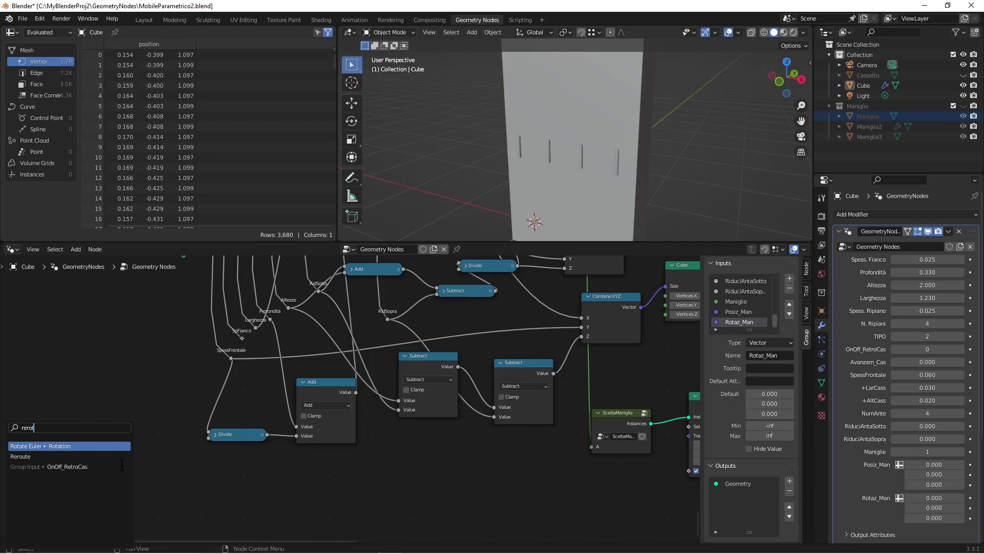
pyautogui.press('BackSpace')
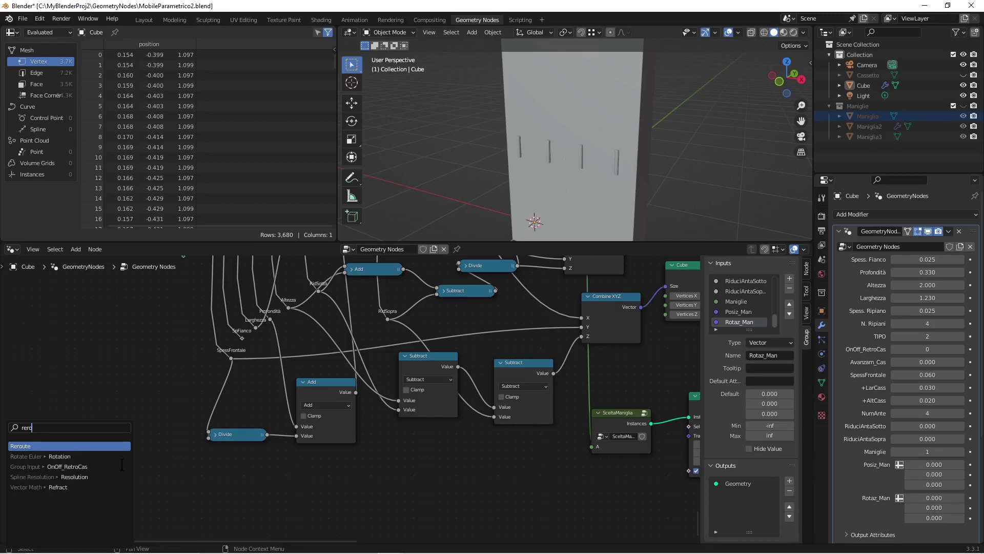
pyautogui.press('Return')
pyautogui.click(117, 465)
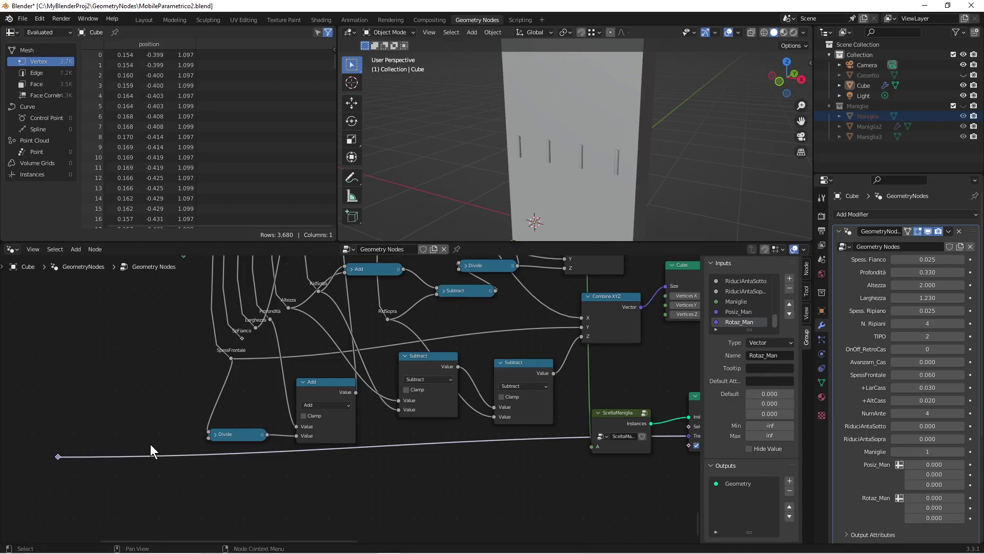
# Step: Label the new Reroute on the Translation link as PosizioneMan
pyautogui.press('F2')
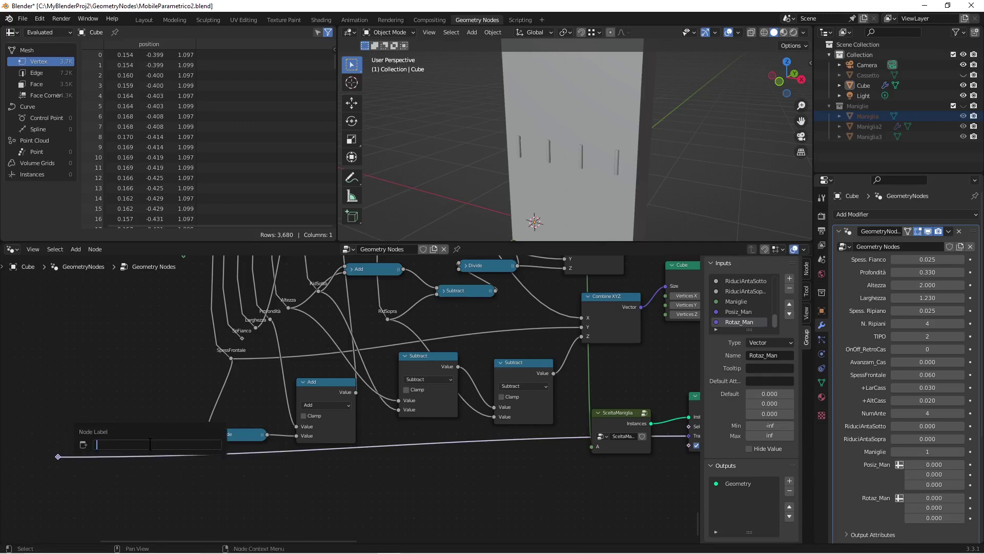
pyautogui.write('PosizioneMan')
pyautogui.press('Return')
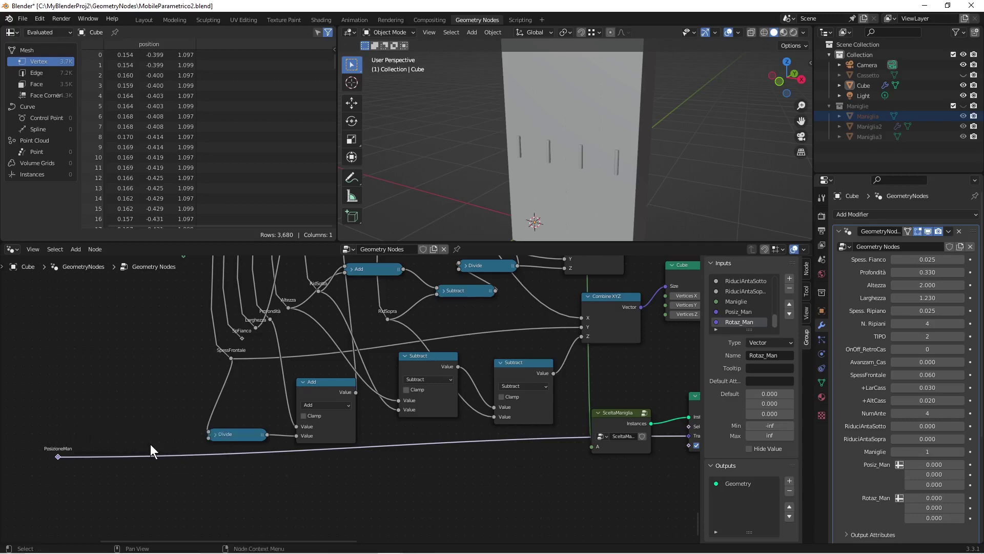
# Step: Link a new Reroute to the Rotation input of Rotate Instances and place it below and left of the PosizioneMan reroute
pyautogui.scroll(-4, 150, 444)
pyautogui.scroll(5, 485, 482)
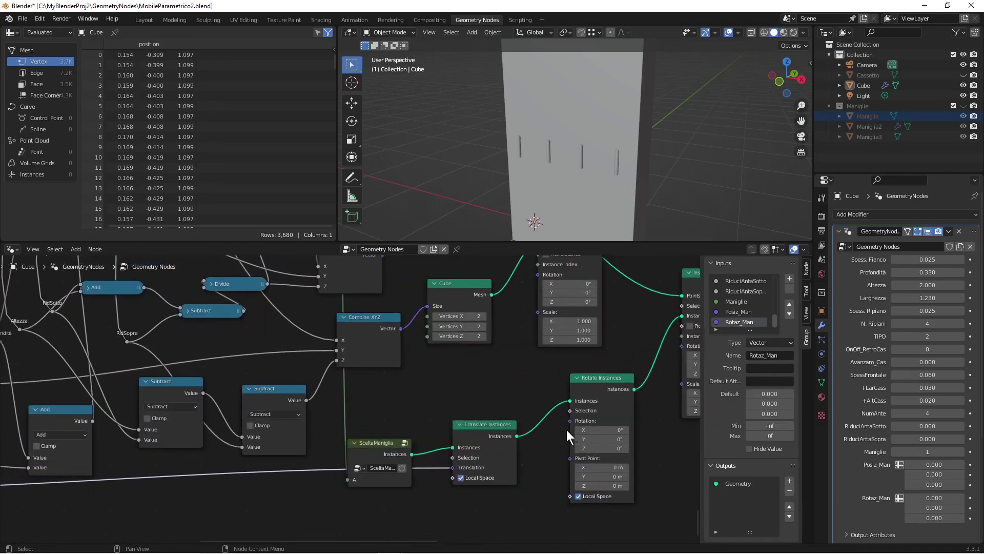
pyautogui.moveTo(570, 420); pyautogui.dragTo(109, 504)
pyautogui.write('rotaz')
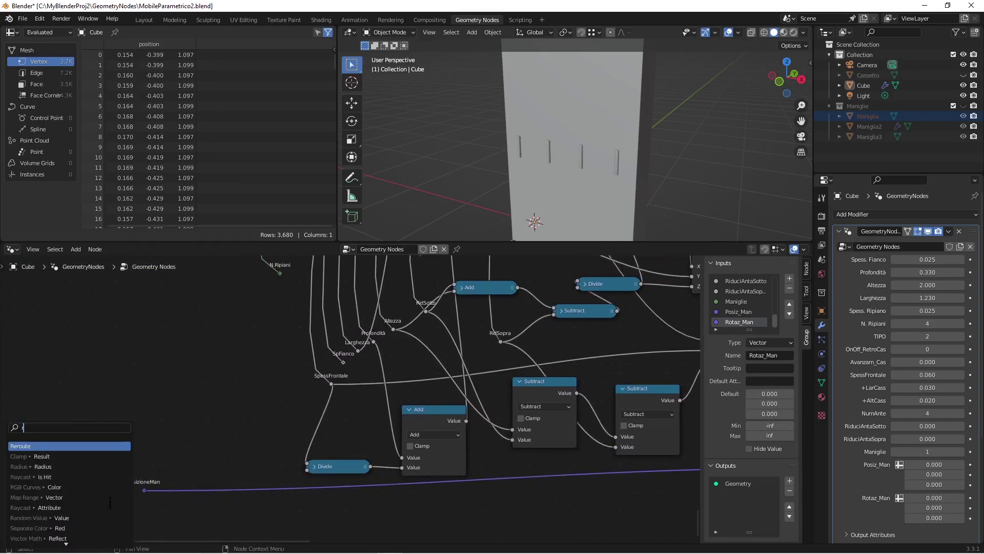
pyautogui.press('Return')
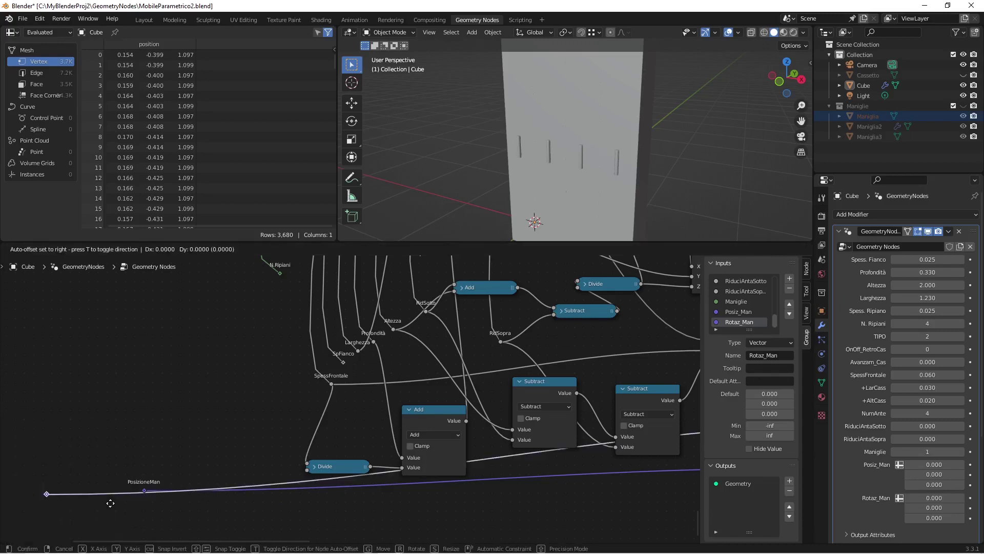
pyautogui.click(123, 522)
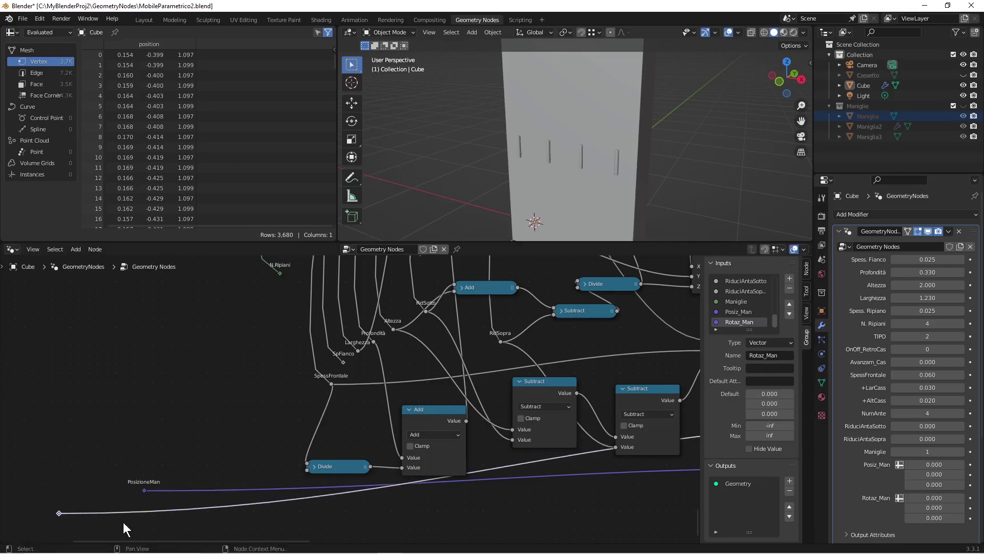
# Step: Label the Reroute on the Rotation link as RotazioneMan
pyautogui.press('F2')
pyautogui.press('shift')
pyautogui.write('RotazioneMan')
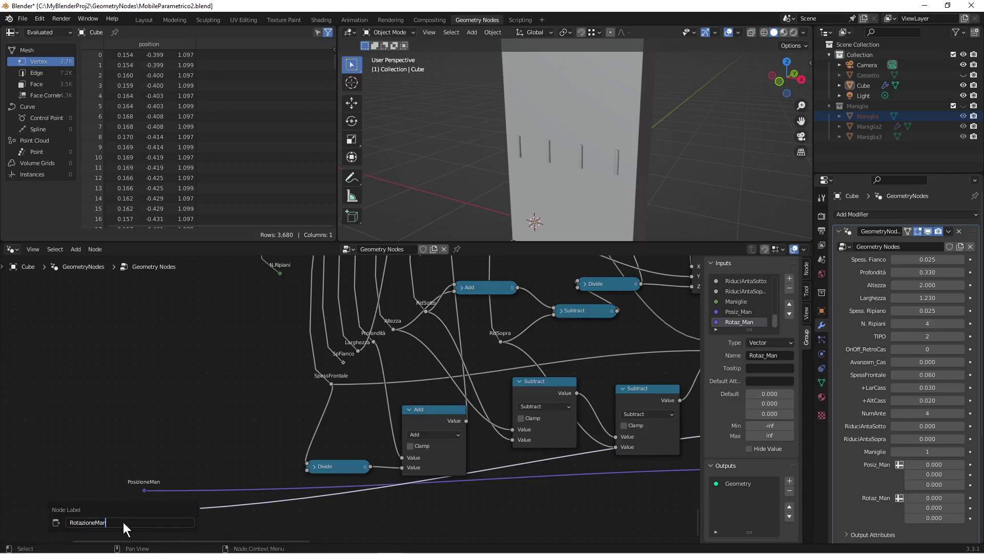
pyautogui.press('Return')
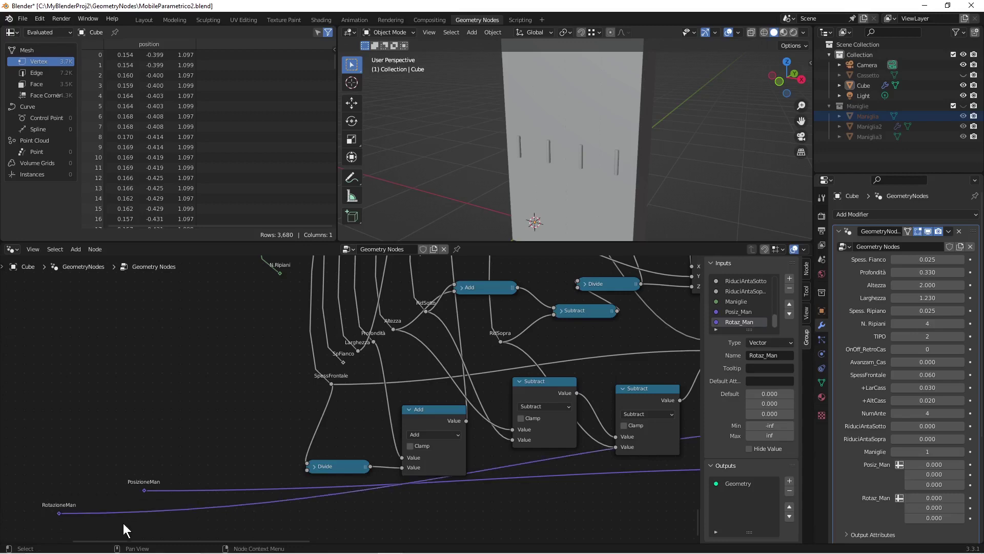
# Step: Connect the Posiz_Man output of the Group Input node to the PosizioneMan reroute
pyautogui.scroll(-5, 123, 523)
pyautogui.press('s')
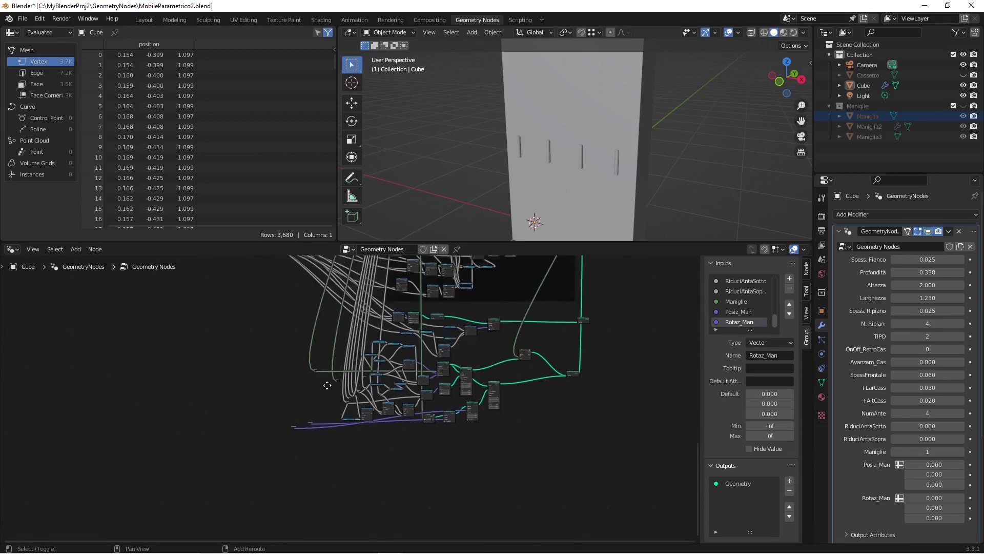
pyautogui.click(404, 336)
pyautogui.scroll(6, 371, 450)
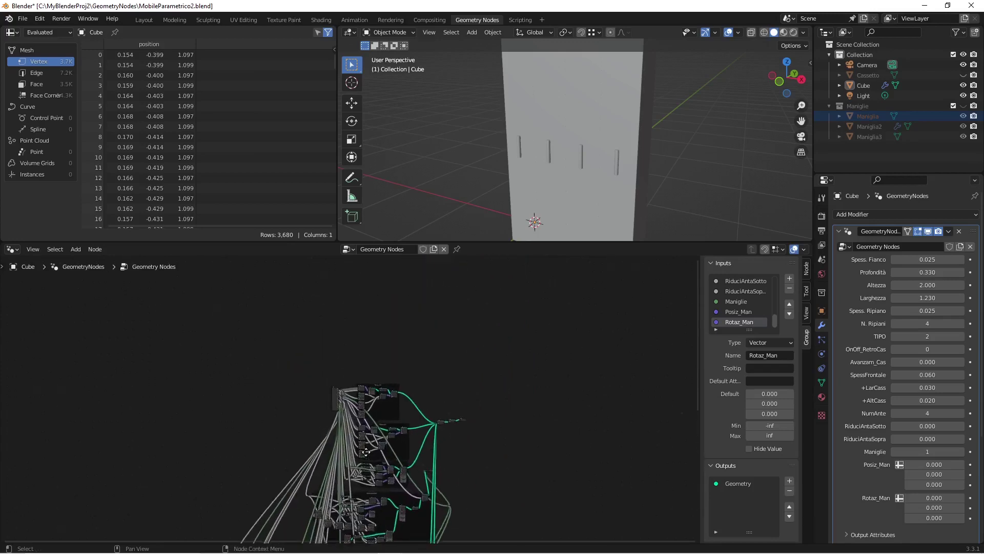
pyautogui.scroll(6, 377, 447)
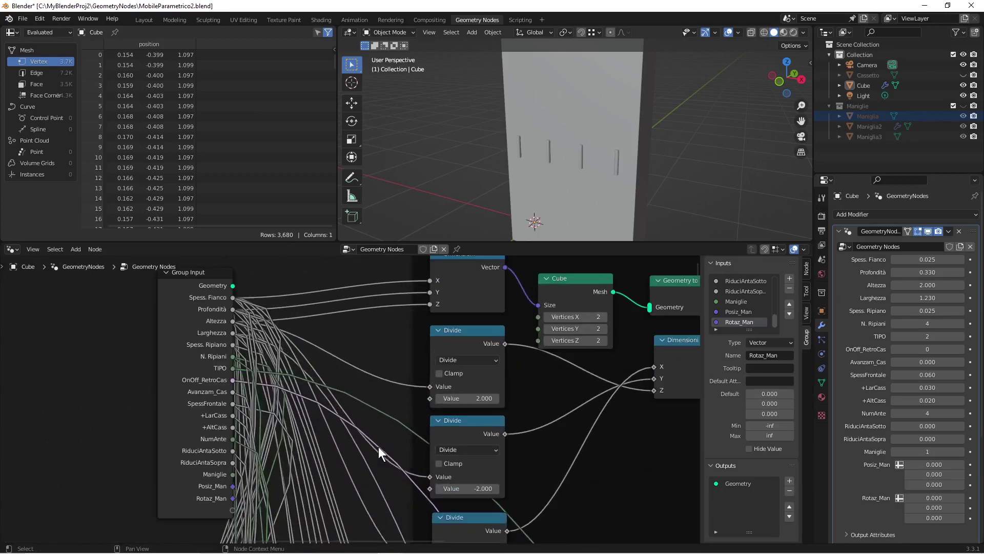
pyautogui.moveTo(325, 509); pyautogui.dragTo(330, 377, button='middle')
pyautogui.scroll(1, 330, 378)
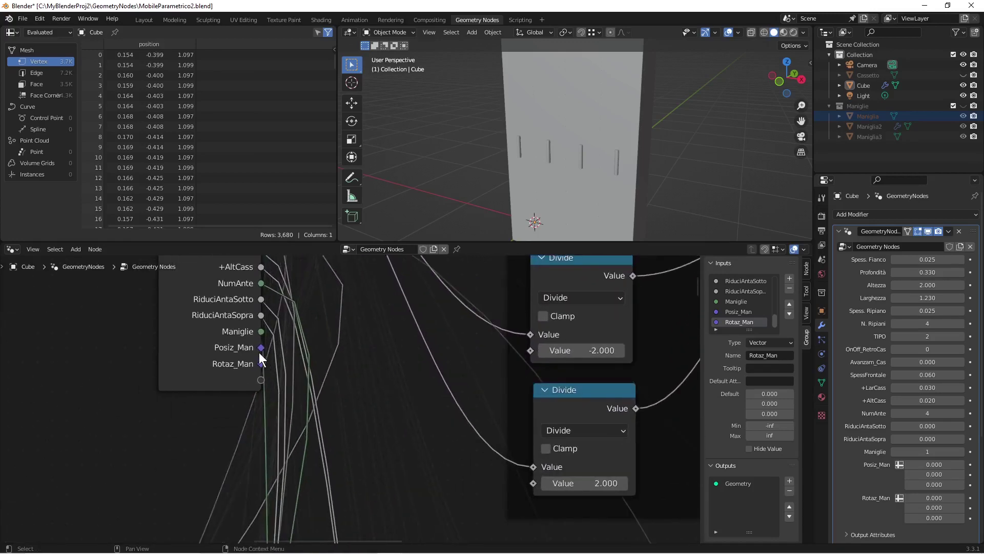
pyautogui.moveTo(261, 380); pyautogui.dragTo(646, 541)
pyautogui.moveTo(215, 551); pyautogui.dragTo(251, 337)
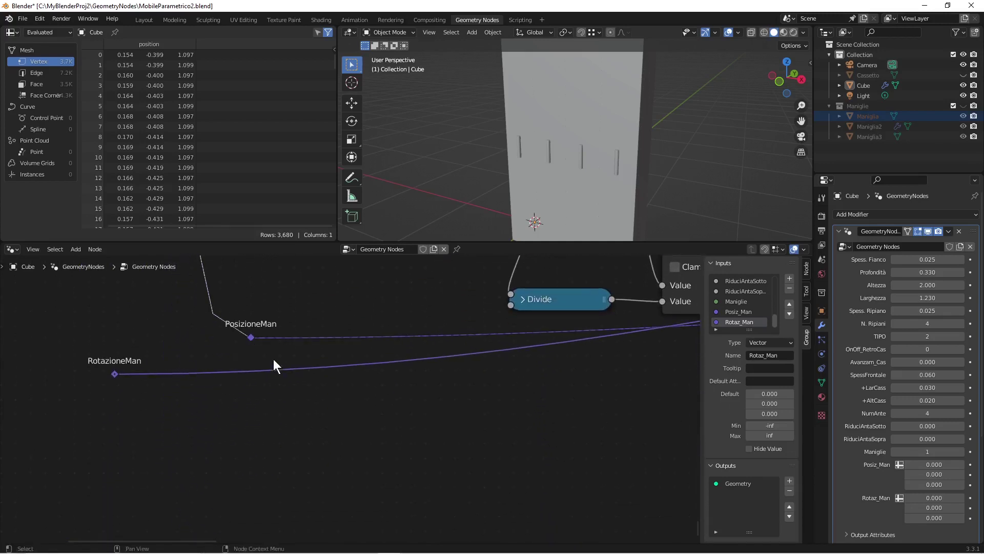
# Step: Connect the Rotaz_Man output of the Group Input node to the RotazioneMan reroute
pyautogui.scroll(-4, 287, 365)
pyautogui.scroll(-8, 307, 374)
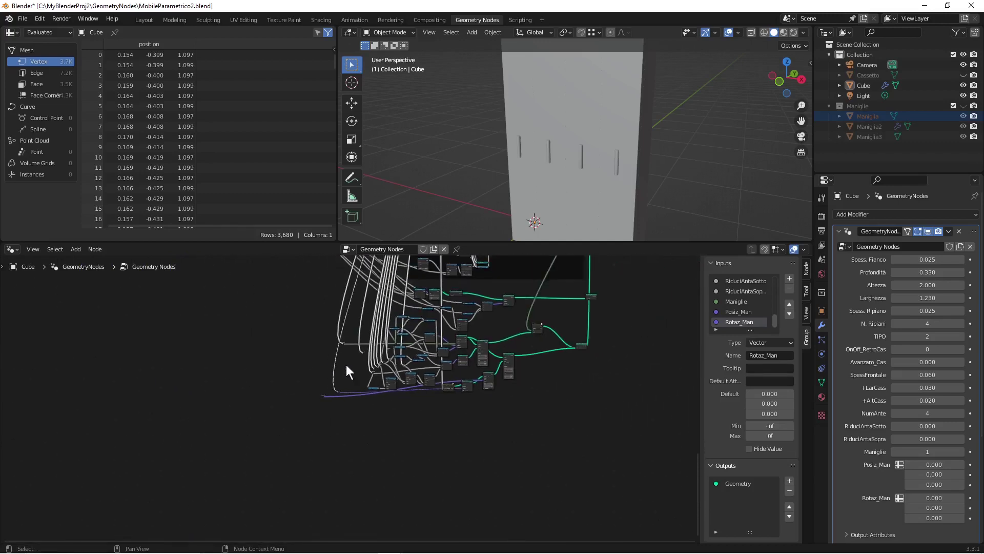
pyautogui.moveTo(370, 305); pyautogui.dragTo(338, 463, button='middle')
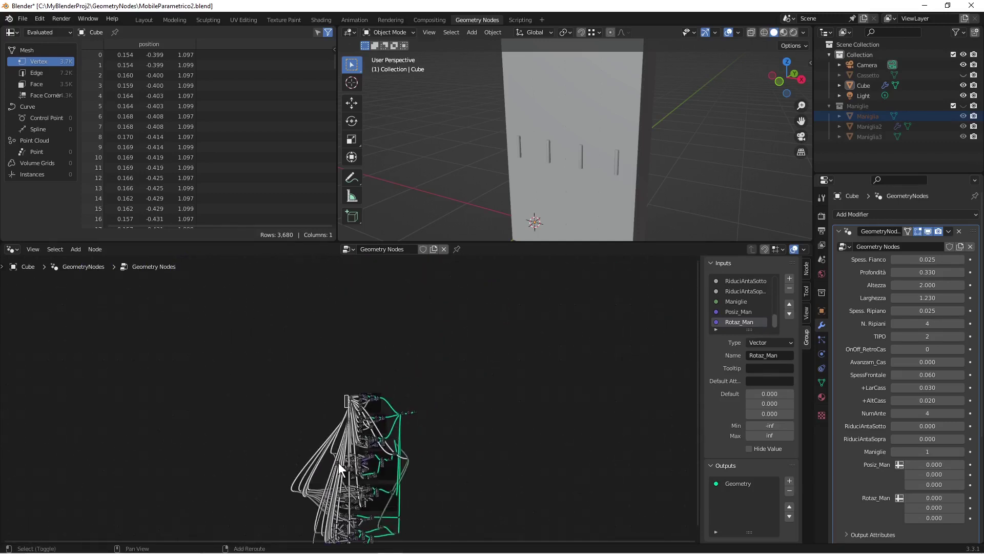
pyautogui.scroll(4, 344, 459)
pyautogui.scroll(7, 349, 458)
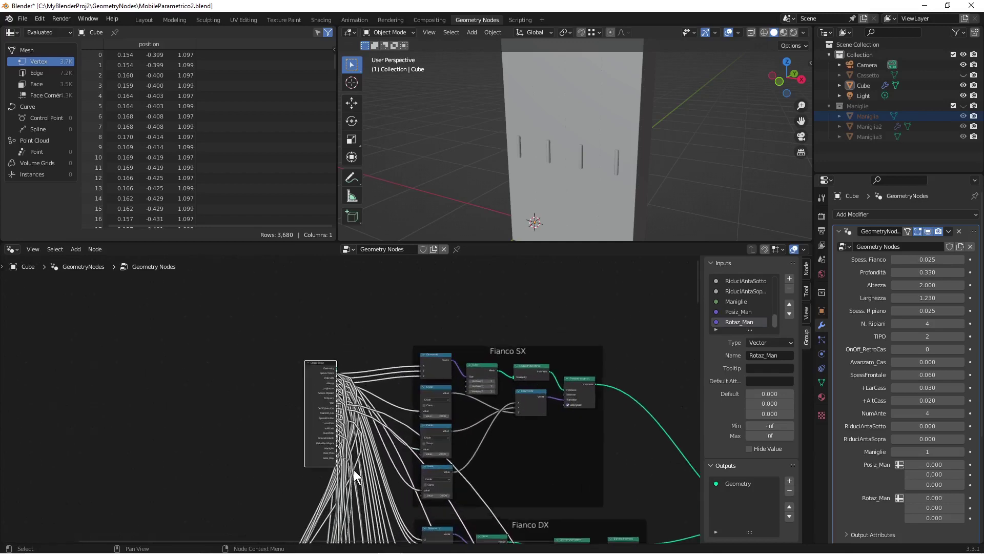
pyautogui.moveTo(362, 434); pyautogui.dragTo(374, 346, button='middle')
pyautogui.scroll(1, 374, 346)
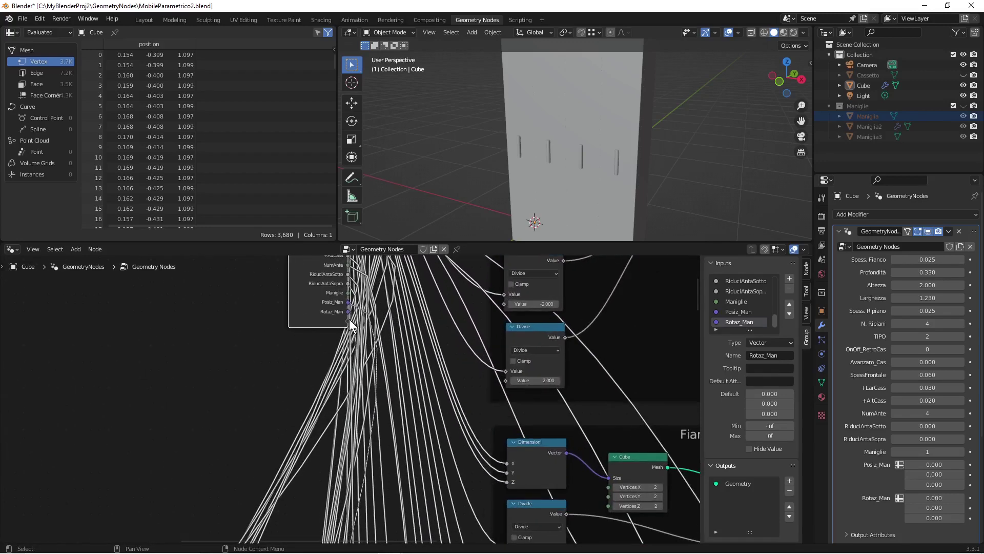
pyautogui.moveTo(349, 309); pyautogui.dragTo(338, 542)
pyautogui.moveTo(184, 542); pyautogui.dragTo(161, 542)
pyautogui.moveTo(122, 552); pyautogui.dragTo(114, 375)
# Step: Try the new handle parameters with Posiz_Man X at -0.040 and Z at 0.020, and Rotaz_Man Y at 1.340
pyautogui.scroll(-2, 205, 433)
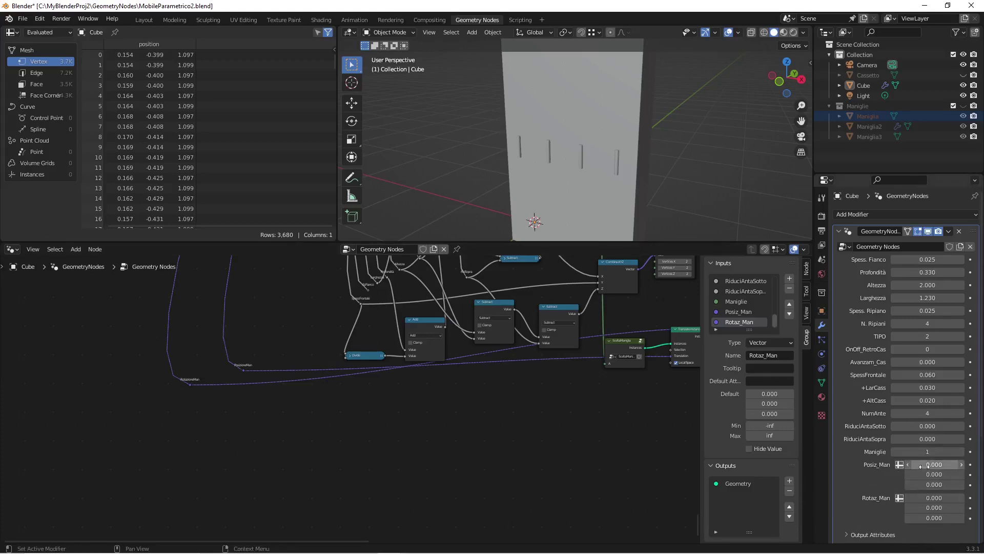
pyautogui.moveTo(924, 466); pyautogui.dragTo(910, 465)
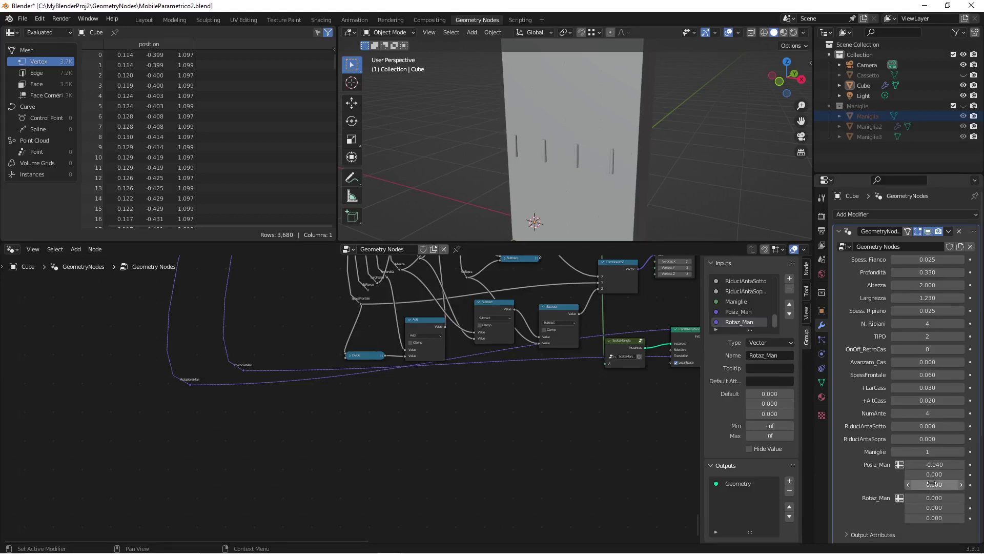
pyautogui.moveTo(932, 483); pyautogui.dragTo(936, 483)
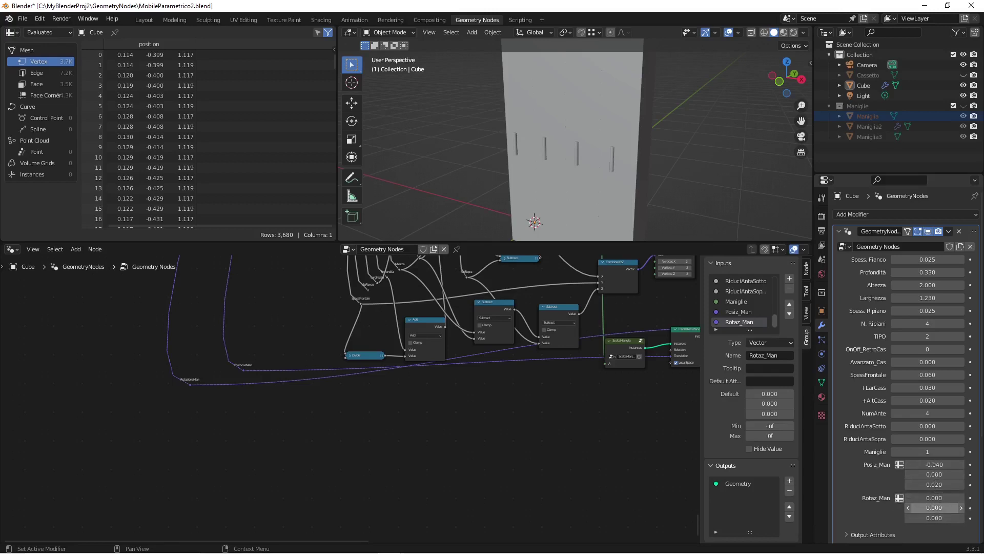
pyautogui.moveTo(934, 507)
pyautogui.mouseDown()
pyautogui.moveTo(962, 507)
pyautogui.moveTo(932, 508)
pyautogui.mouseUp()
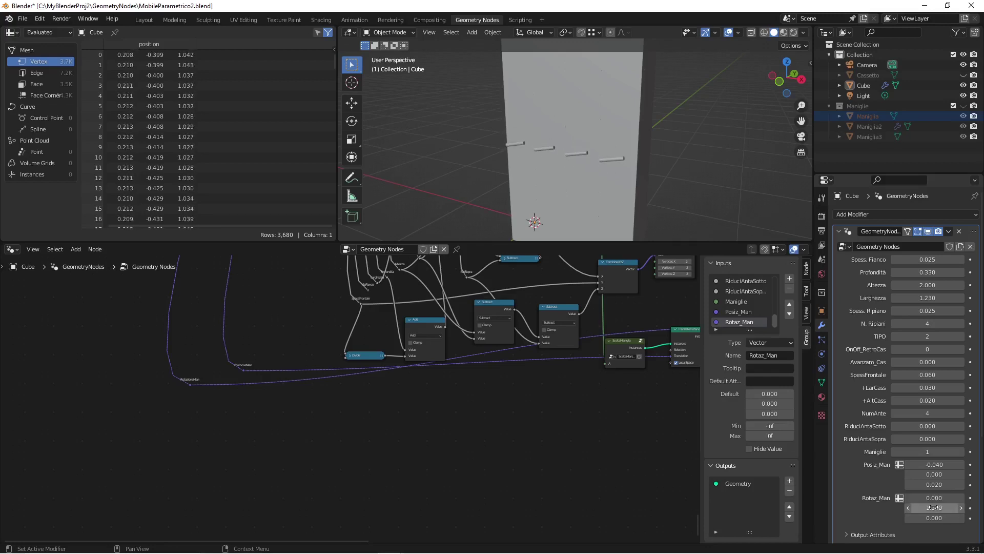
# Step: Reset the Posiz_Man X and Z values and the Rotaz_Man Y value to 0 in the modifier
pyautogui.moveTo(605, 429); pyautogui.dragTo(607, 435, button='middle')
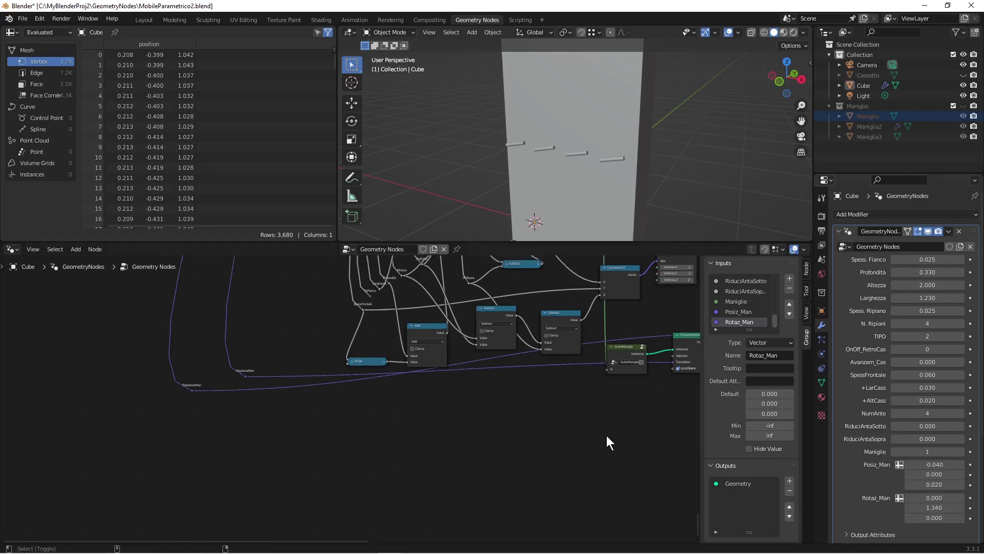
pyautogui.click(937, 464)
pyautogui.write('0')
pyautogui.press('Return')
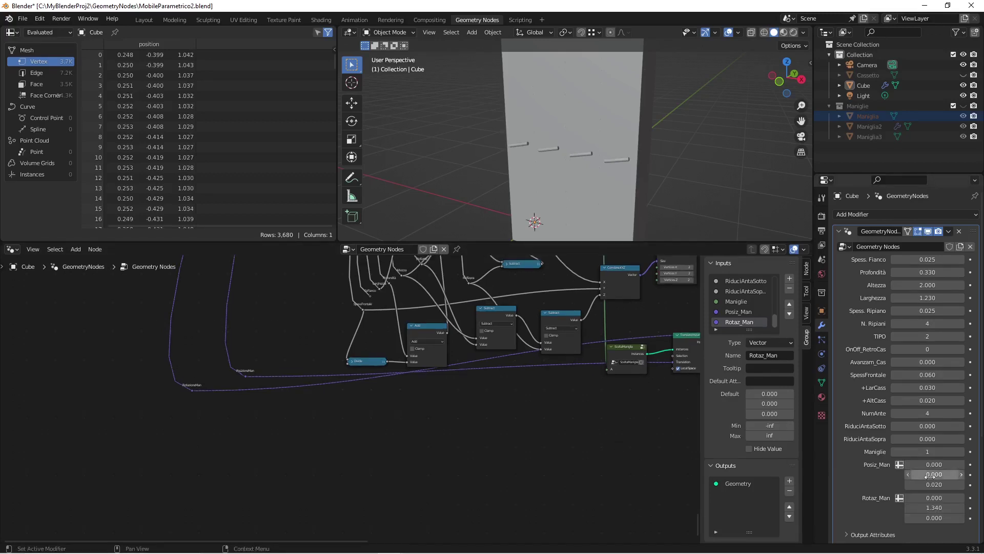
pyautogui.click(934, 486)
pyautogui.write('0')
pyautogui.press('Return')
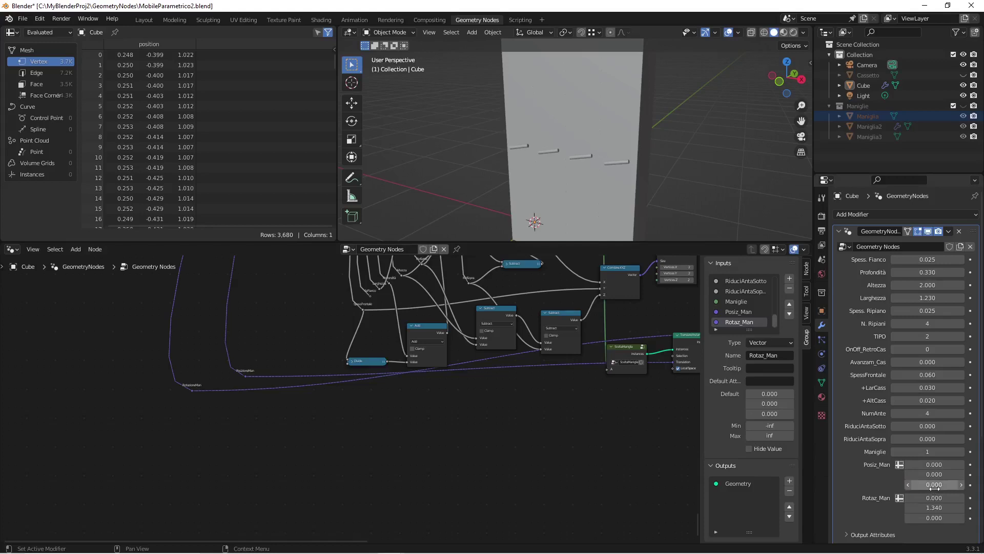
pyautogui.click(932, 508)
pyautogui.write('0')
pyautogui.press('Return')
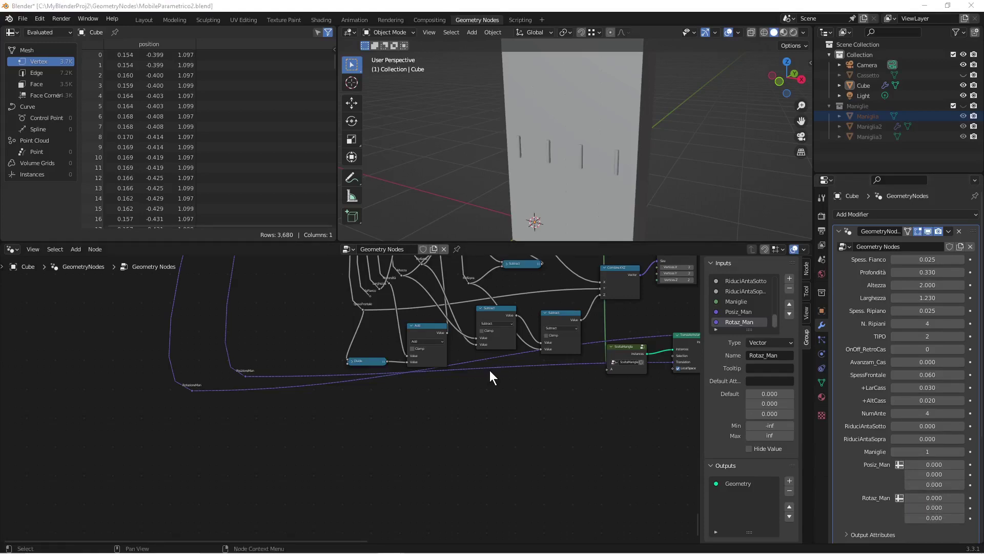
# Step: Switch the viewport to wireframe shading and examine how the handle sits against the door in the right side view
pyautogui.moveTo(664, 221); pyautogui.dragTo(586, 158, button='middle')
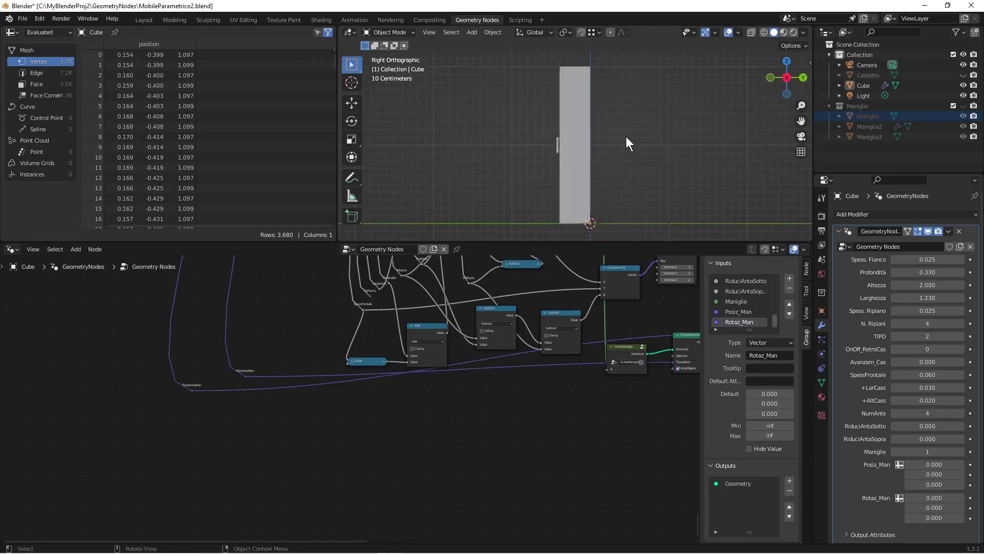
pyautogui.click(764, 34)
pyautogui.scroll(4, 595, 146)
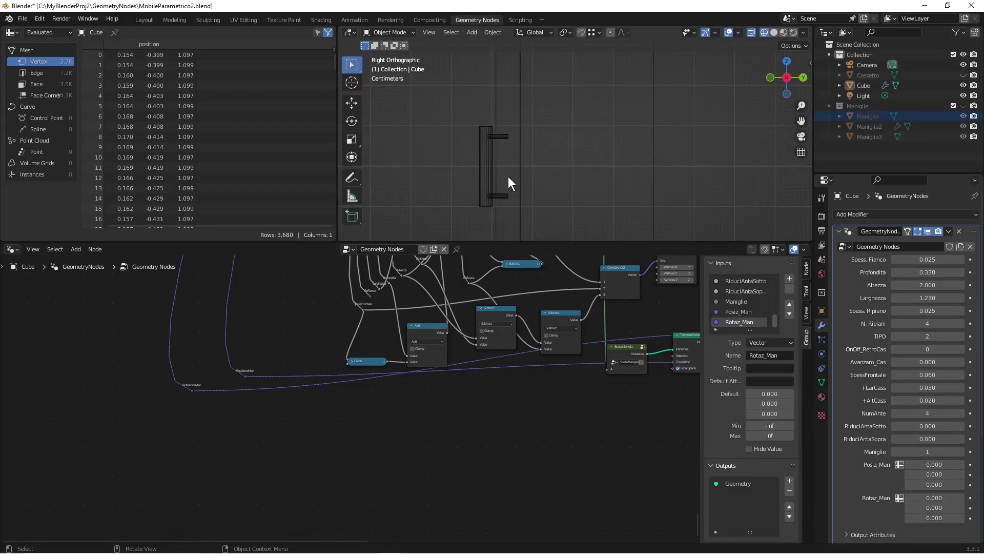
pyautogui.scroll(-3, 510, 157)
pyautogui.scroll(2, 533, 105)
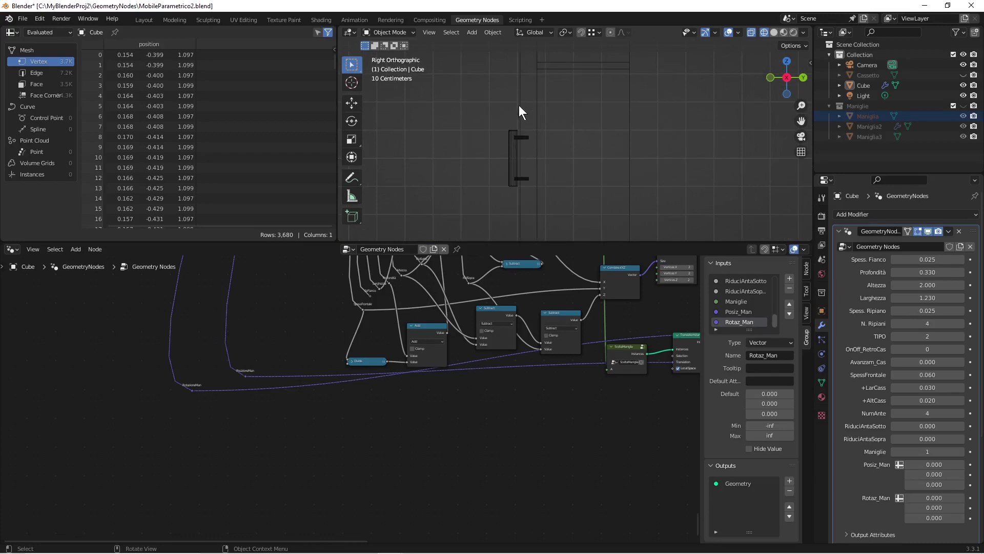
pyautogui.moveTo(520, 178); pyautogui.dragTo(602, 199, button='middle')
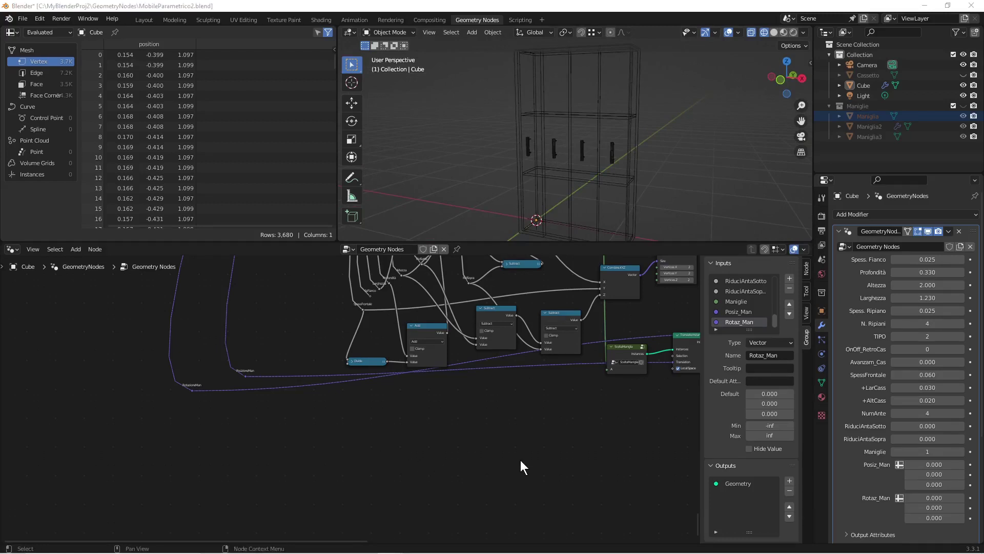
# Step: Add a Combine XYZ node and place it in the empty area below the SceltaManiglia node
pyautogui.moveTo(521, 460); pyautogui.dragTo(332, 470, button='middle')
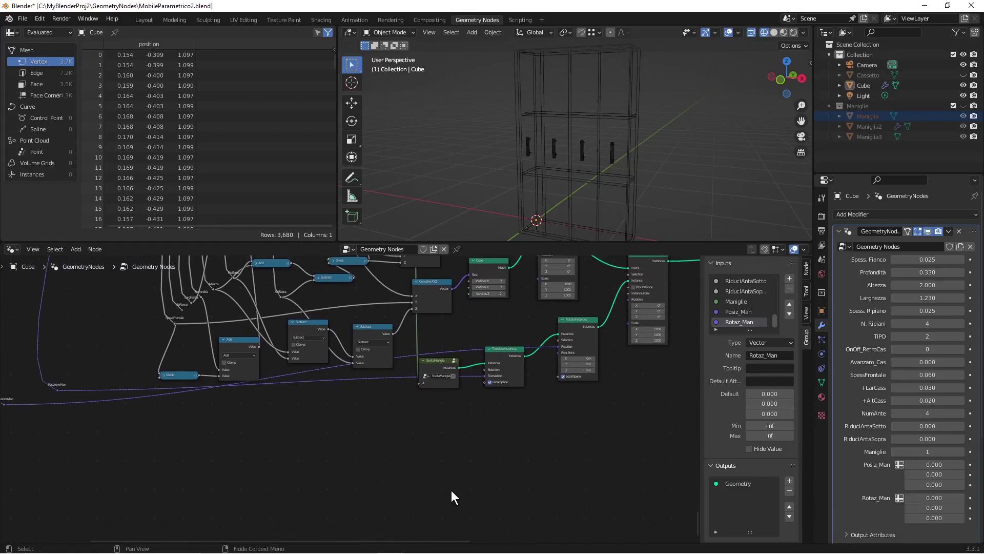
pyautogui.hotkey('shift', 'a')
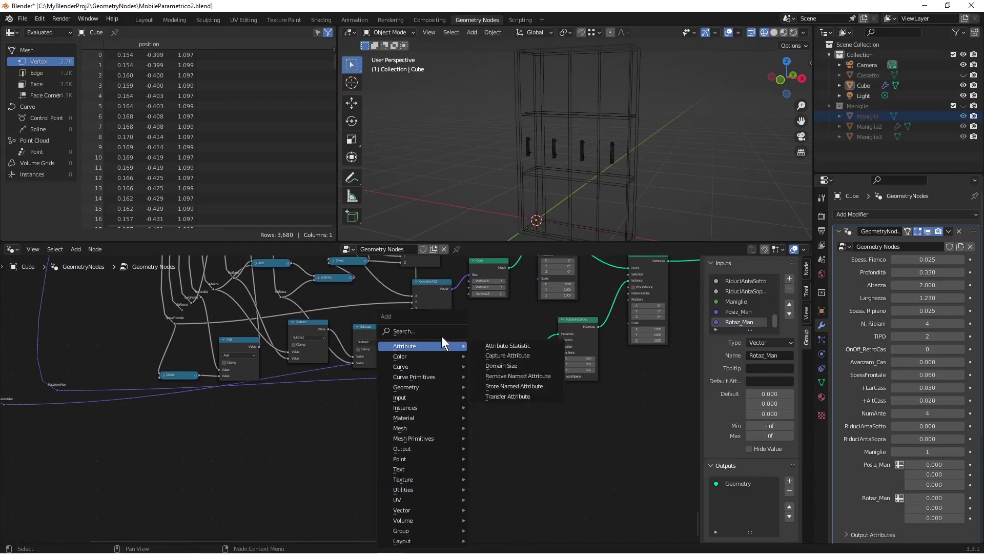
pyautogui.click(441, 336)
pyautogui.write('combi')
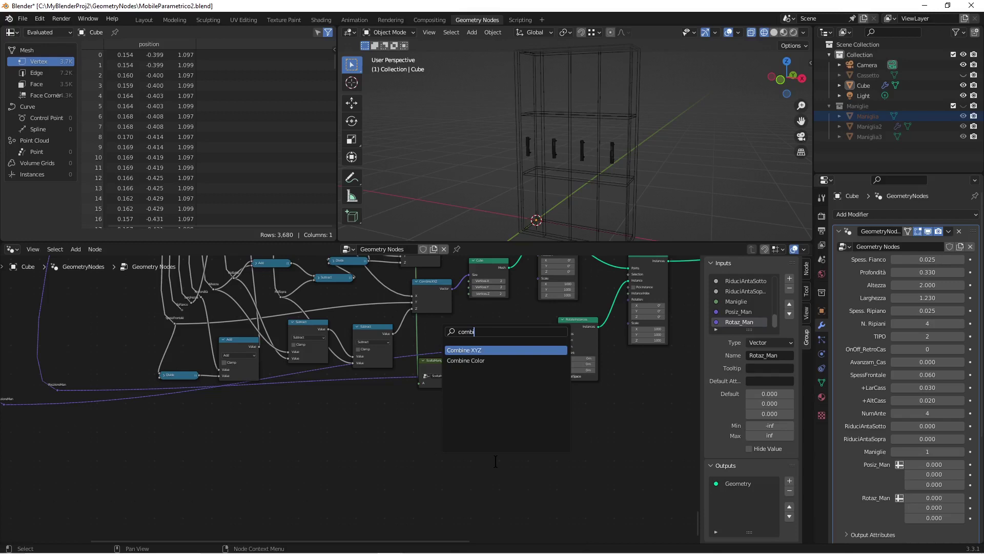
pyautogui.press('Return')
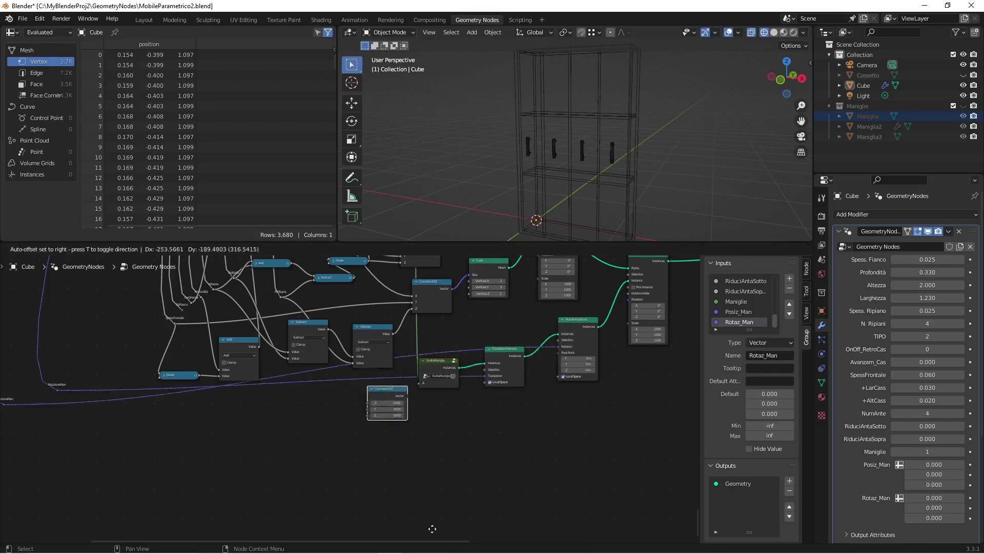
pyautogui.click(430, 464)
# Step: Add a Separate XYZ node and place it beside the Combine XYZ node, on its input side
pyautogui.moveTo(415, 413); pyautogui.dragTo(405, 358)
pyautogui.hotkey('shift', 'a')
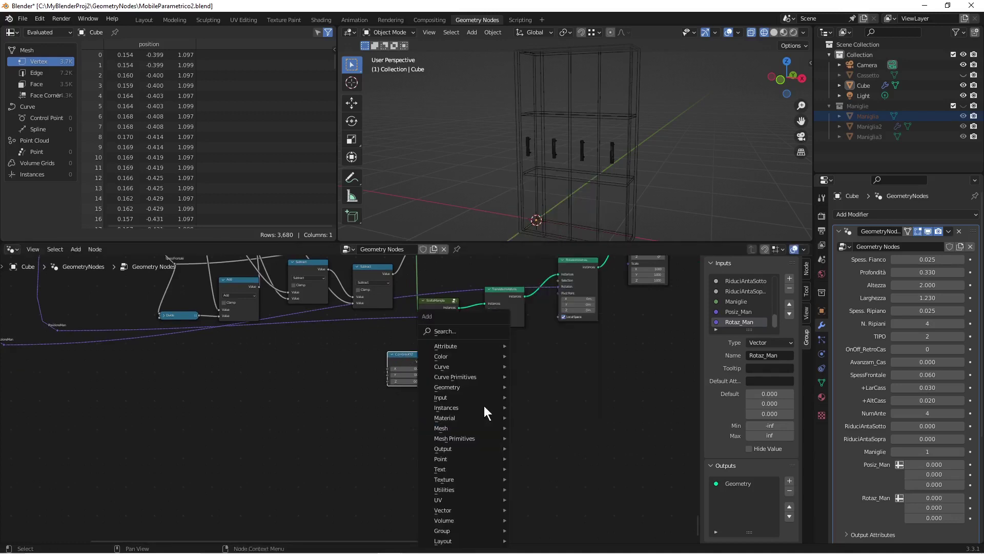
pyautogui.click(460, 334)
pyautogui.write('separ')
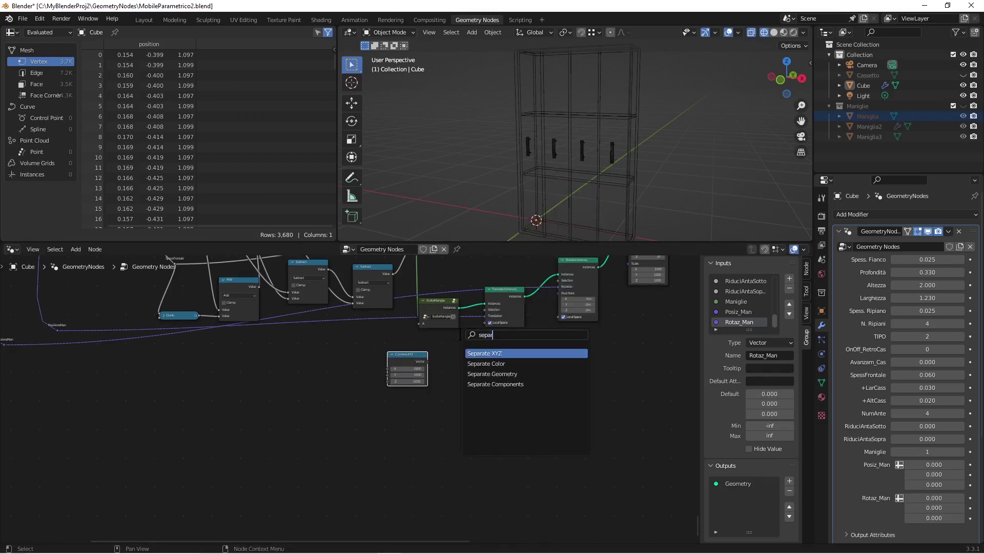
pyautogui.press('Return')
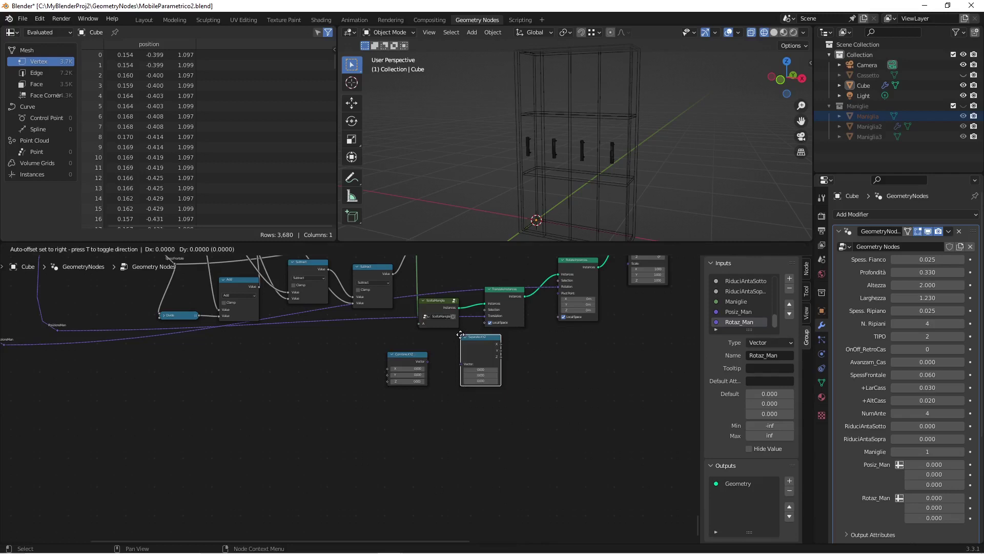
pyautogui.click(330, 355)
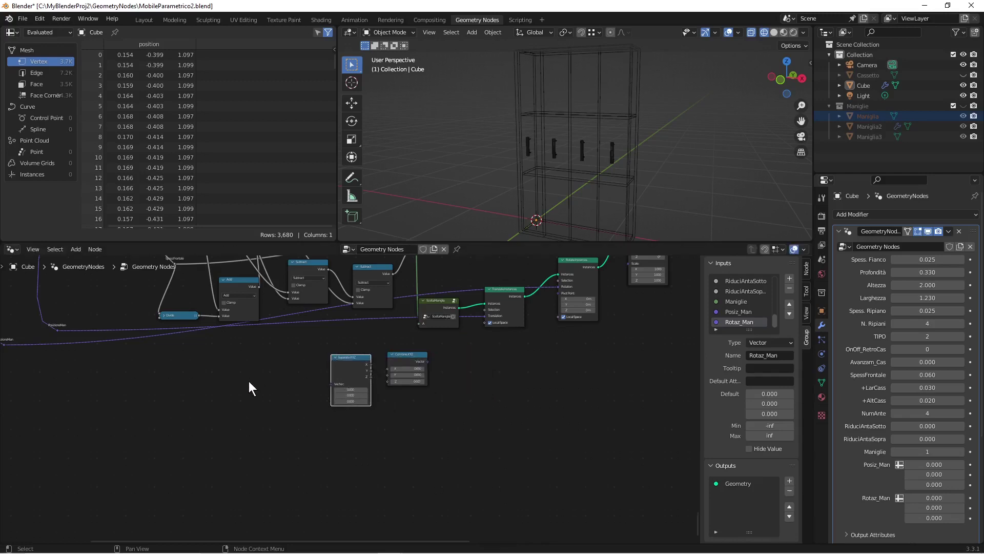
# Step: Link the handle position reroute to the Separate XYZ node's Vector input and align that node with Combine XYZ
pyautogui.moveTo(57, 330); pyautogui.dragTo(328, 383)
pyautogui.scroll(3, 286, 398)
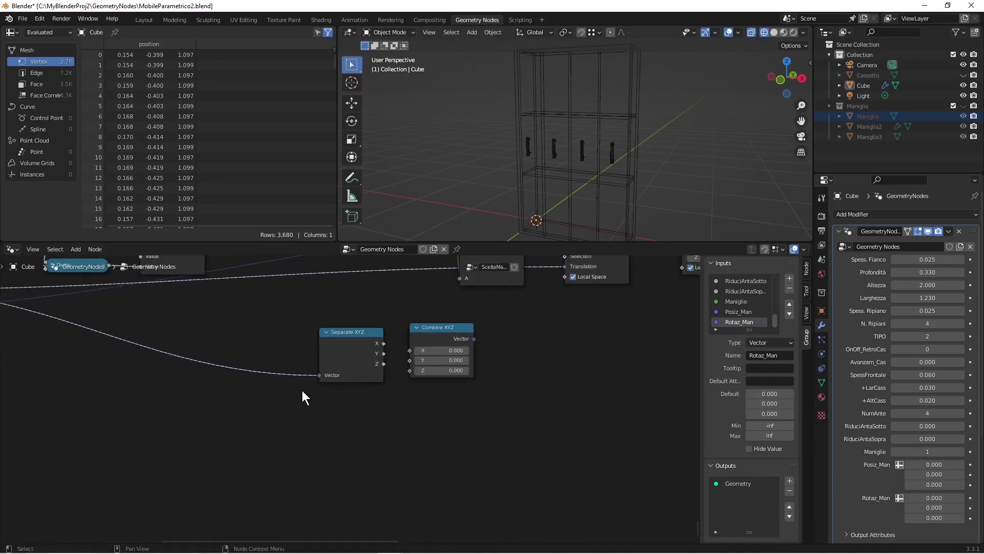
pyautogui.scroll(-2, 217, 379)
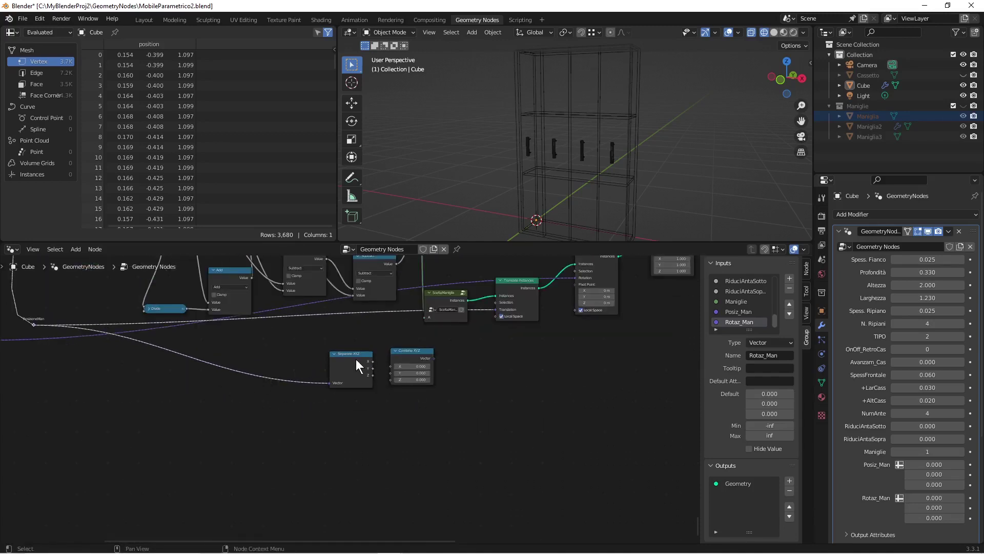
pyautogui.moveTo(356, 358); pyautogui.dragTo(354, 353)
pyautogui.scroll(1, 433, 403)
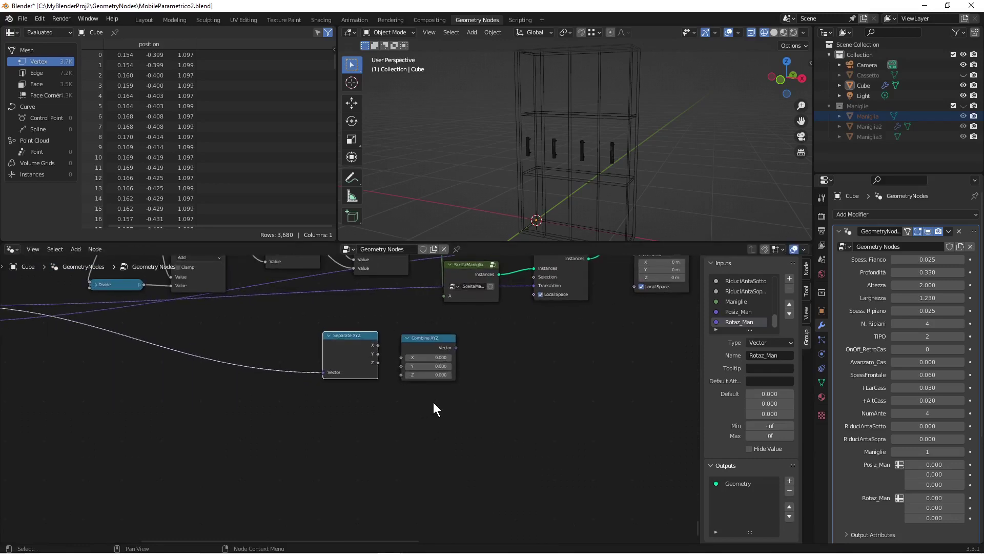
# Step: Connect Separate XYZ's X and Z to Combine XYZ's X and Z, and feed its Vector into Translate Instances' Translation
pyautogui.moveTo(539, 429); pyautogui.dragTo(450, 494, button='middle')
pyautogui.scroll(2, 451, 495)
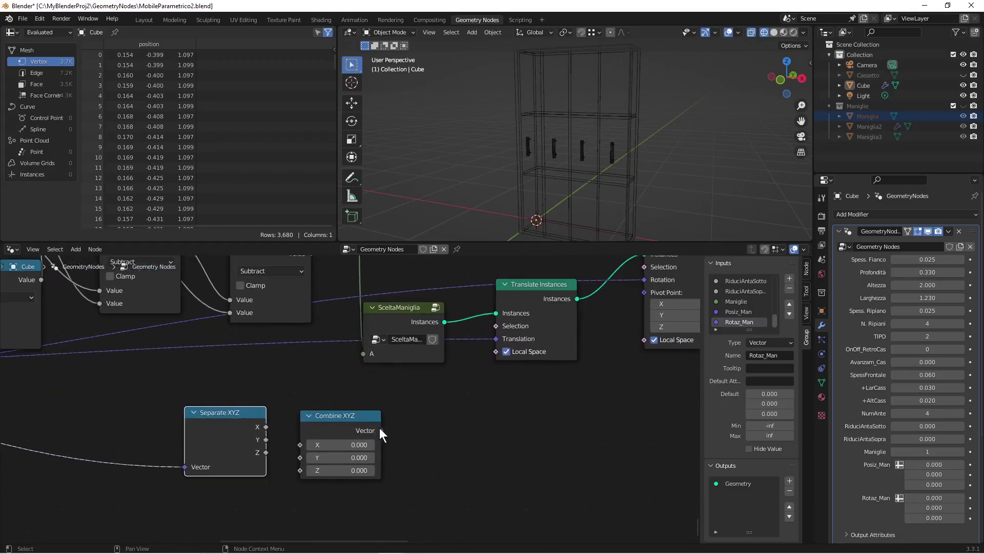
pyautogui.moveTo(382, 430); pyautogui.dragTo(497, 341)
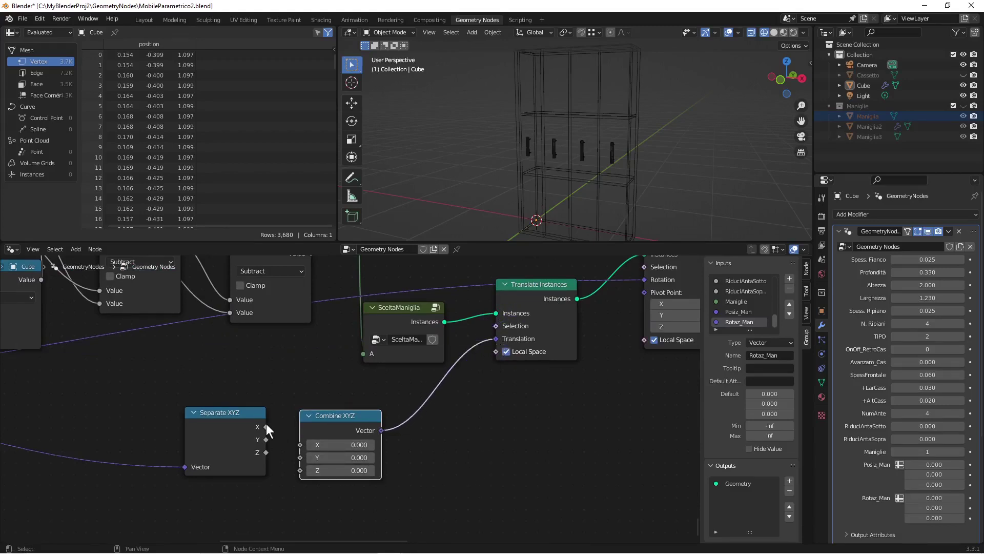
pyautogui.moveTo(266, 427); pyautogui.dragTo(300, 470)
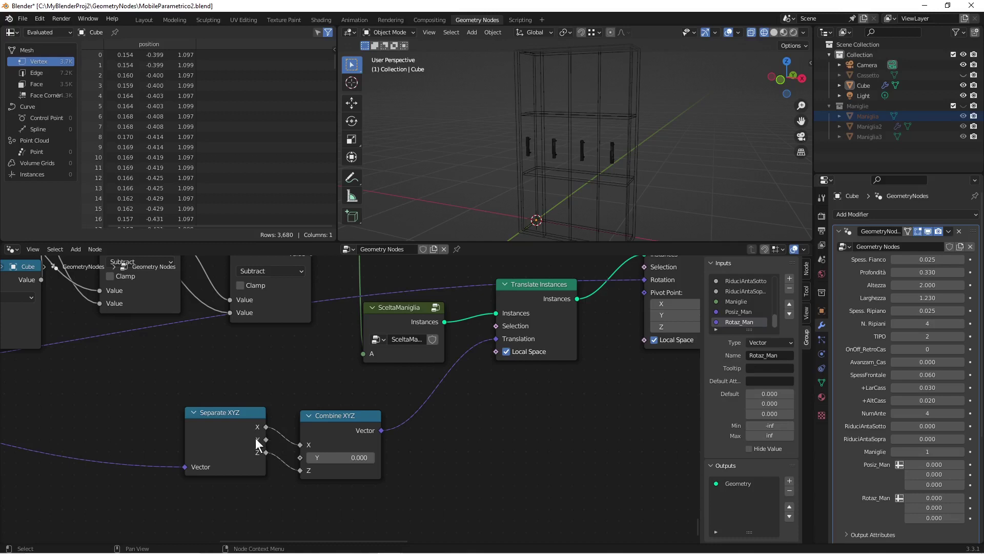
pyautogui.moveTo(346, 416); pyautogui.dragTo(393, 403)
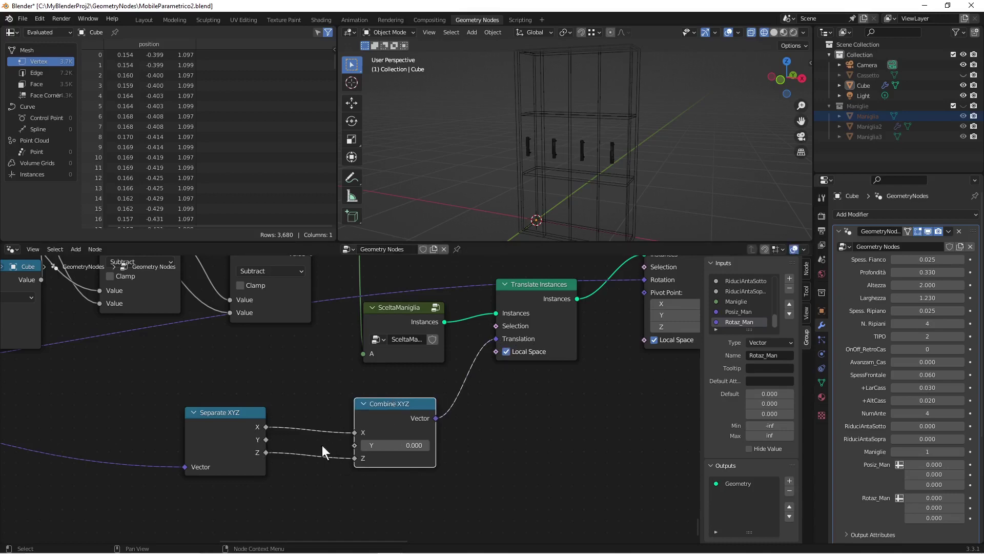
# Step: Branch a link from the SpessFrontale reroute to a new Reroute placed below the Separate XYZ node
pyautogui.scroll(-4, 338, 435)
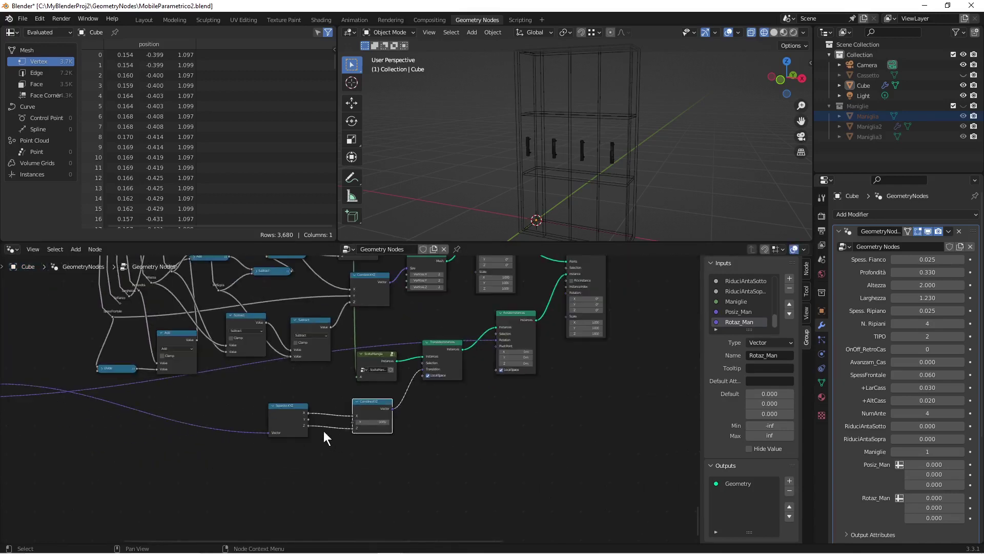
pyautogui.scroll(2, 220, 407)
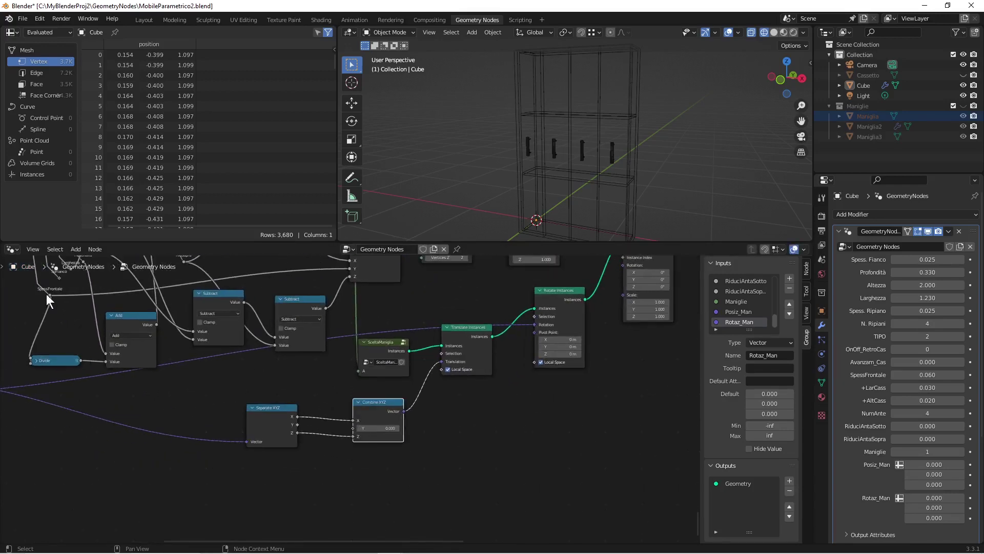
pyautogui.moveTo(51, 294); pyautogui.dragTo(290, 471)
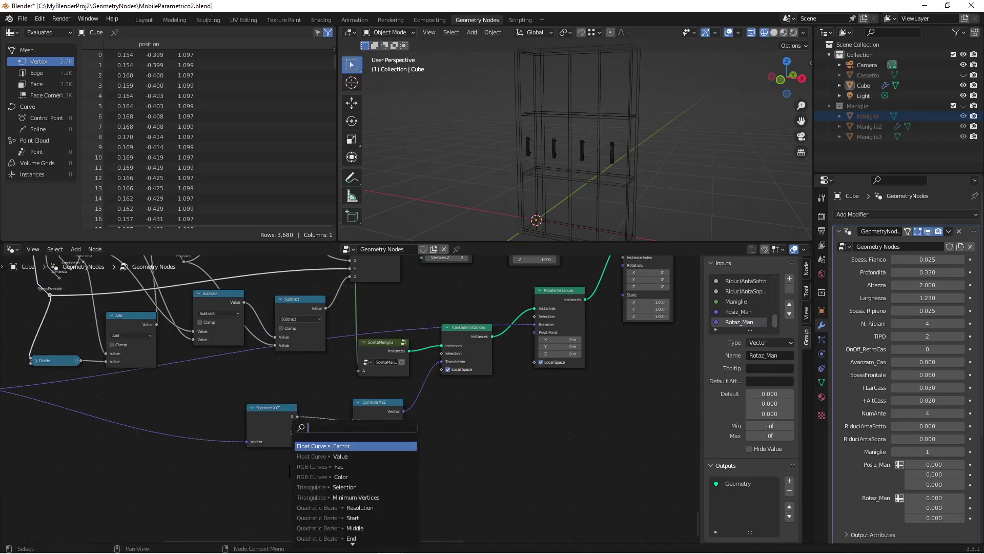
pyautogui.write('roro')
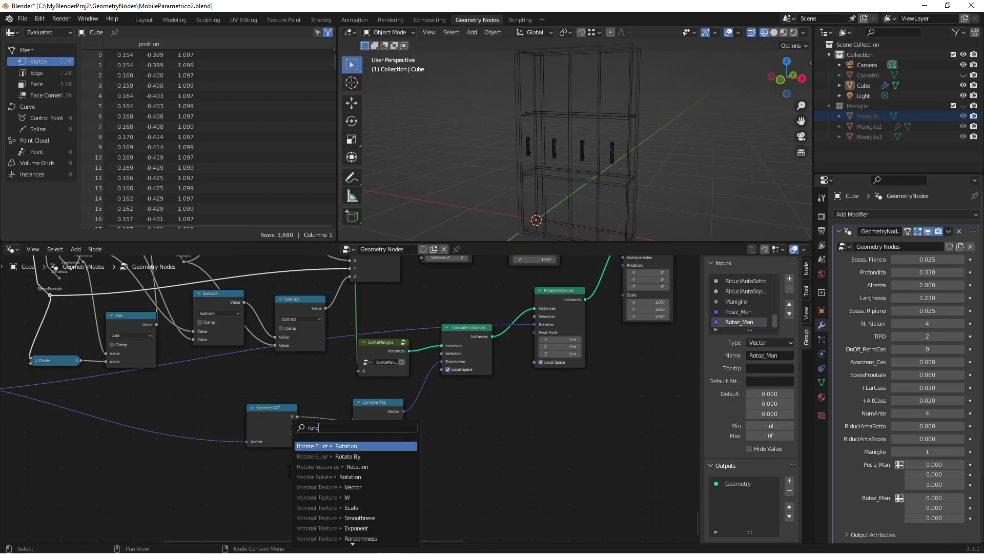
pyautogui.press('BackSpace')
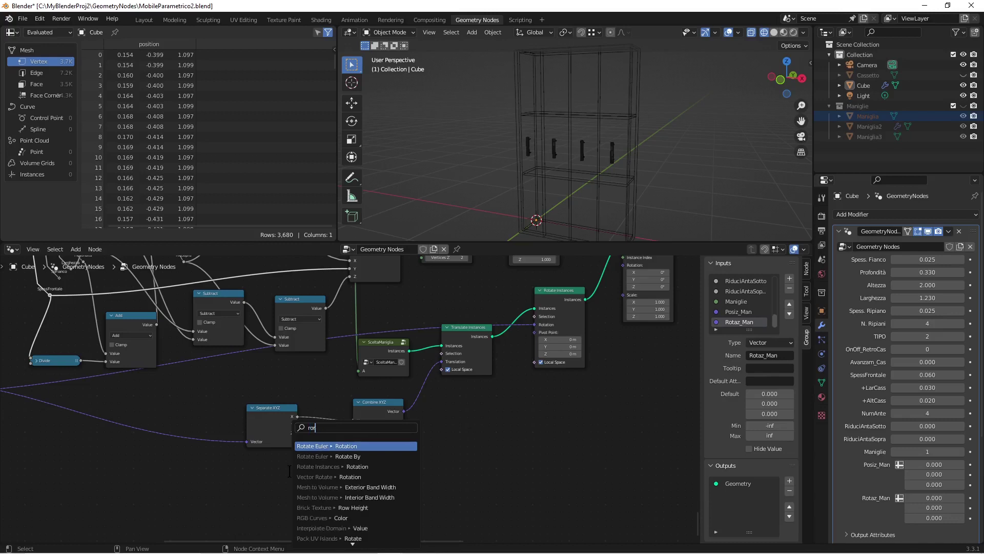
pyautogui.press('BackSpace')
pyautogui.press('BackSpace')
pyautogui.write('erou')
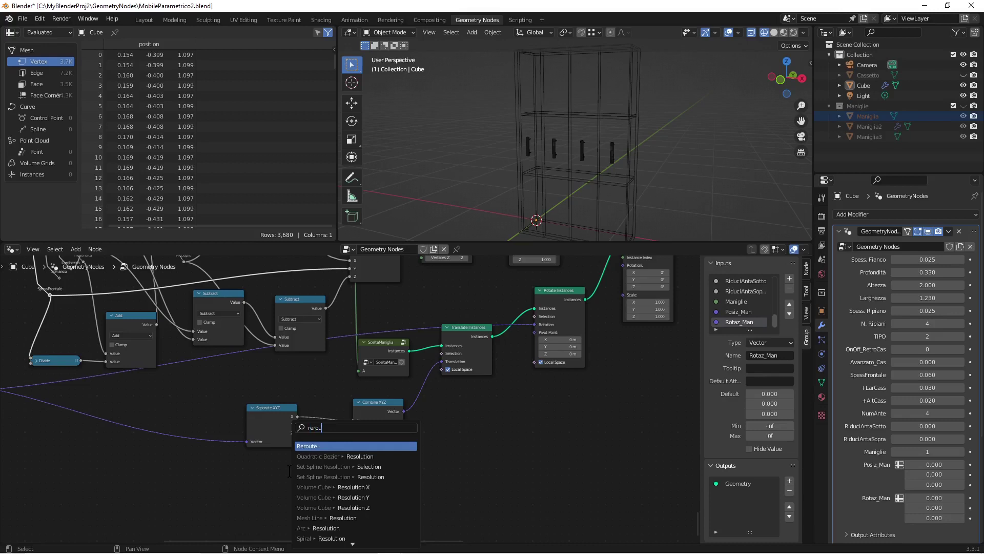
pyautogui.press('Return')
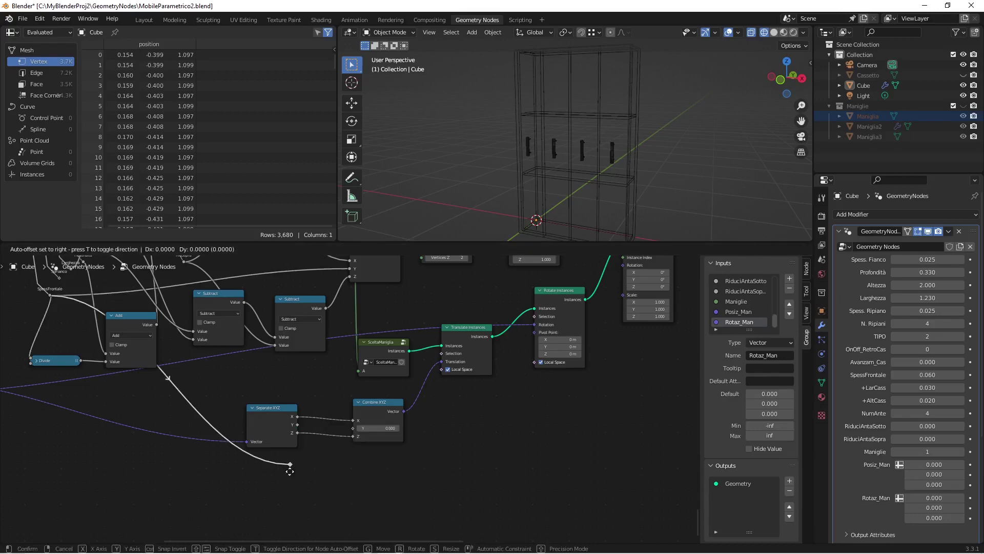
pyautogui.click(292, 475)
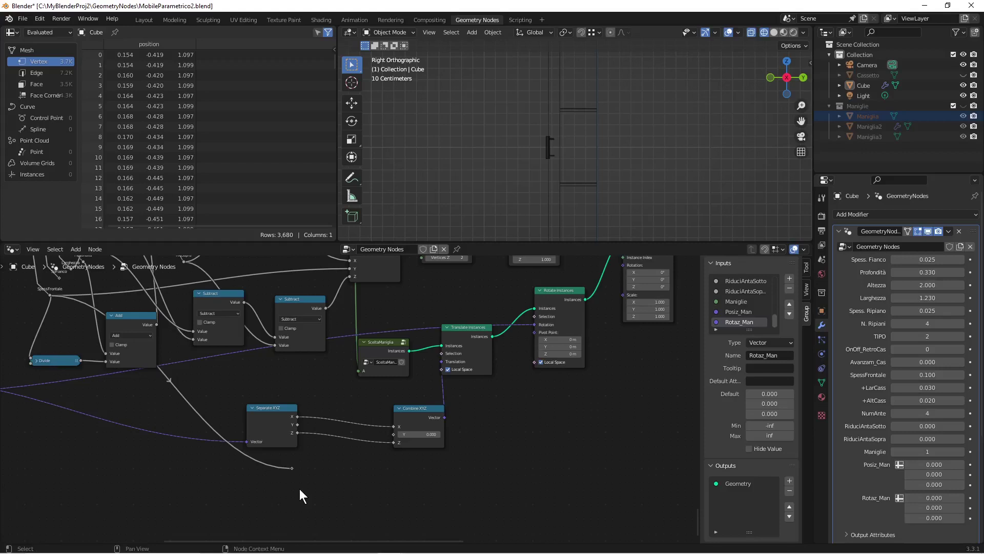
# Step: Add a Math node below the Combine XYZ link, set it to Multiply, and set its second value to -0.5
pyautogui.hotkey('shift', 'a')
pyautogui.moveTo(300, 488)
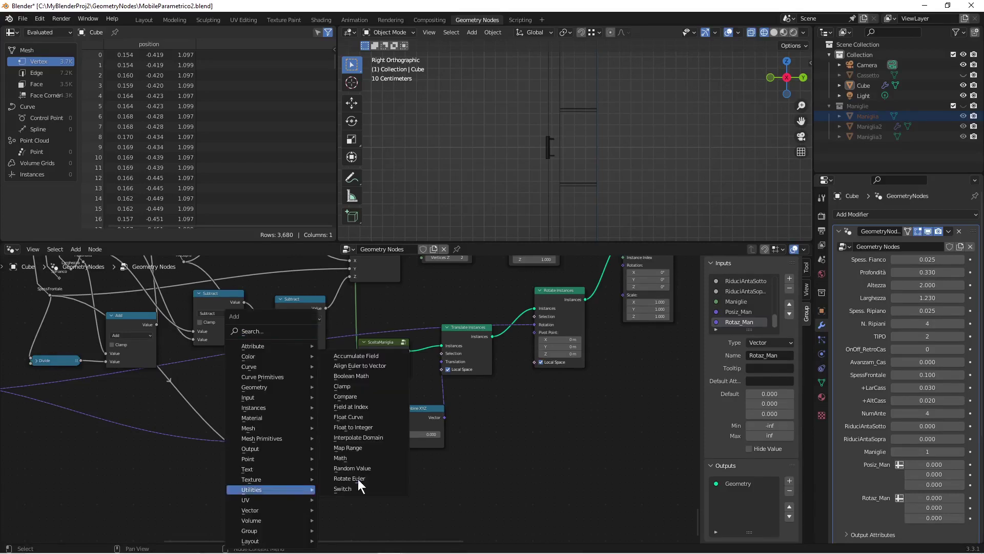
pyautogui.click(290, 332)
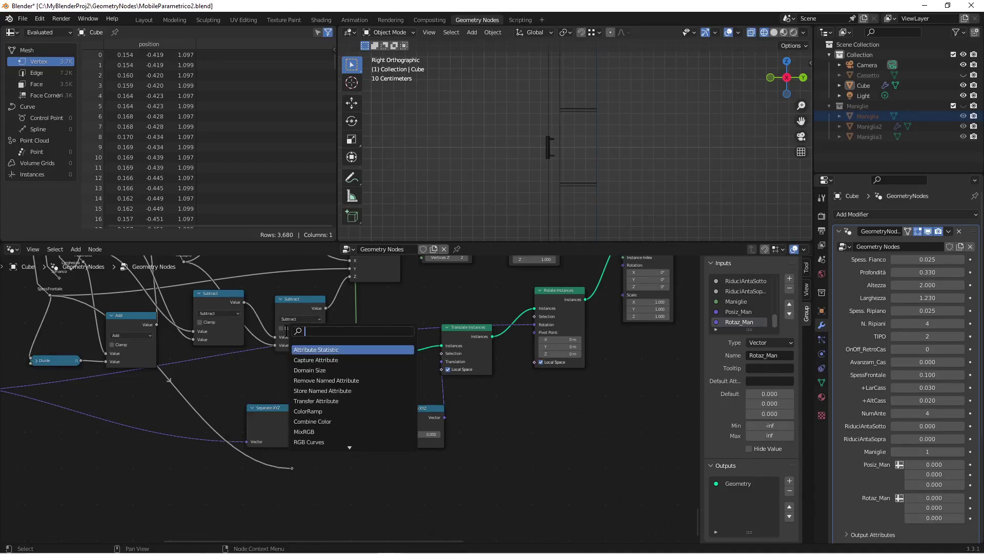
pyautogui.write('math')
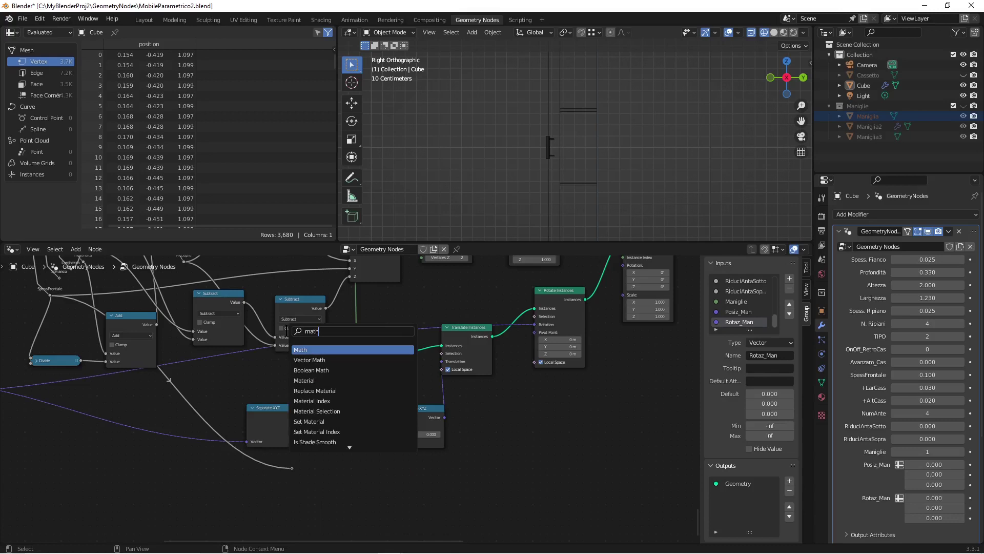
pyautogui.press('Return')
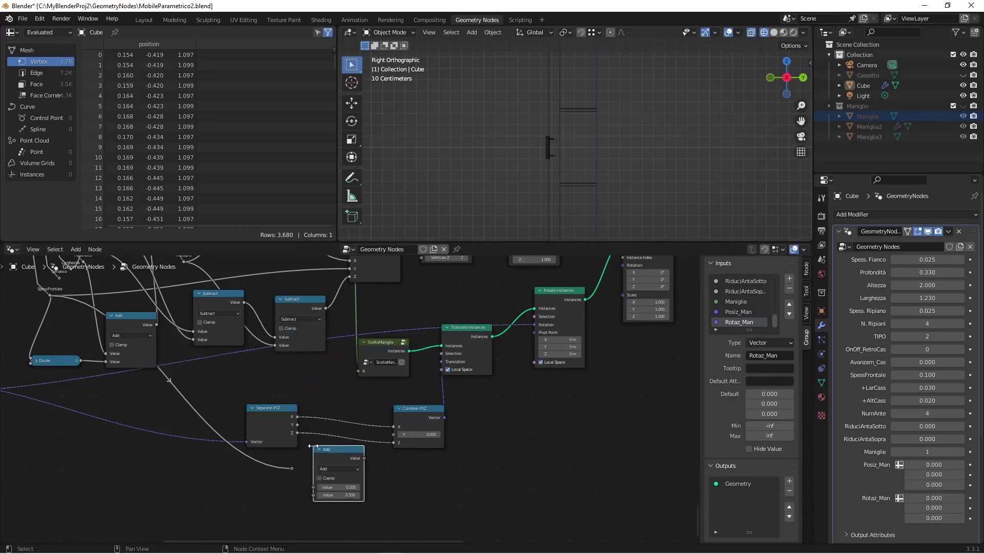
pyautogui.click(325, 467)
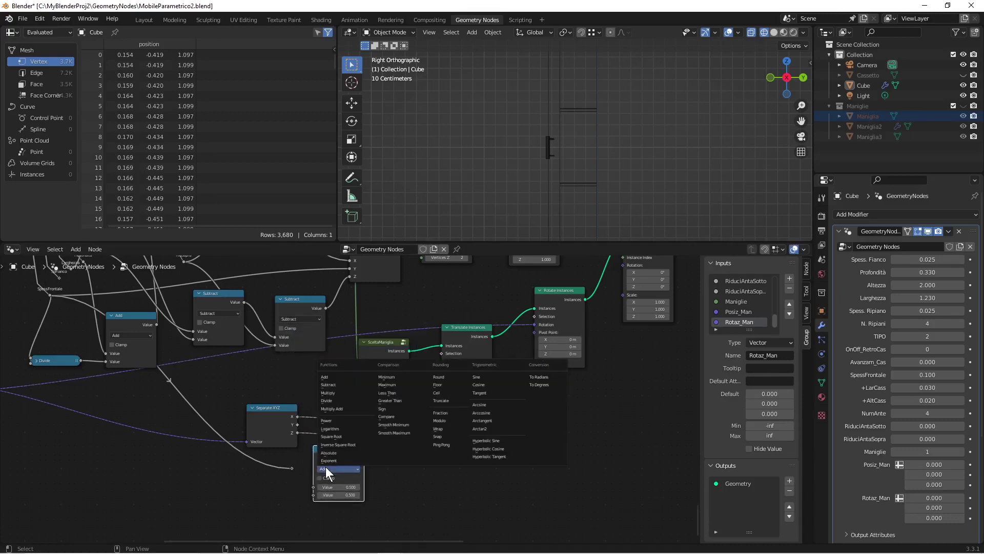
pyautogui.click(330, 392)
pyautogui.click(332, 495)
pyautogui.press('BackSpace')
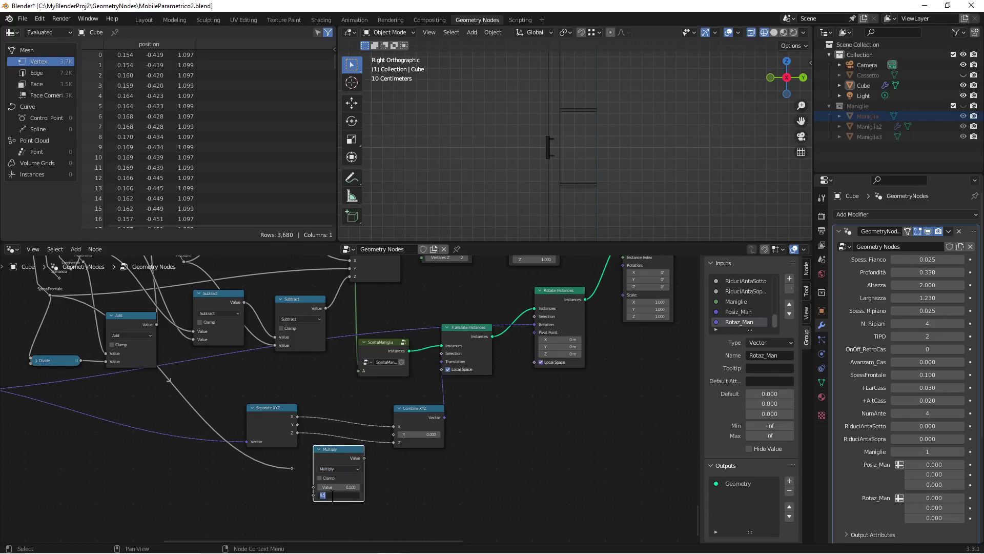
pyautogui.write('-0.5')
pyautogui.press('Return')
# Step: Link the new SpessFrontale reroute to the Multiply node's first value and the Multiply output to Combine XYZ's Y input
pyautogui.moveTo(293, 469); pyautogui.dragTo(312, 487)
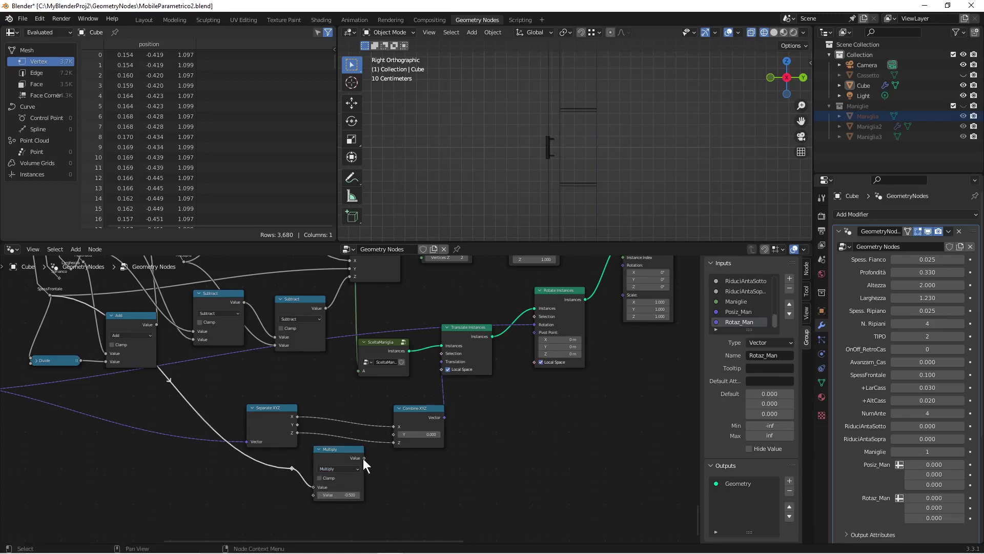
pyautogui.moveTo(364, 457); pyautogui.dragTo(369, 457)
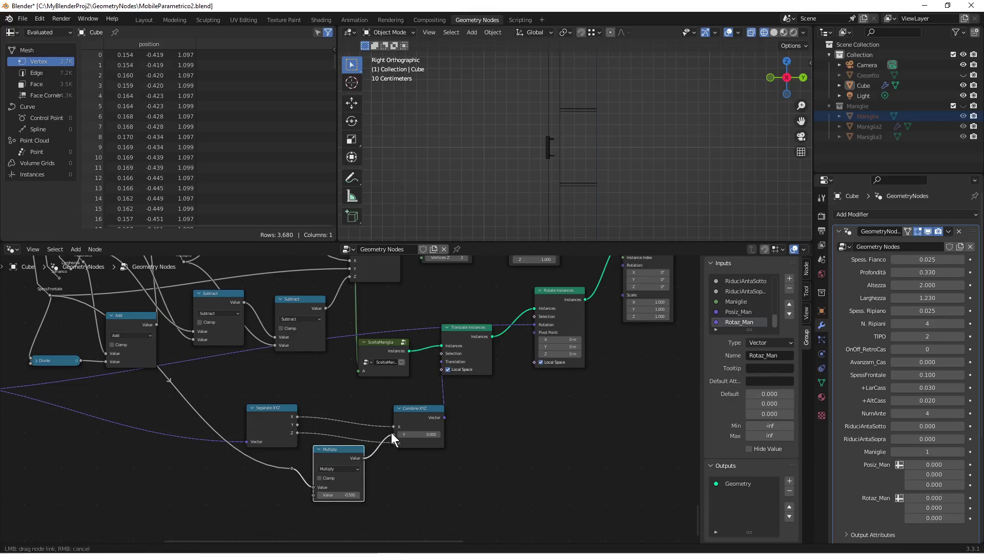
pyautogui.moveTo(392, 432); pyautogui.dragTo(393, 434)
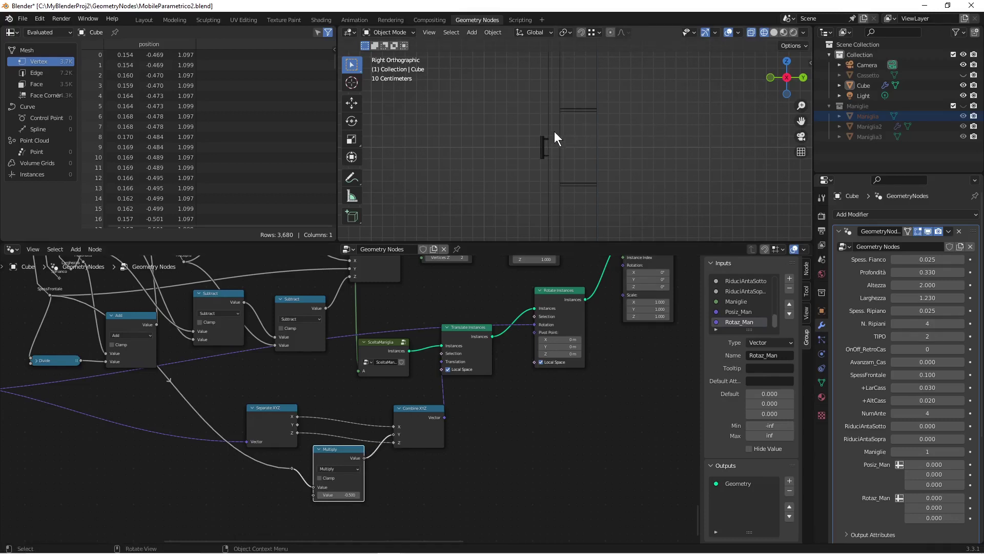
# Step: Set SpessFrontale to 0.040 and check the handles against the doors in side and perspective views
pyautogui.moveTo(533, 136); pyautogui.dragTo(585, 165, button='middle')
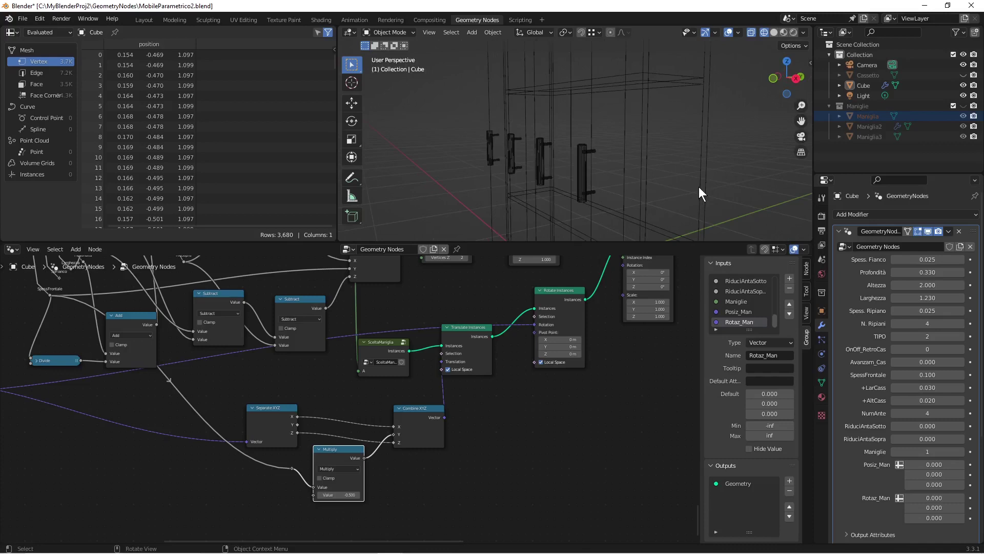
pyautogui.press('KP_3')
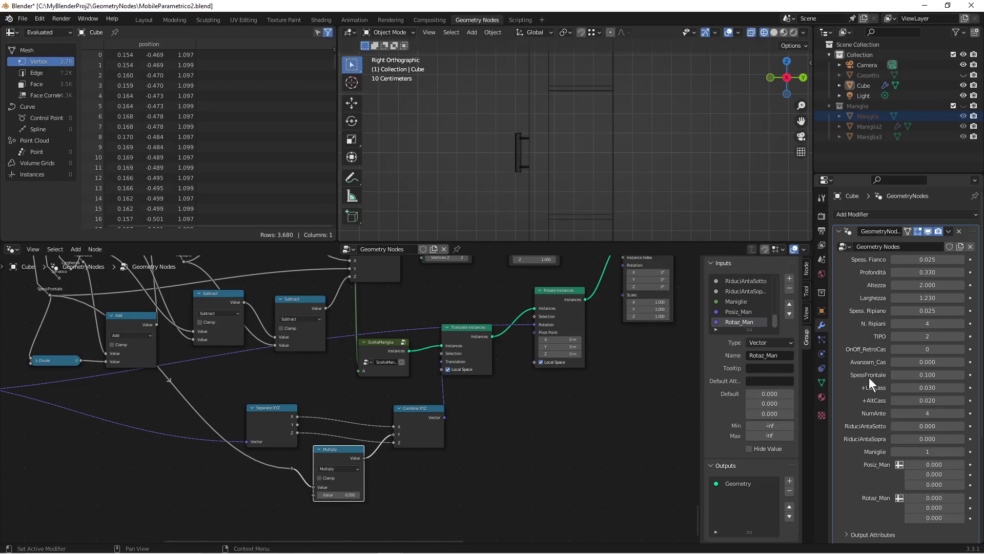
pyautogui.moveTo(928, 375); pyautogui.dragTo(874, 375)
pyautogui.moveTo(650, 208); pyautogui.dragTo(731, 48, button='middle')
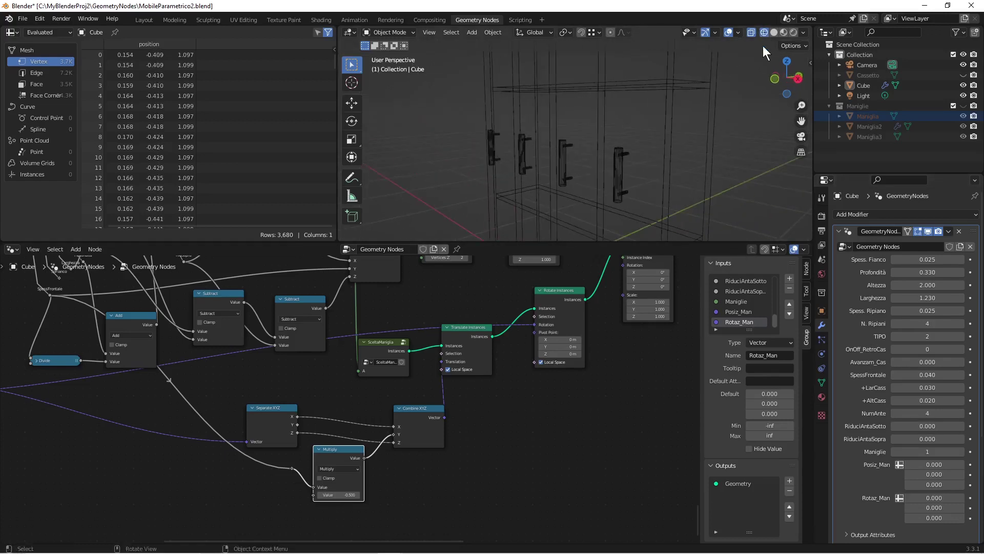
# Step: Set the Posiz_Man X value to 0.020 and save the file
pyautogui.moveTo(925, 463)
pyautogui.mouseDown()
pyautogui.moveTo(948, 463)
pyautogui.moveTo(939, 463)
pyautogui.mouseUp()
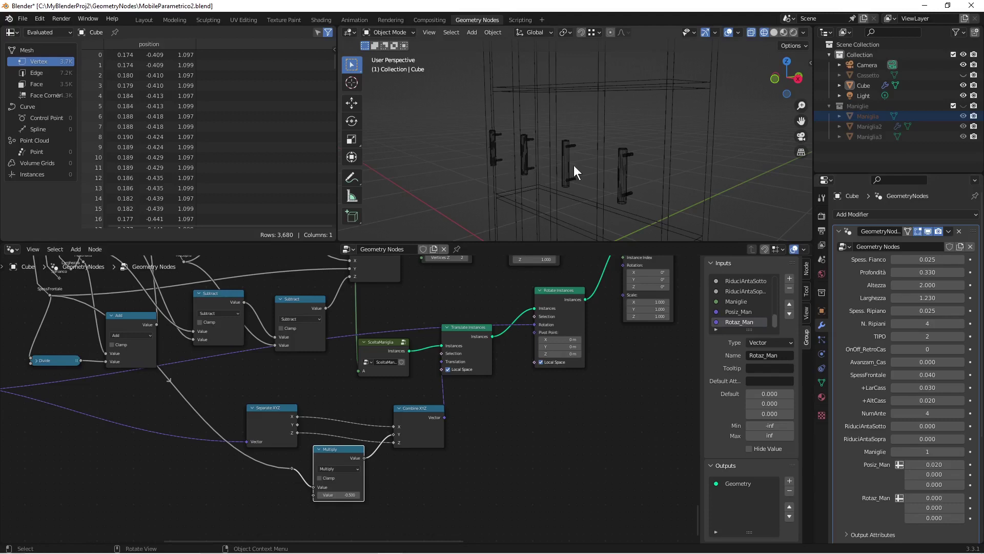
pyautogui.hotkey('ctrl', 's')
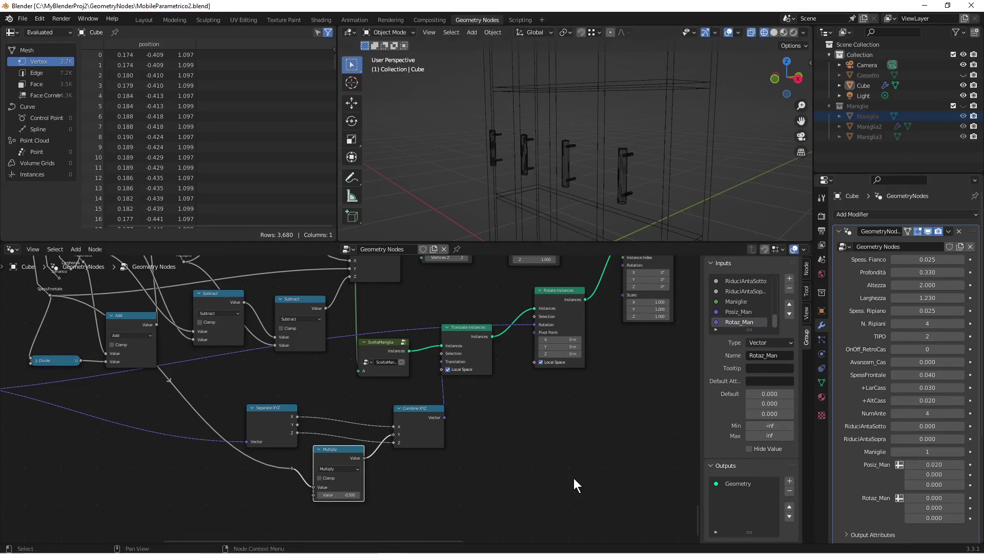
# Step: Reset the Posiz_Man X value to 0 in the modifier
pyautogui.click(938, 464)
pyautogui.write('0')
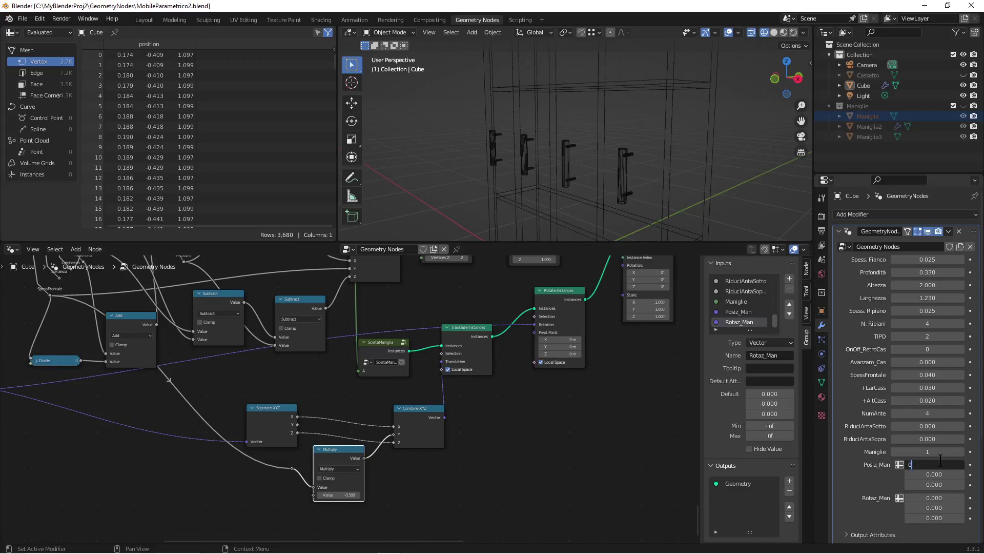
pyautogui.press('Return')
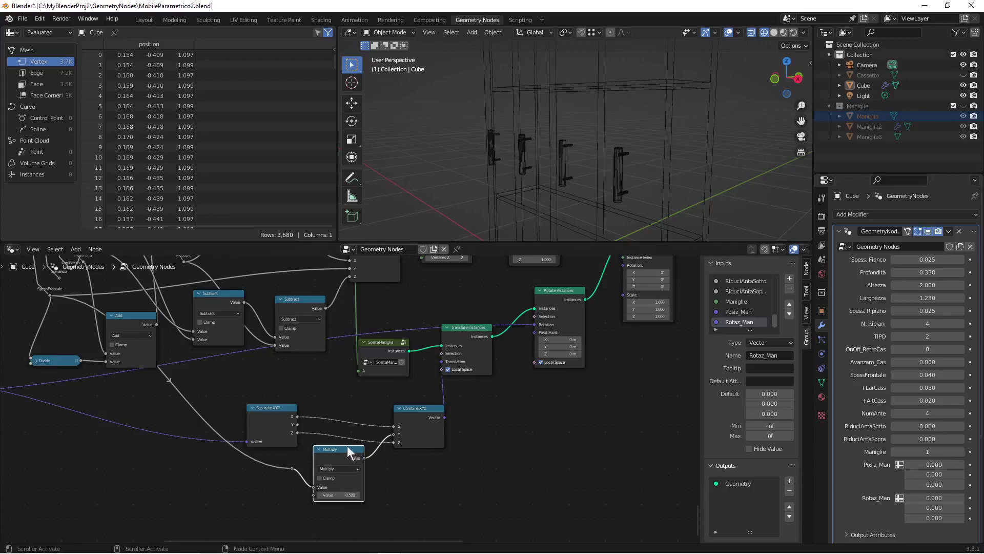
# Step: Duplicate the Combine XYZ node and place the copy below the Multiply node
pyautogui.rightClick(411, 422)
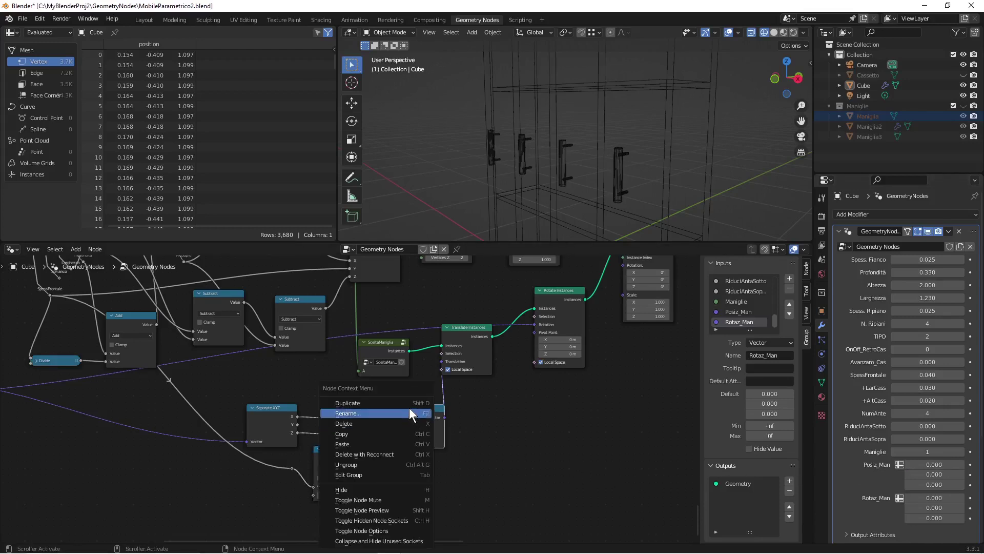
pyautogui.click(409, 404)
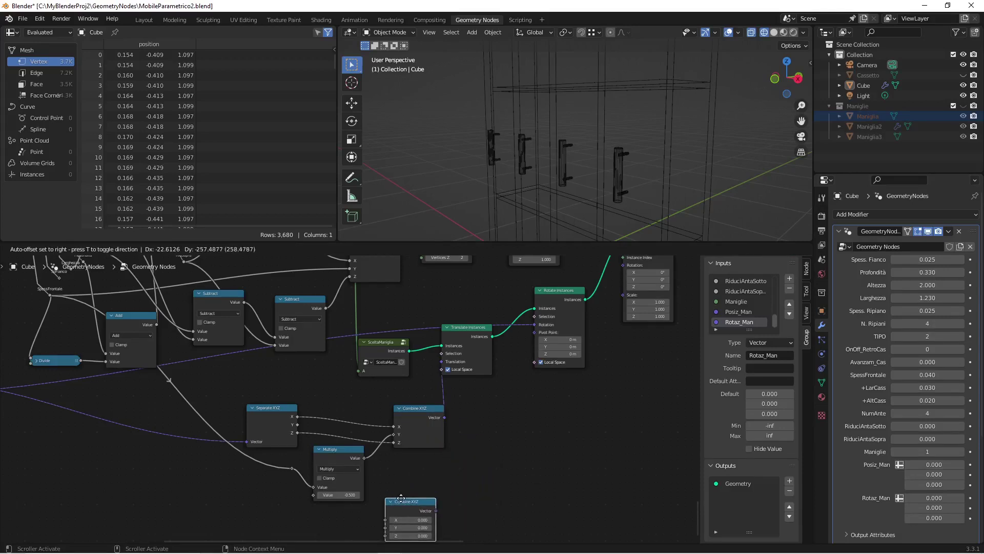
pyautogui.click(401, 498)
# Step: Add a reroute linked to the duplicated Combine XYZ's X input, label it Scostamento, and save the file
pyautogui.moveTo(387, 519); pyautogui.dragTo(97, 478)
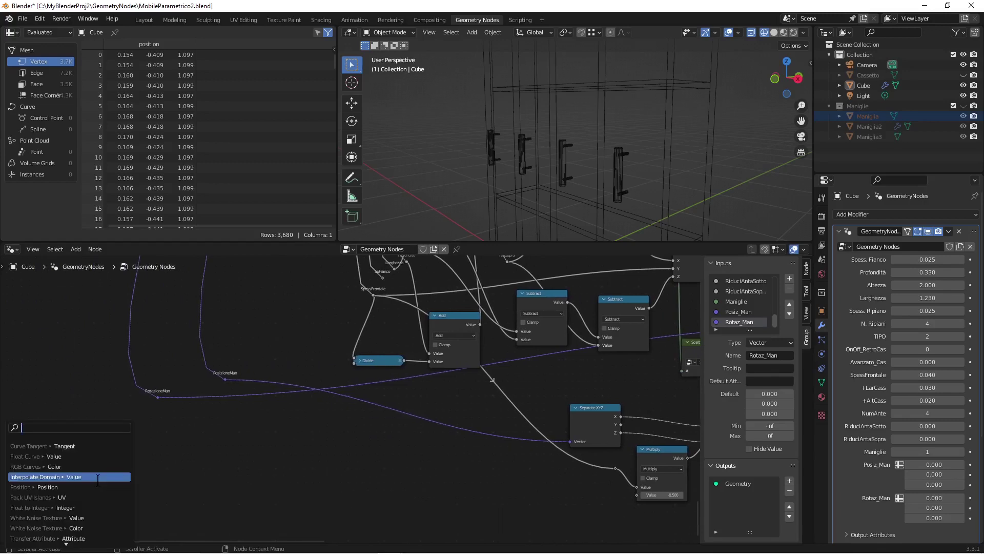
pyautogui.write('rero')
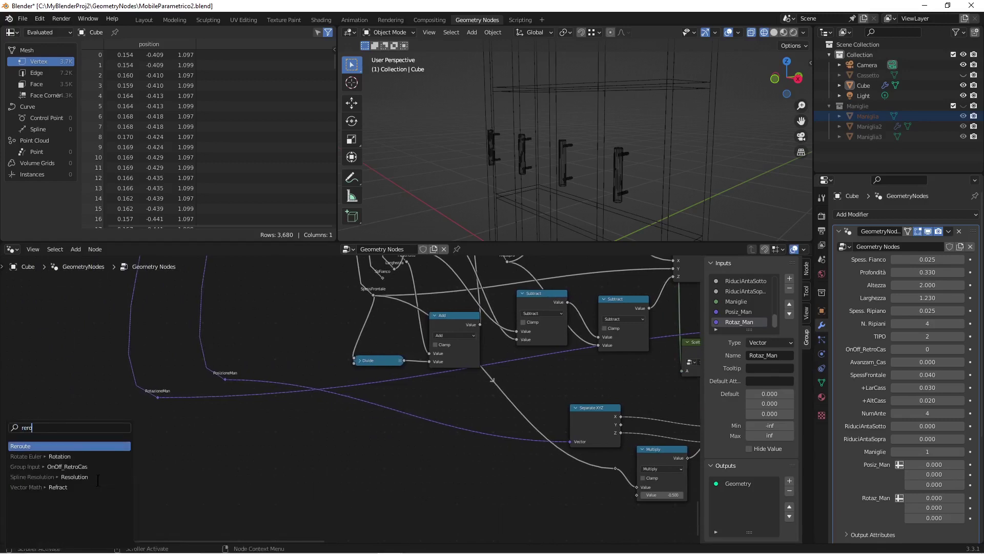
pyautogui.press('Return')
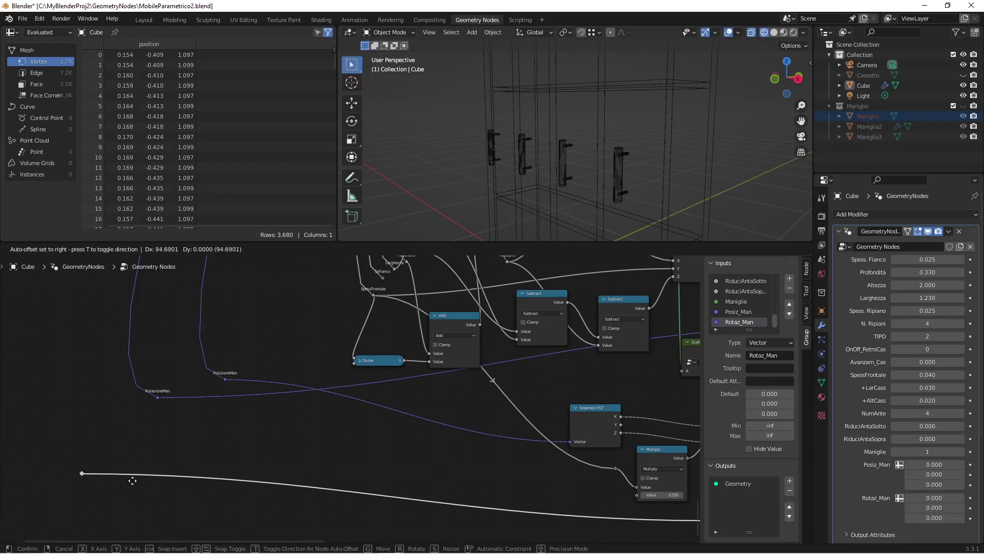
pyautogui.click(157, 463)
pyautogui.press('F2')
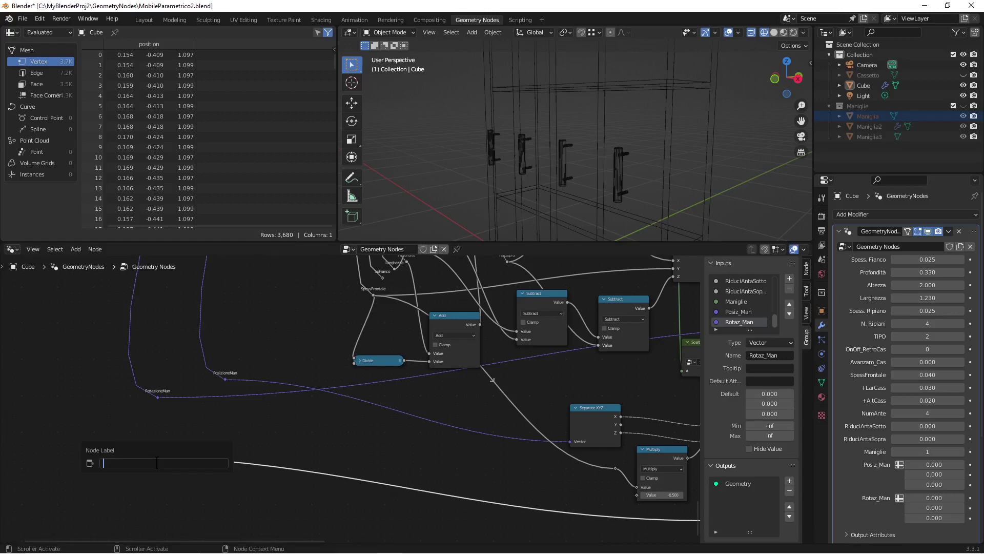
pyautogui.write('Scostamento')
pyautogui.press('Return')
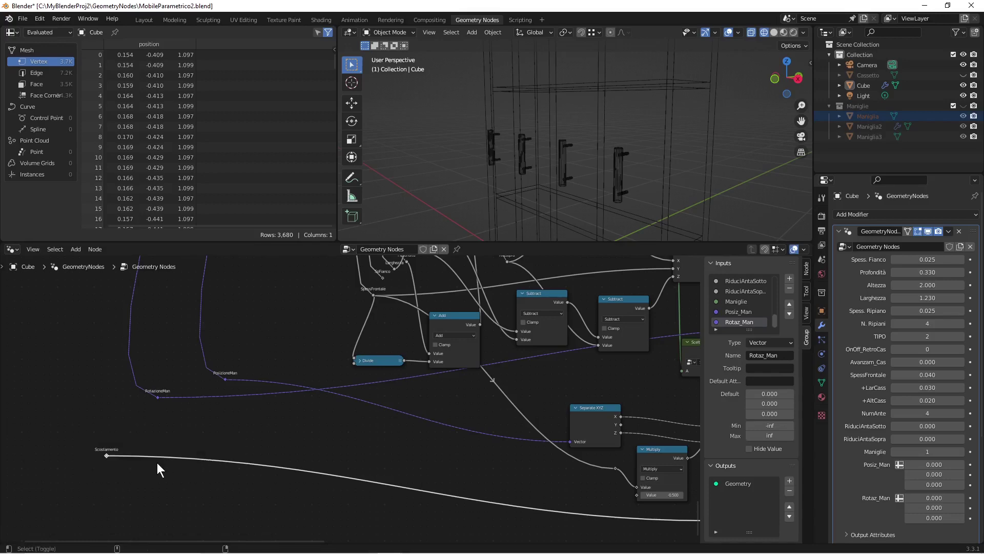
pyautogui.hotkey('ctrl', 's')
# Step: Link the Group Input's empty socket to the Scostamento reroute to create a new group input
pyautogui.scroll(-10, 405, 379)
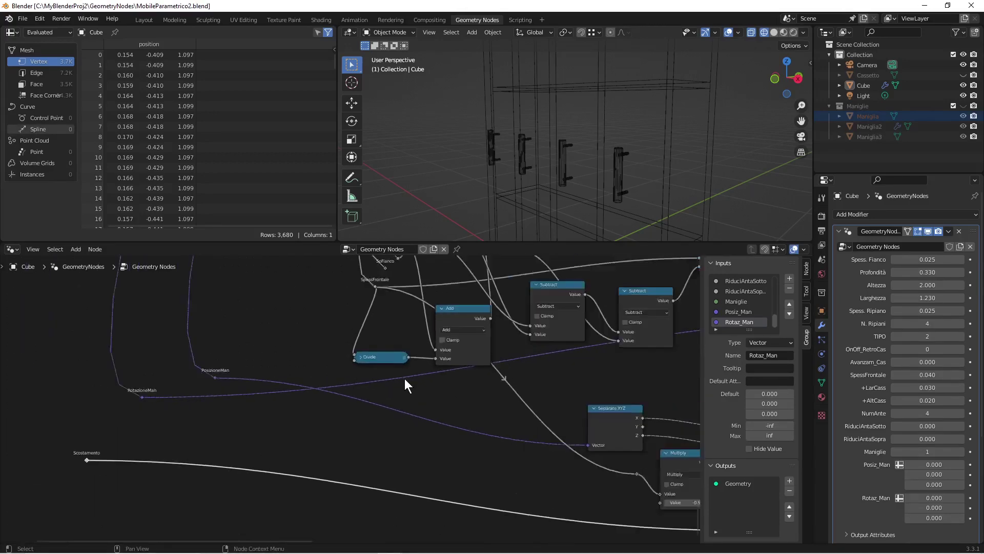
pyautogui.scroll(3, 407, 376)
pyautogui.moveTo(414, 295); pyautogui.dragTo(395, 456, button='middle')
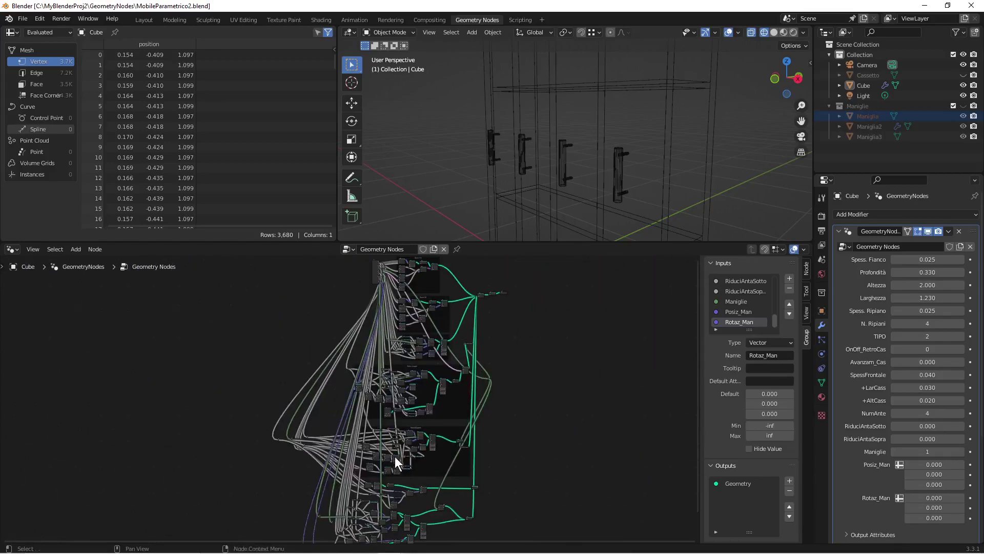
pyautogui.scroll(4, 401, 293)
pyautogui.moveTo(401, 293); pyautogui.dragTo(309, 485, button='middle')
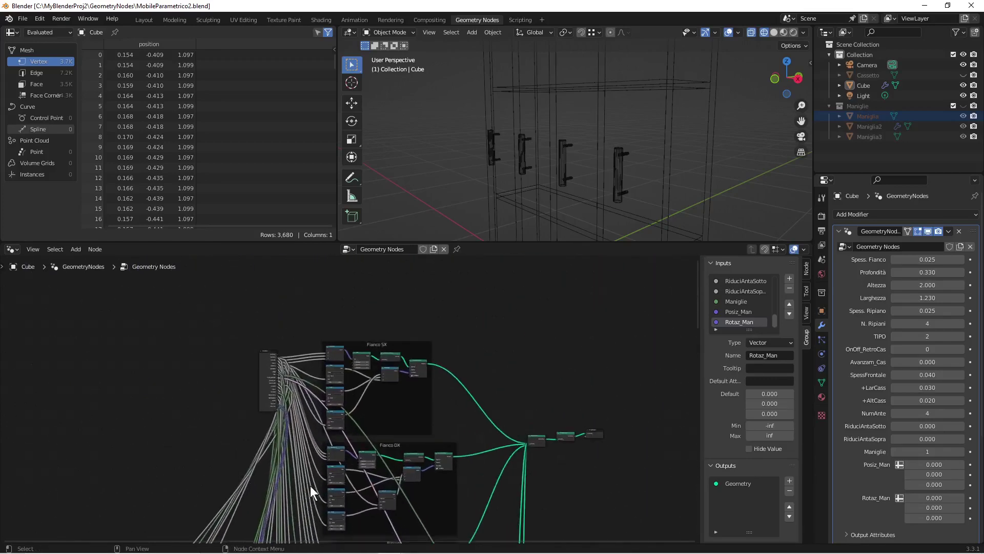
pyautogui.scroll(2, 309, 485)
pyautogui.scroll(6, 267, 471)
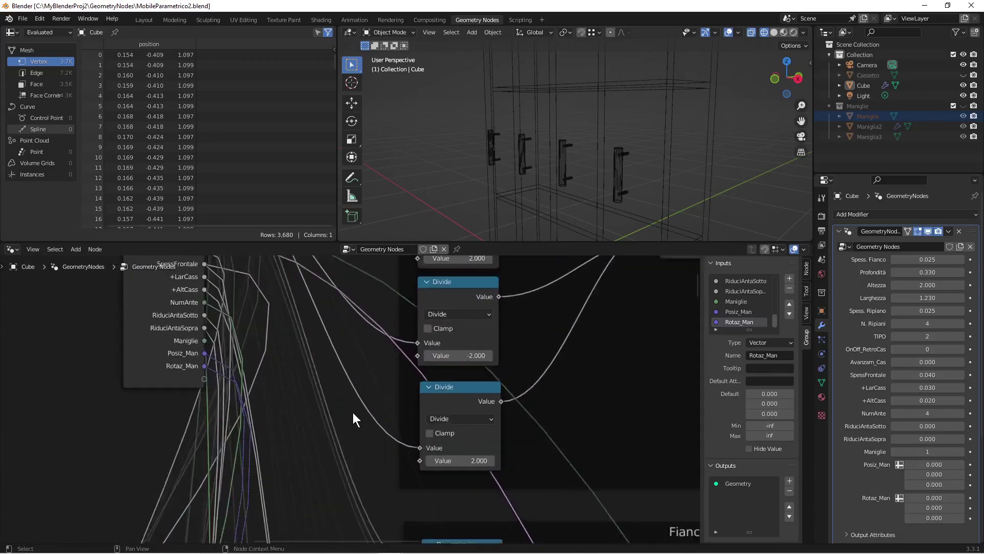
pyautogui.moveTo(192, 376); pyautogui.dragTo(175, 354)
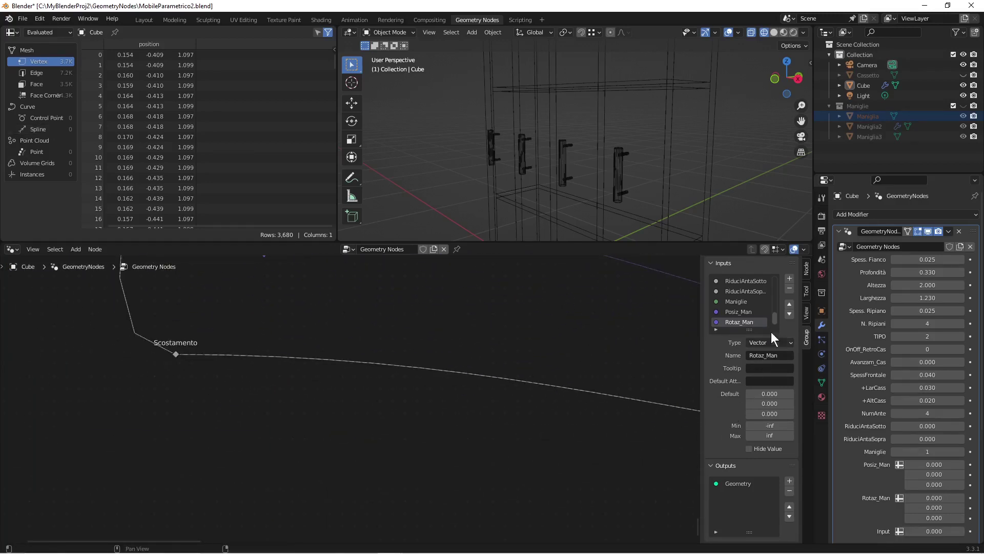
# Step: Rename the new float group input as Delta_Man
pyautogui.moveTo(776, 317); pyautogui.dragTo(777, 327)
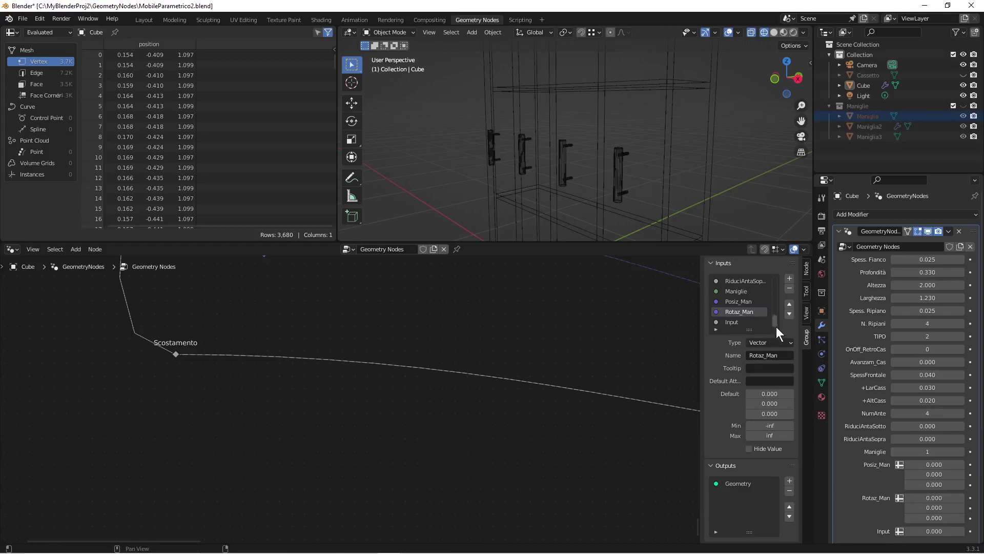
pyautogui.click(734, 322)
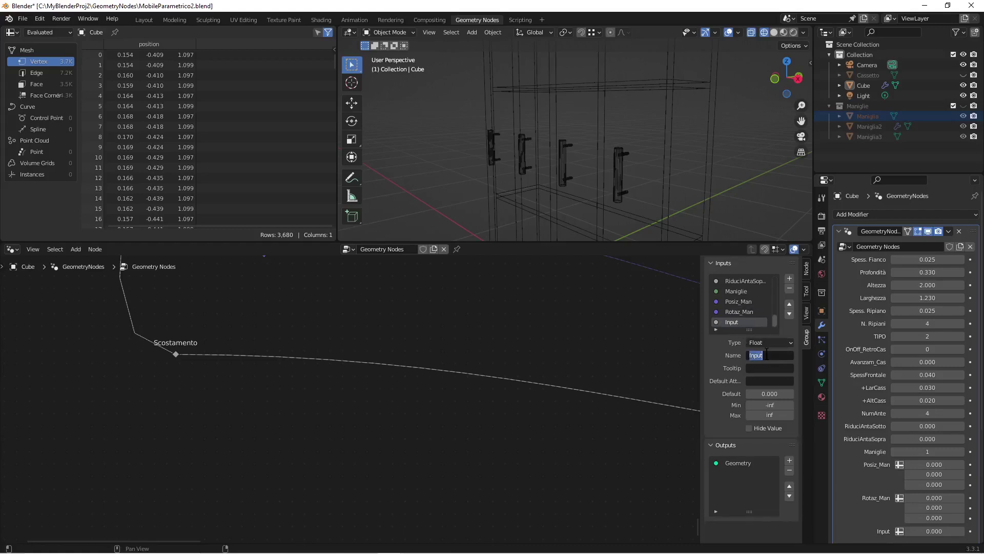
pyautogui.write('Delta_Man')
pyautogui.press('Return')
# Step: Add a Vector Math node with the Add operation and link both Combine XYZ vector outputs to its inputs
pyautogui.scroll(-1, 484, 447)
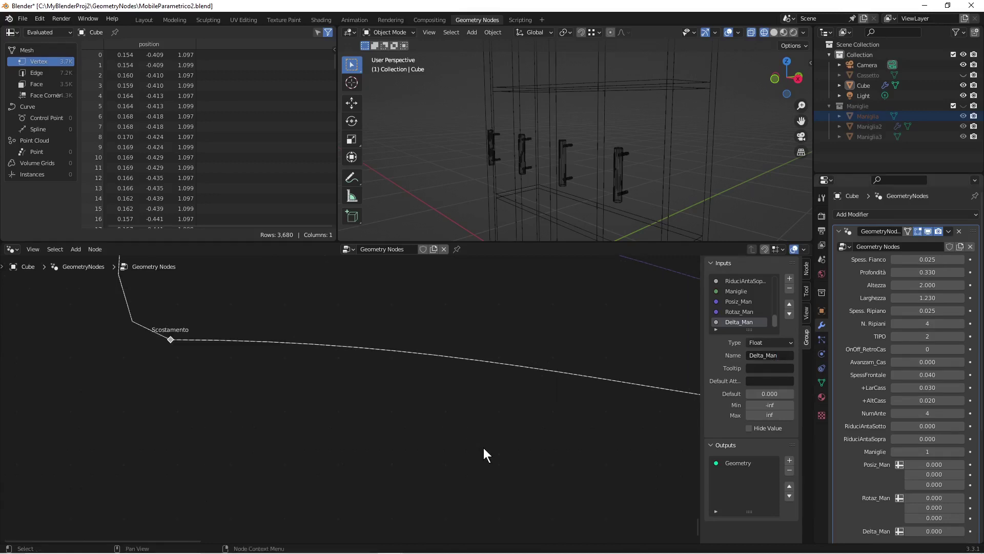
pyautogui.scroll(-1, 484, 448)
pyautogui.scroll(-4, 521, 443)
pyautogui.moveTo(584, 424); pyautogui.dragTo(339, 427, button='middle')
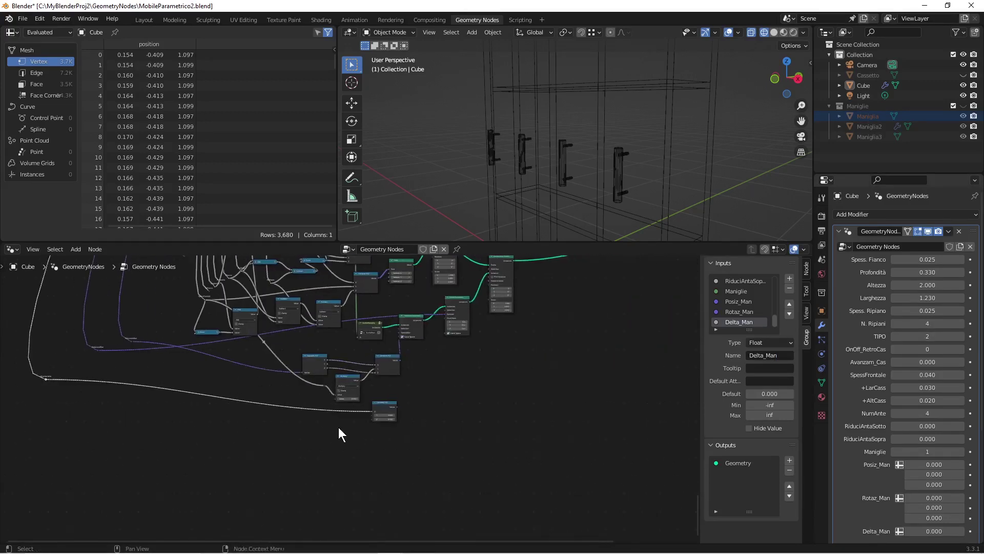
pyautogui.scroll(4, 390, 439)
pyautogui.scroll(-3, 396, 427)
pyautogui.scroll(4, 395, 427)
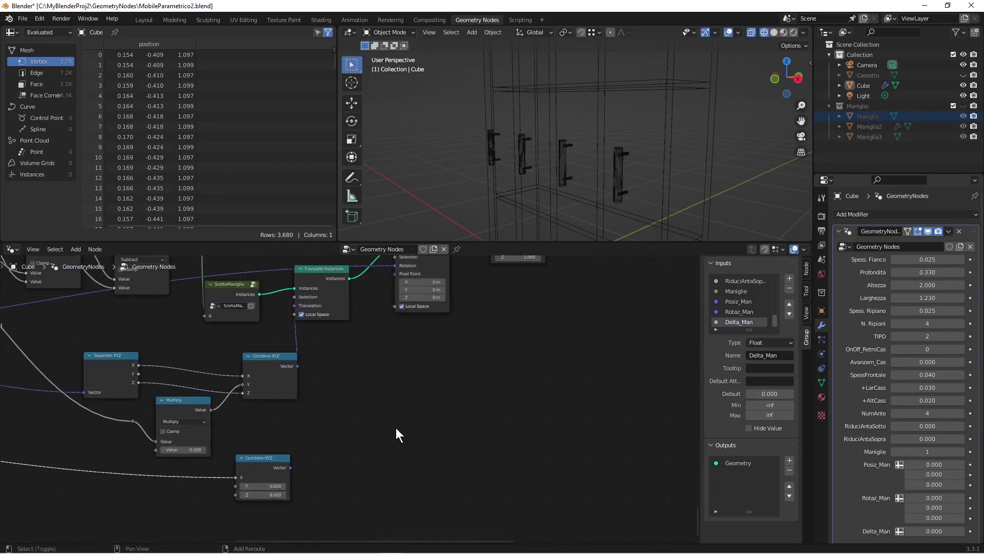
pyautogui.hotkey('shift', 'a')
pyautogui.click(361, 330)
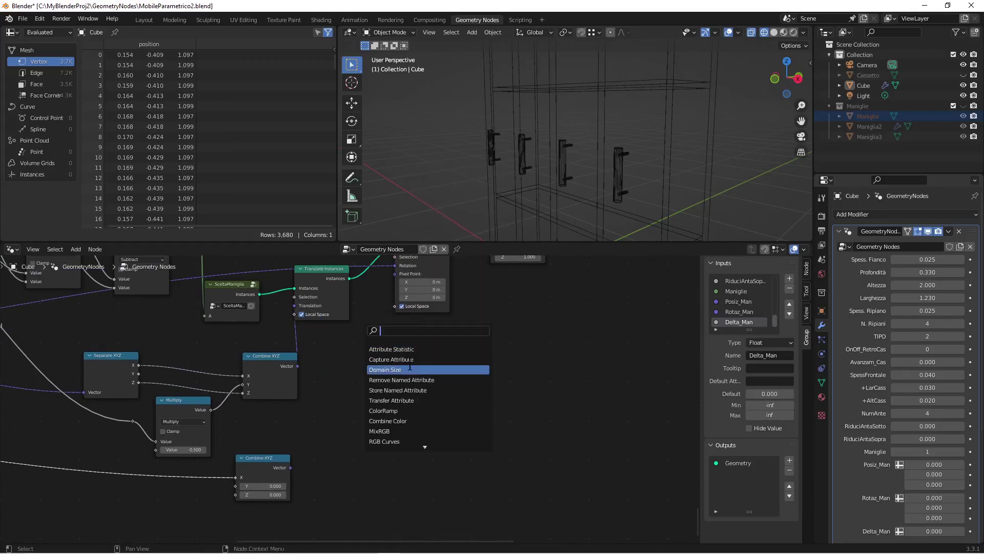
pyautogui.write('vect')
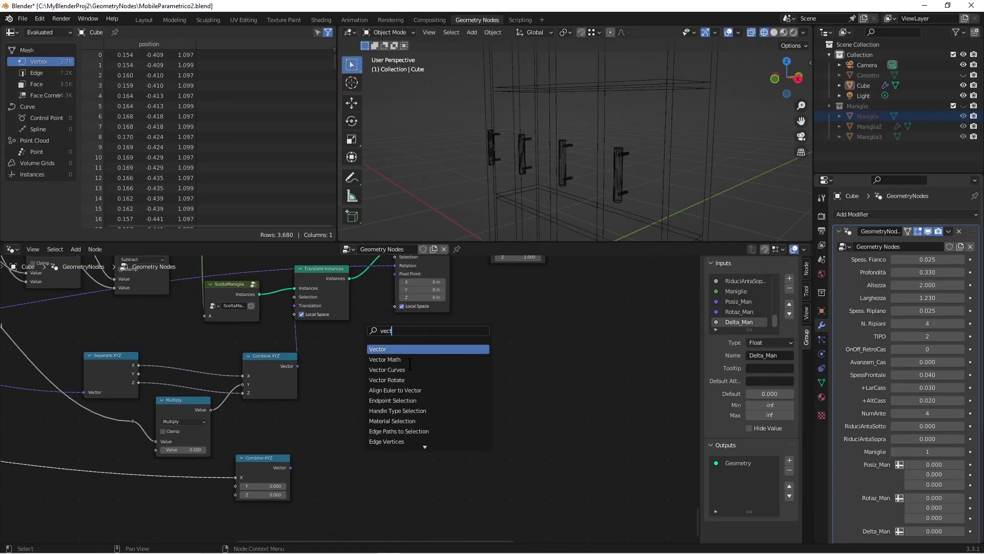
pyautogui.click(408, 360)
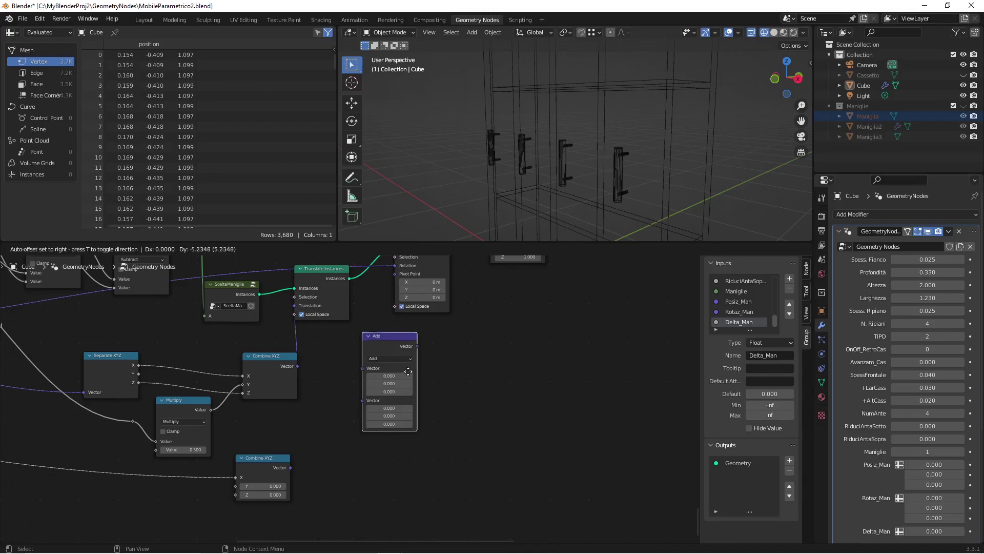
pyautogui.click(370, 409)
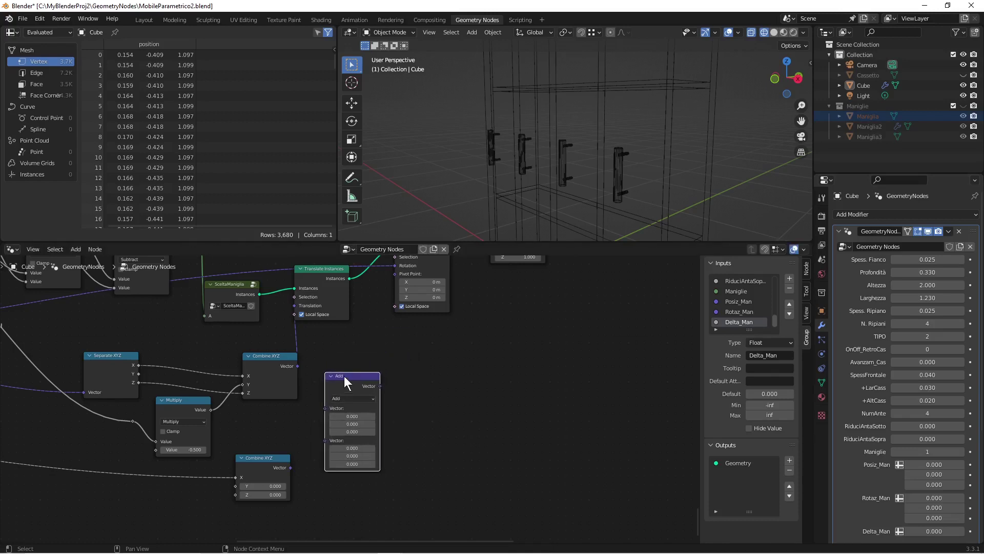
pyautogui.moveTo(289, 468); pyautogui.dragTo(307, 367)
# Step: Make room around the Translate Instances node and link the Add node's vector output to its Translation input
pyautogui.scroll(-3, 462, 354)
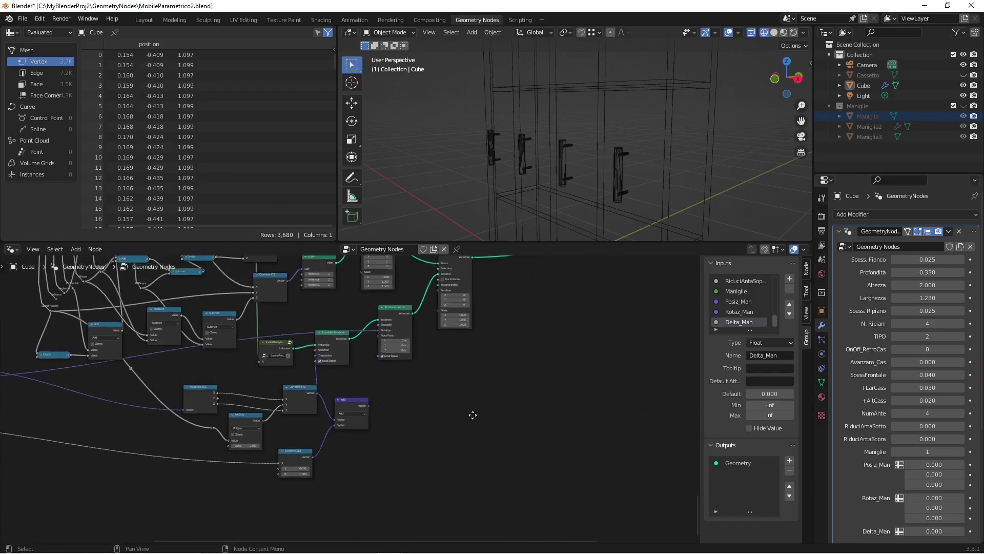
pyautogui.keyDown('shift'); pyautogui.scroll(2, 473, 413); pyautogui.keyUp('shift')
pyautogui.moveTo(478, 310); pyautogui.dragTo(413, 352)
pyautogui.moveTo(341, 375); pyautogui.dragTo(395, 381)
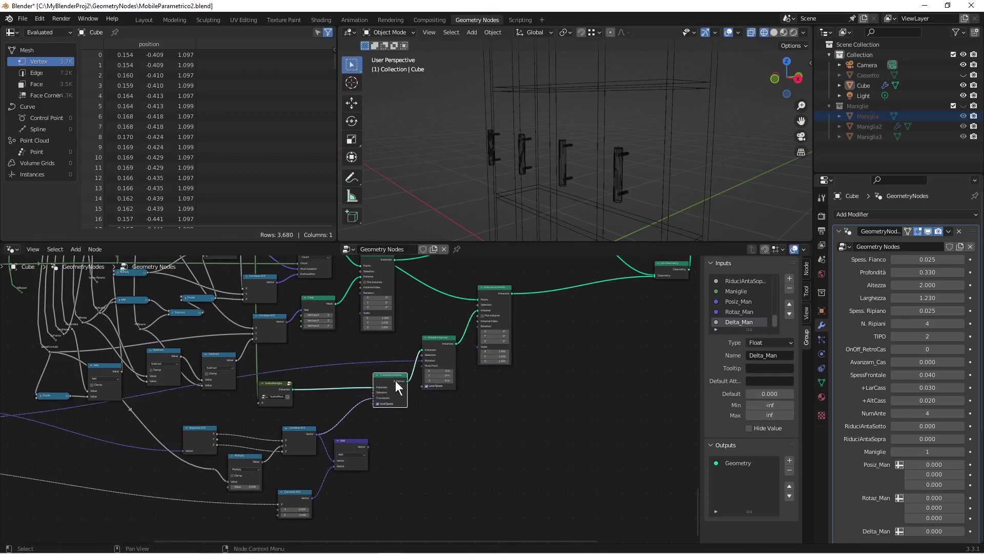
pyautogui.scroll(2, 407, 441)
pyautogui.scroll(3, 407, 441)
pyautogui.moveTo(384, 508); pyautogui.dragTo(409, 397)
pyautogui.moveTo(451, 344); pyautogui.dragTo(465, 354)
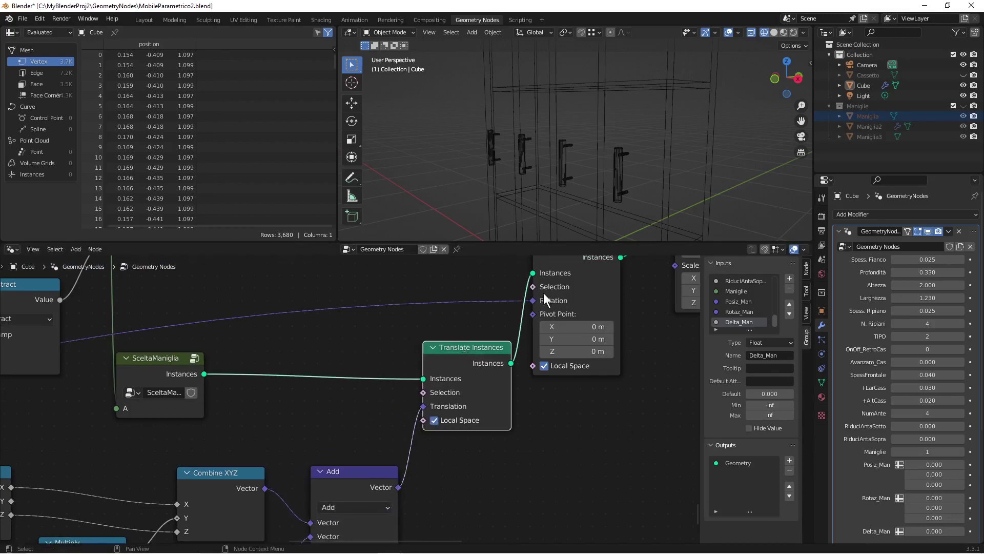
# Step: Test the handle shift with Delta_Man at 0.070, reset the parameter to 0, and save the file
pyautogui.scroll(-2, 591, 291)
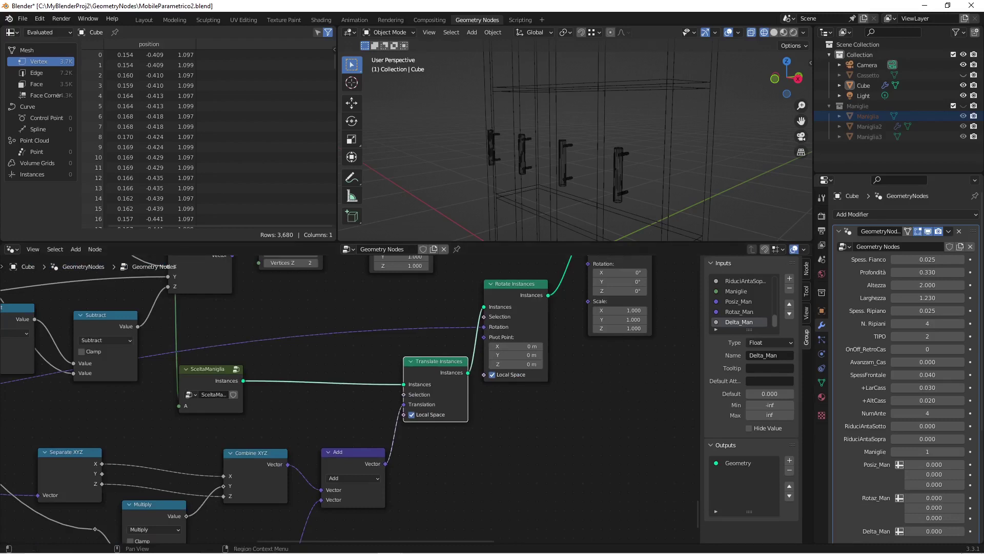
pyautogui.moveTo(931, 531)
pyautogui.mouseDown()
pyautogui.moveTo(952, 531)
pyautogui.moveTo(943, 531)
pyautogui.mouseUp()
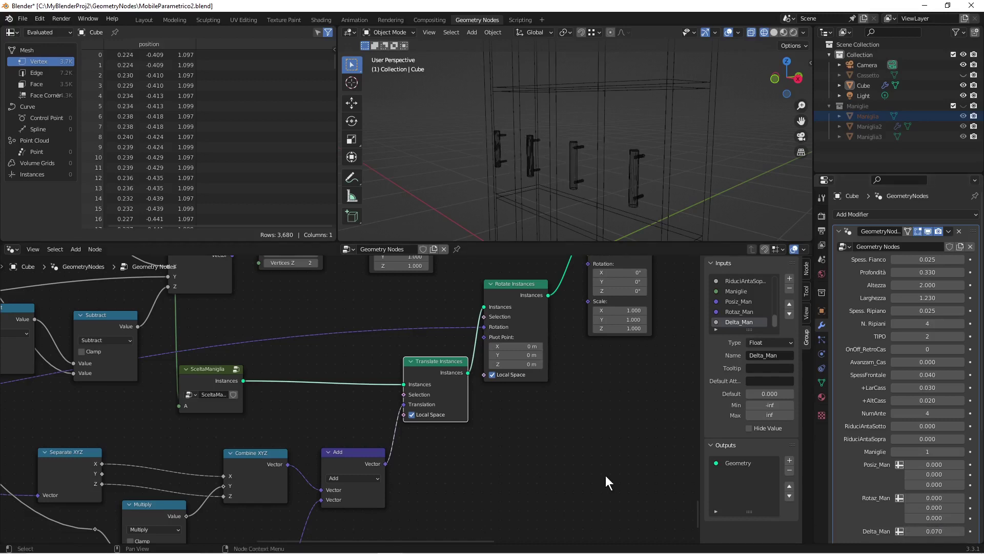
pyautogui.click(933, 531)
pyautogui.write('0')
pyautogui.press('Return')
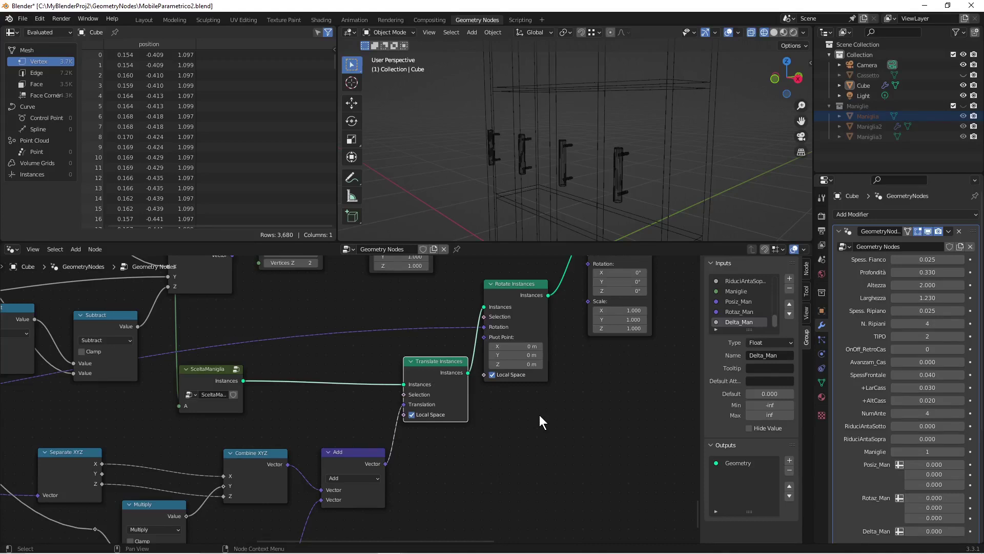
pyautogui.hotkey('ctrl', 's')
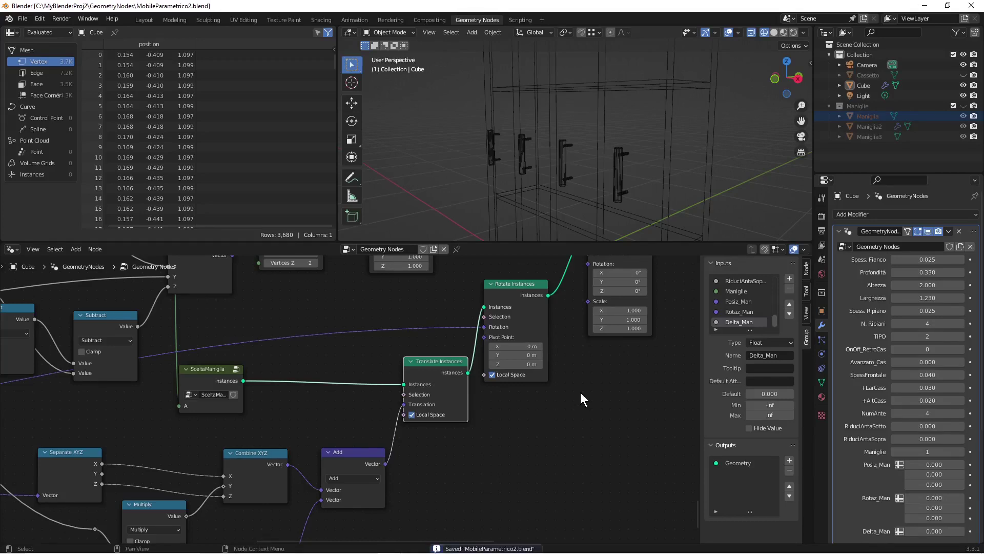
# Step: Duplicate Translate Instances beside the handles' Instance on Points node and link that node's Instances output to the copy's Instances input
pyautogui.scroll(-2, 589, 385)
pyautogui.moveTo(599, 379); pyautogui.dragTo(563, 466, button='middle')
pyautogui.scroll(3, 564, 465)
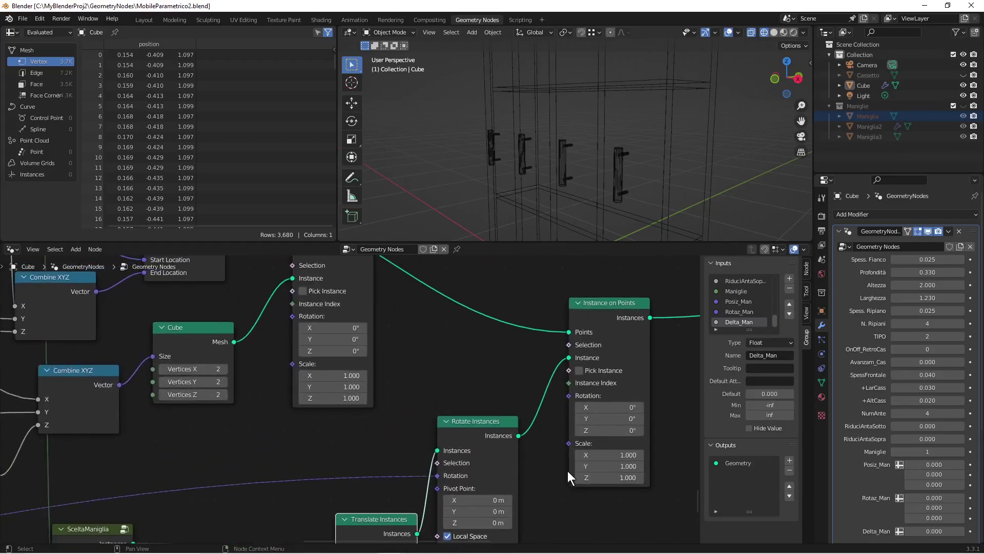
pyautogui.scroll(-2, 567, 471)
pyautogui.click(370, 490)
pyautogui.rightClick(368, 490)
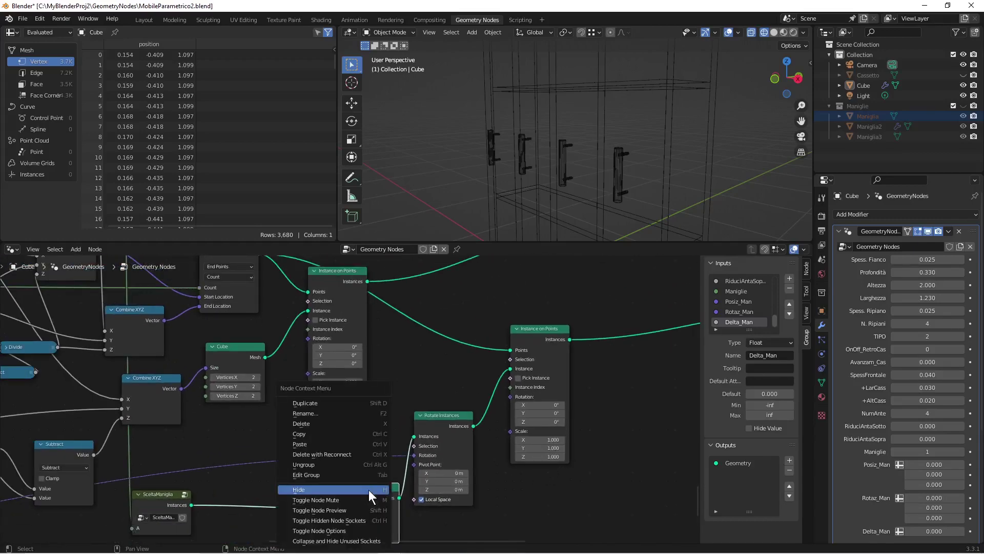
pyautogui.click(342, 407)
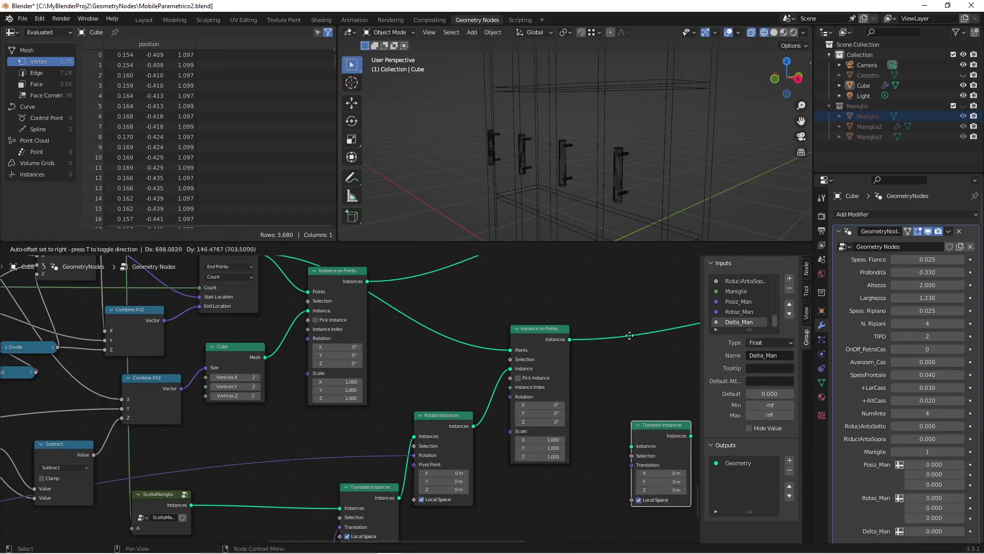
pyautogui.moveTo(602, 372); pyautogui.dragTo(510, 348, button='middle')
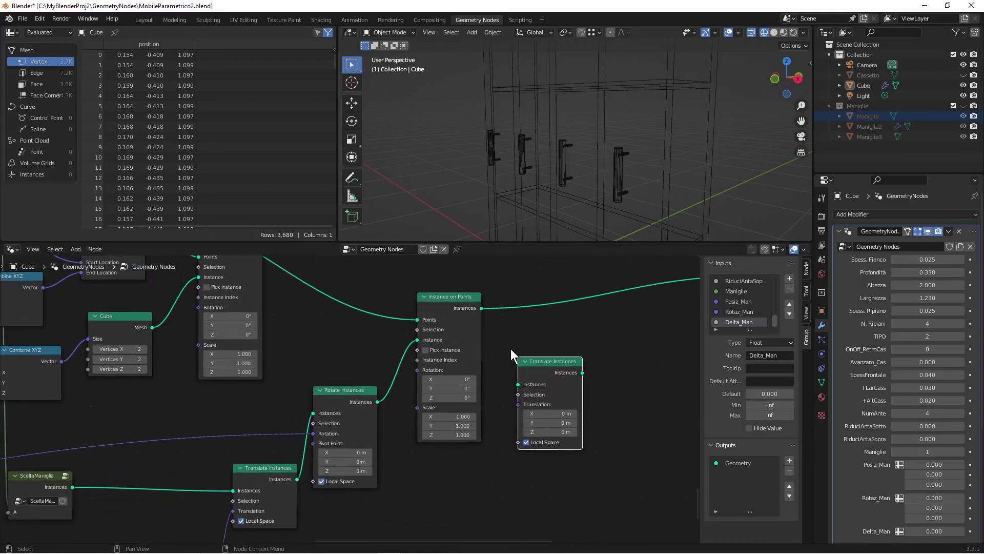
pyautogui.moveTo(483, 309); pyautogui.dragTo(586, 339)
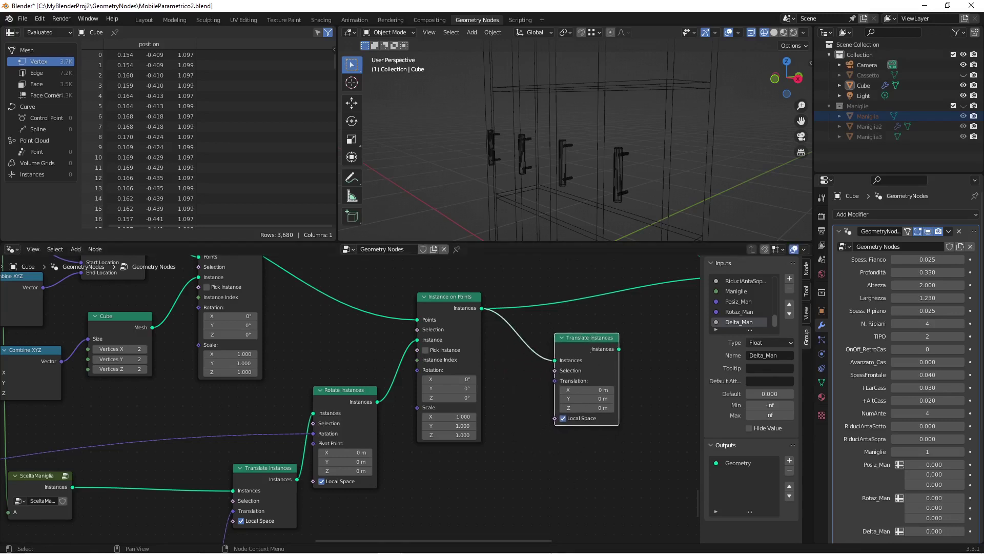
# Step: Add a Math node and place it below the Translate Instances copy beside the handles' Instance on Points node
pyautogui.hotkey('shift', 'a')
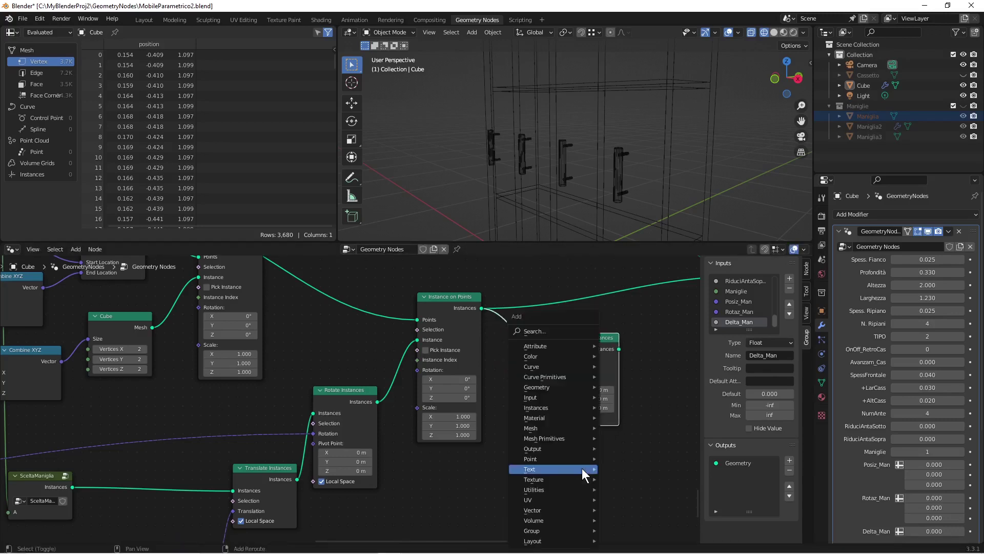
pyautogui.click(543, 333)
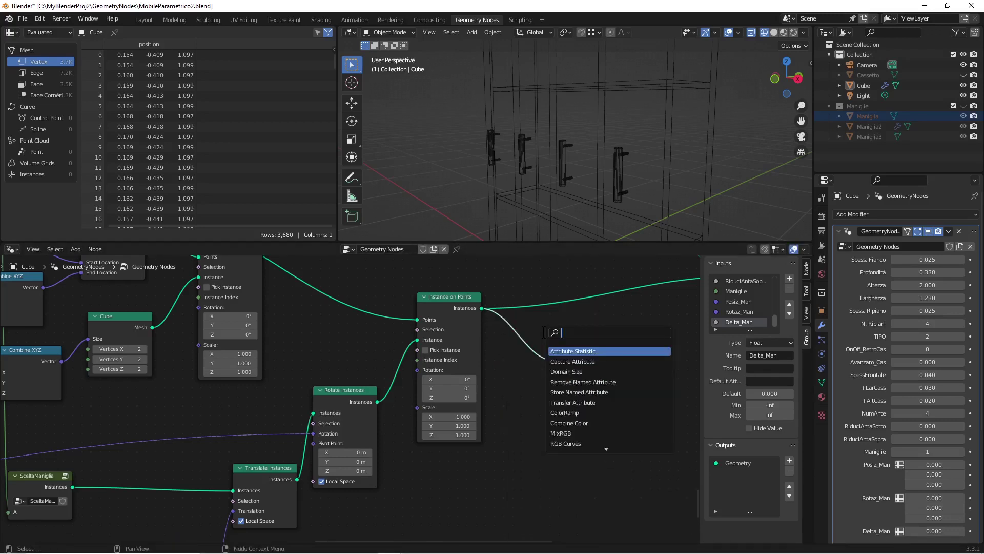
pyautogui.write('math')
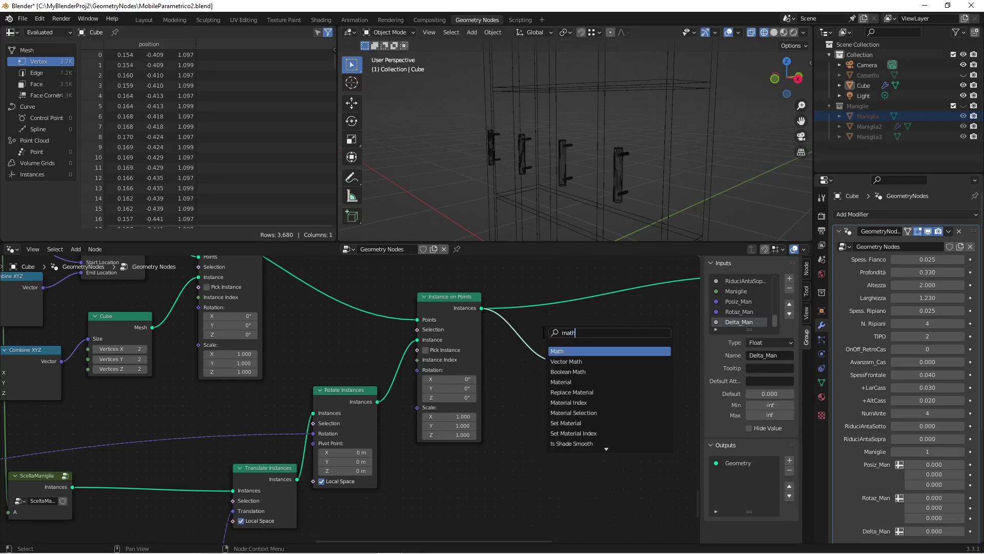
pyautogui.press('Return')
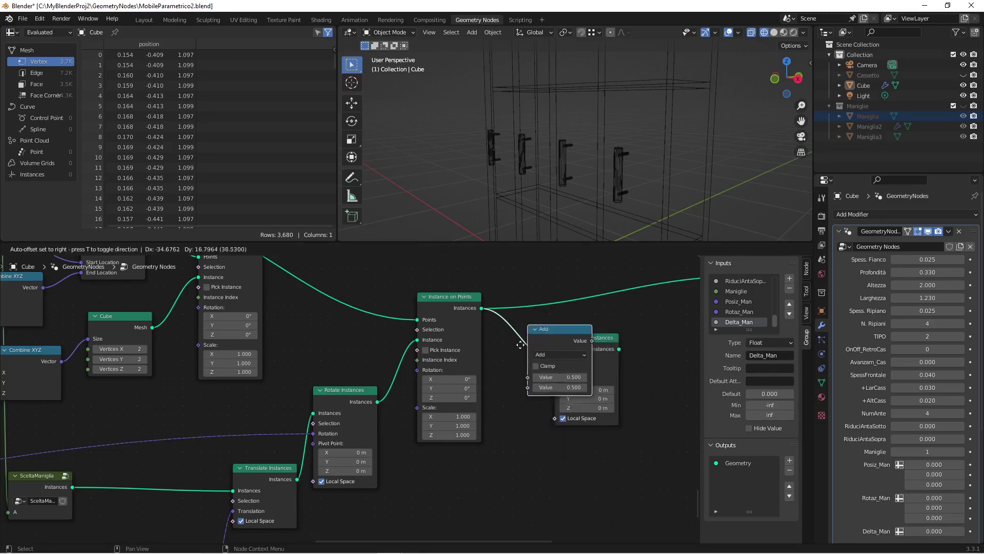
pyautogui.click(524, 450)
pyautogui.moveTo(544, 456); pyautogui.dragTo(528, 377, button='middle')
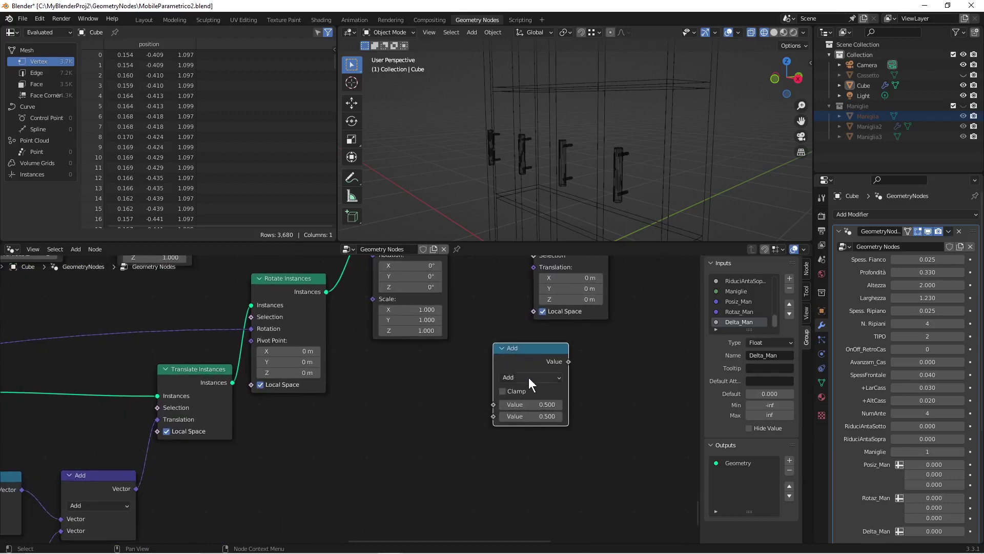
# Step: Set the Math node's operation to Modulo and arrange it beside the Translate Instances copy
pyautogui.click(529, 377)
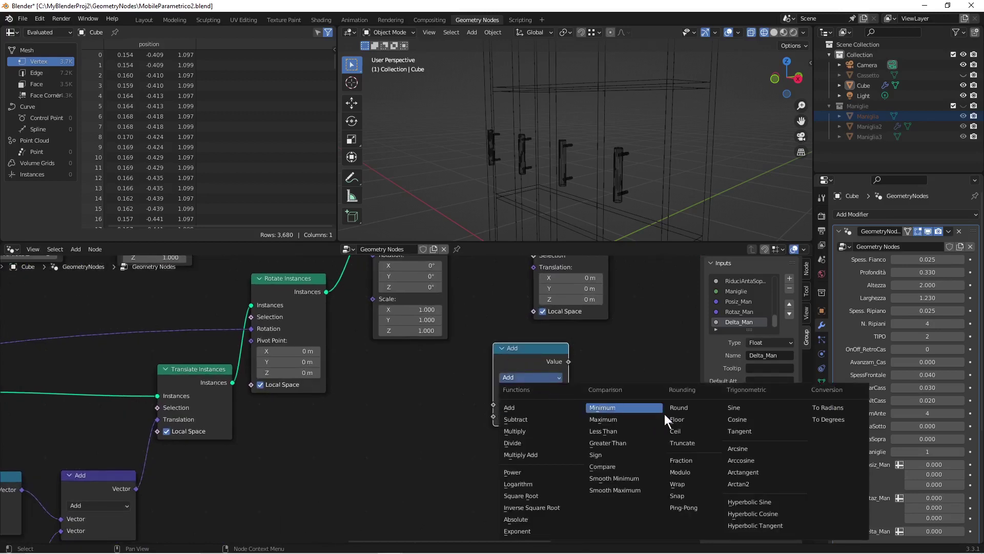
pyautogui.click(684, 469)
pyautogui.moveTo(531, 359); pyautogui.dragTo(478, 374)
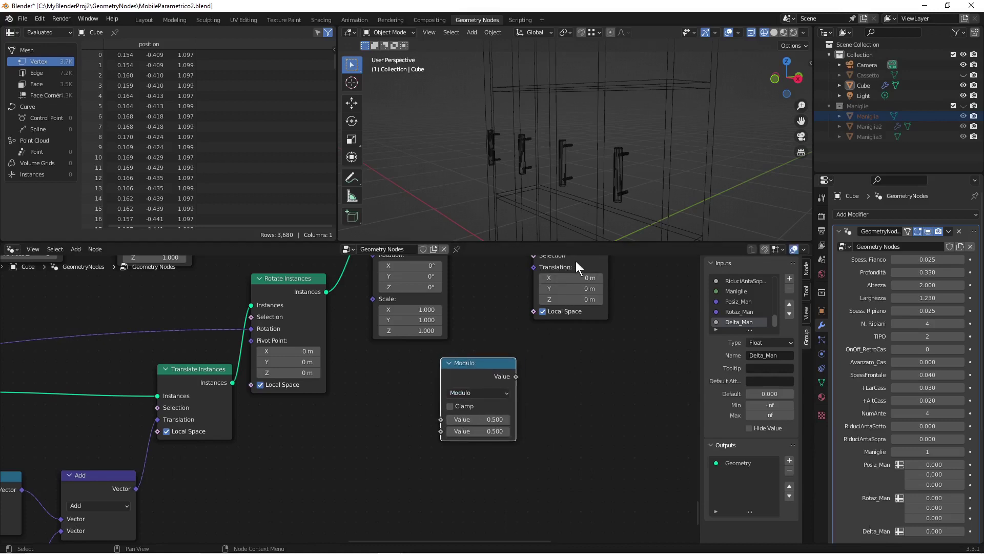
pyautogui.scroll(-1, 576, 261)
pyautogui.moveTo(576, 260); pyautogui.dragTo(576, 323, button='middle')
pyautogui.moveTo(576, 323); pyautogui.dragTo(605, 362)
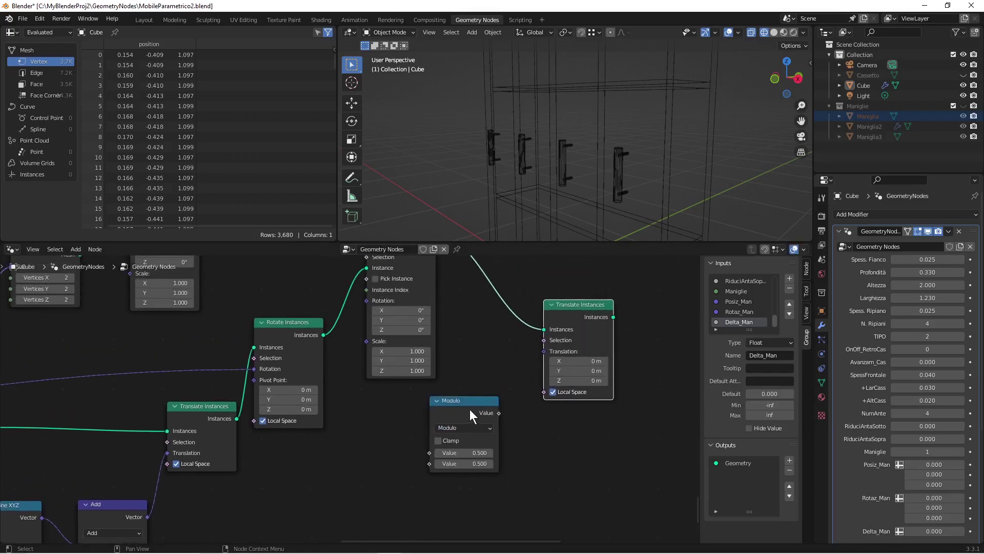
pyautogui.moveTo(470, 410); pyautogui.dragTo(503, 395)
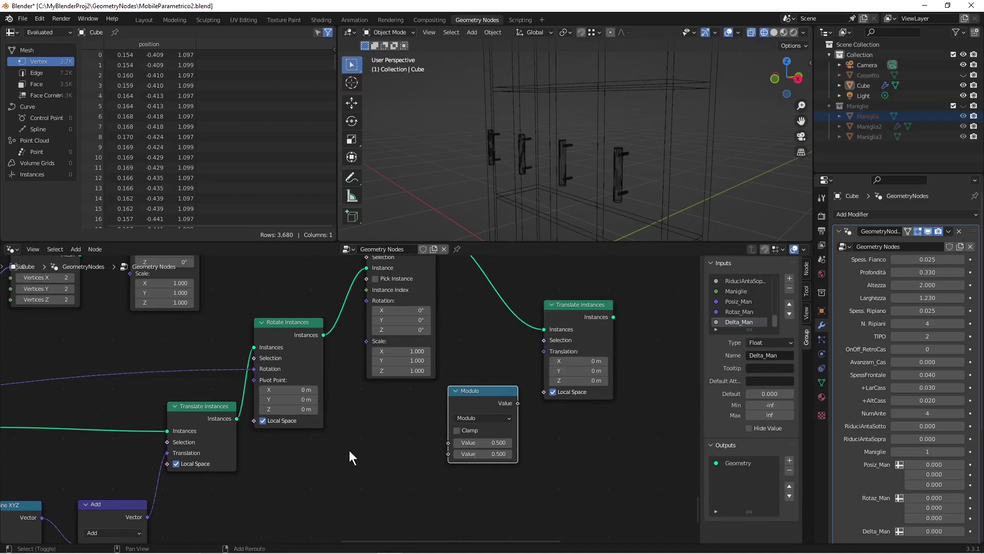
# Step: Add an Index node and place it before the Modulo node
pyautogui.hotkey('shift', 'a')
pyautogui.click(324, 340)
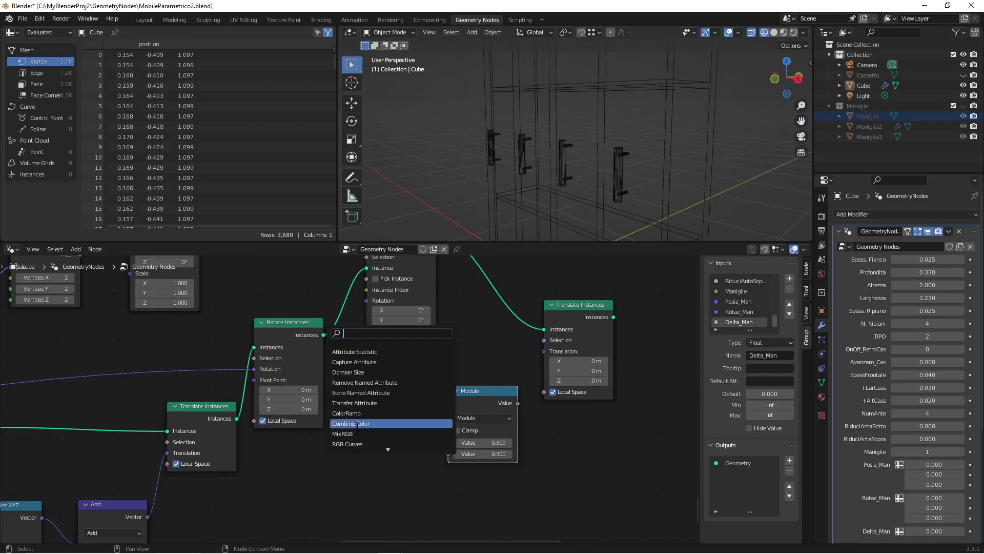
pyautogui.write('ind')
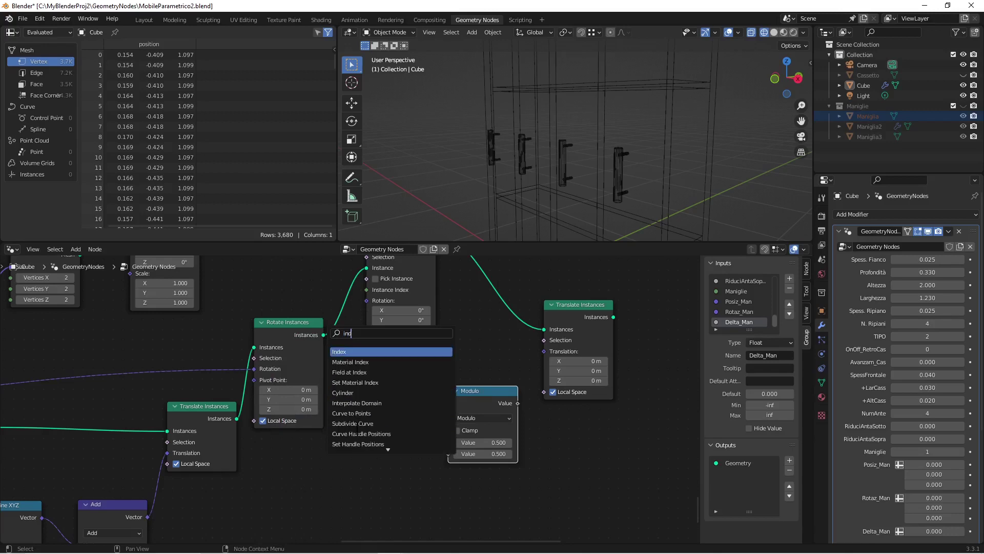
pyautogui.press('Down')
pyautogui.press('Down')
pyautogui.press('Up')
pyautogui.press('Up')
pyautogui.press('Return')
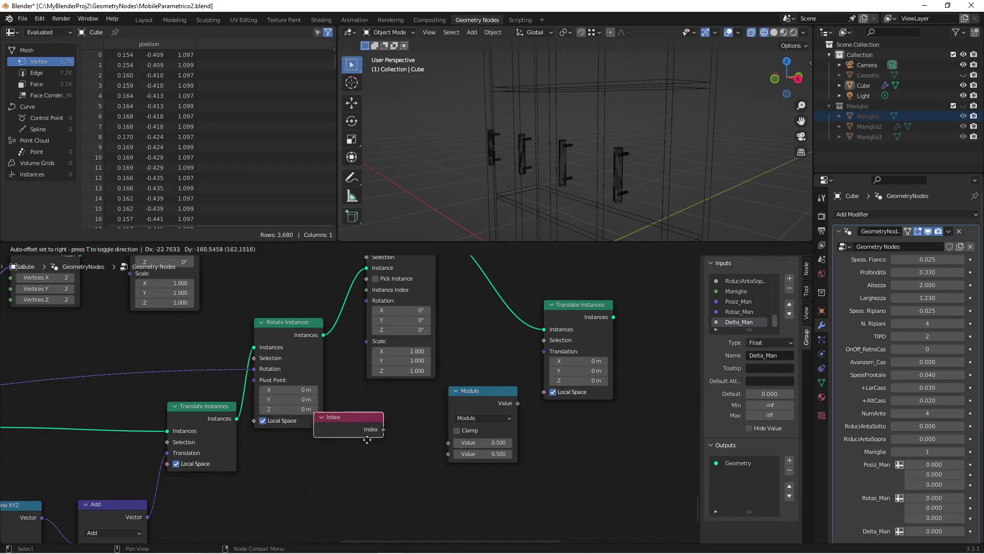
pyautogui.click(386, 457)
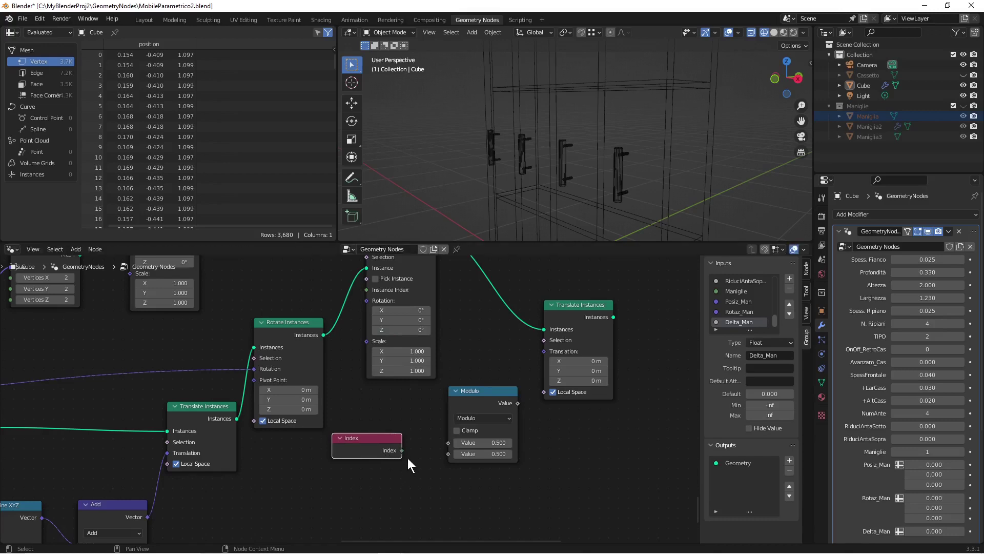
# Step: Link Index through the Modulo node, with its second value set to 2, to the Translate Instances copy's Selection input
pyautogui.moveTo(401, 450); pyautogui.dragTo(447, 443)
pyautogui.click(466, 456)
pyautogui.write('2')
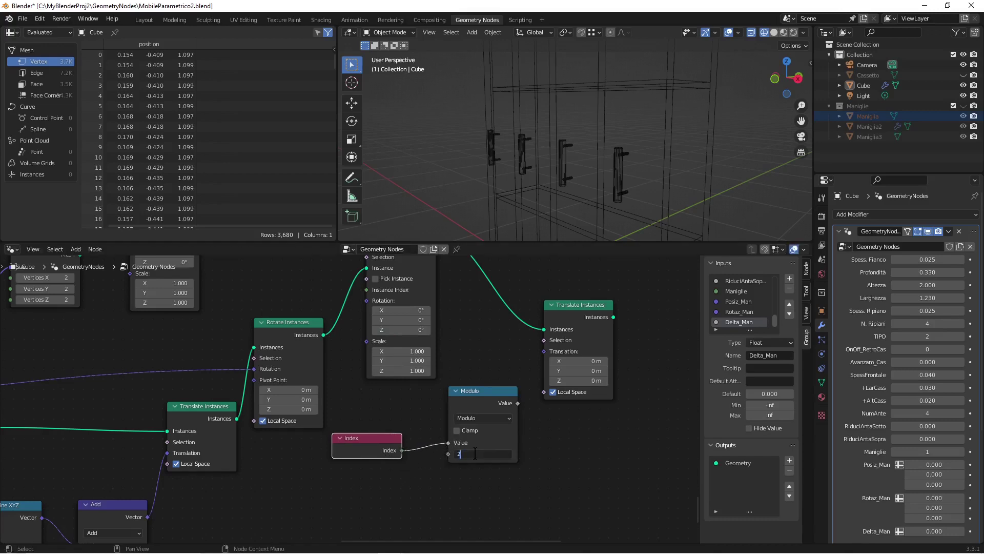
pyautogui.press('Return')
pyautogui.moveTo(468, 395); pyautogui.dragTo(451, 405)
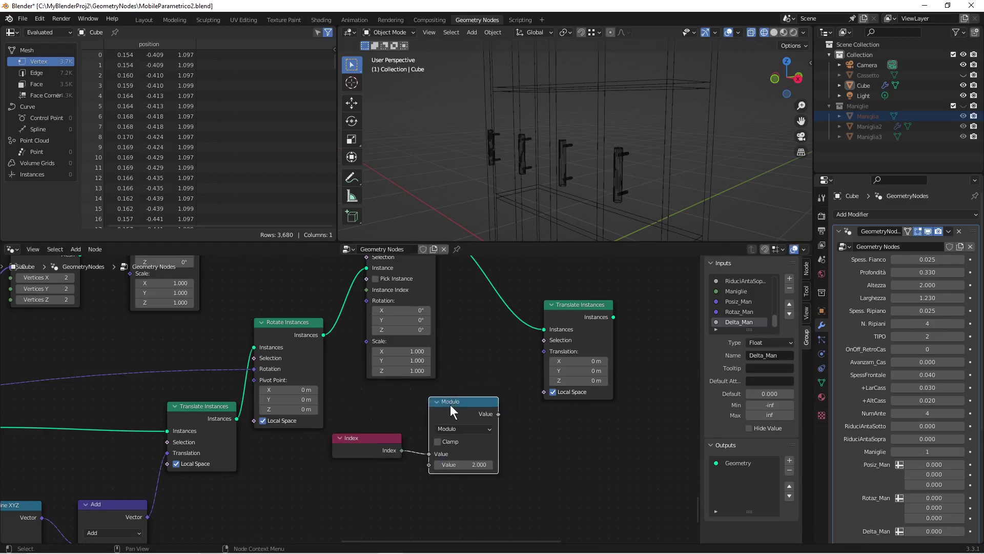
pyautogui.moveTo(499, 414); pyautogui.dragTo(543, 342)
# Step: Link the Translate Instances copy's output to Join Geometry and cut the direct link from the handles' Instance on Points node
pyautogui.scroll(-5, 626, 374)
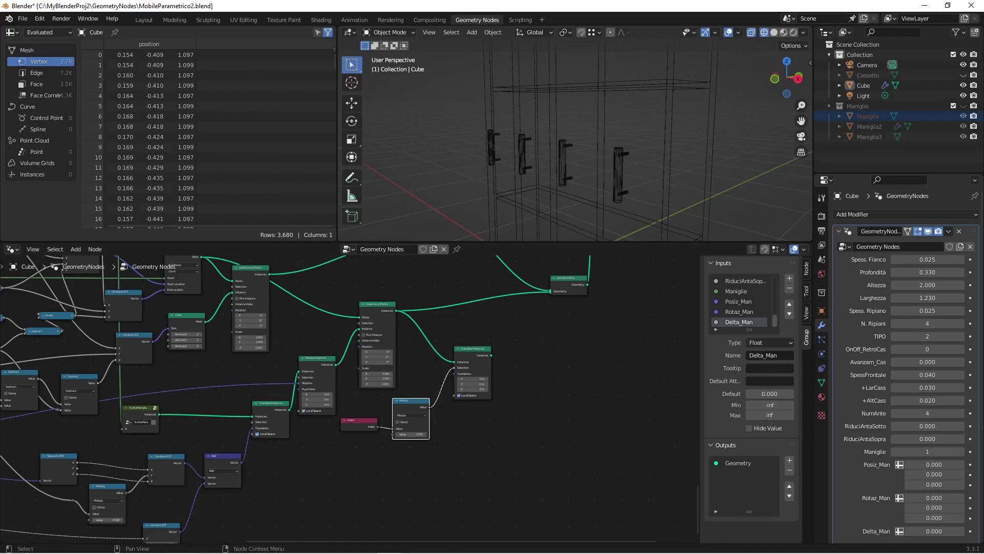
pyautogui.scroll(1, 586, 368)
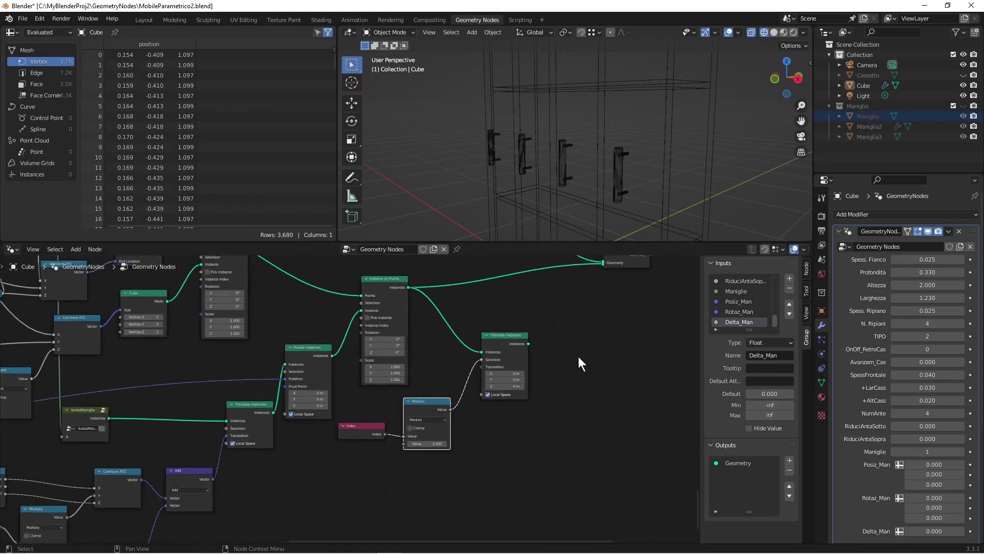
pyautogui.moveTo(583, 356); pyautogui.dragTo(469, 421, button='middle')
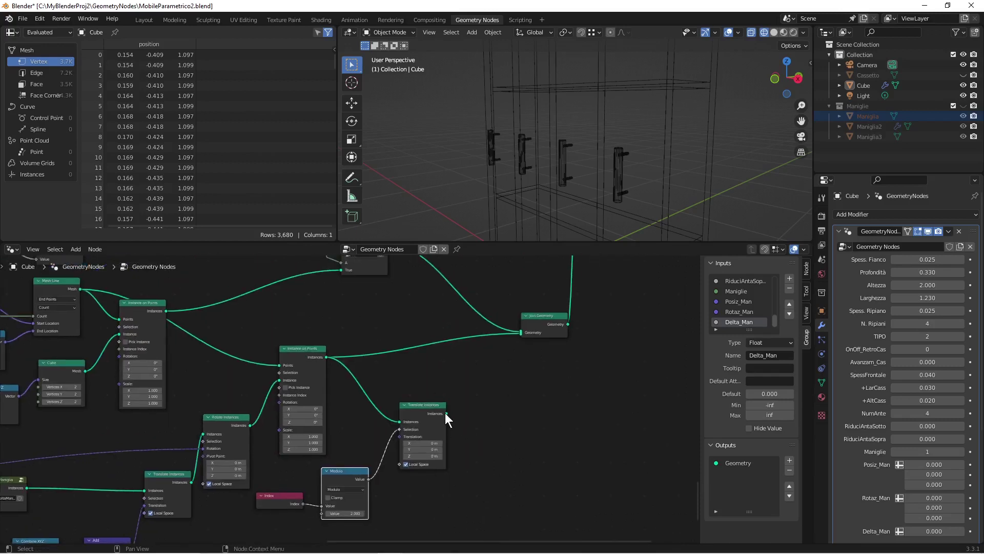
pyautogui.moveTo(446, 413); pyautogui.dragTo(522, 333)
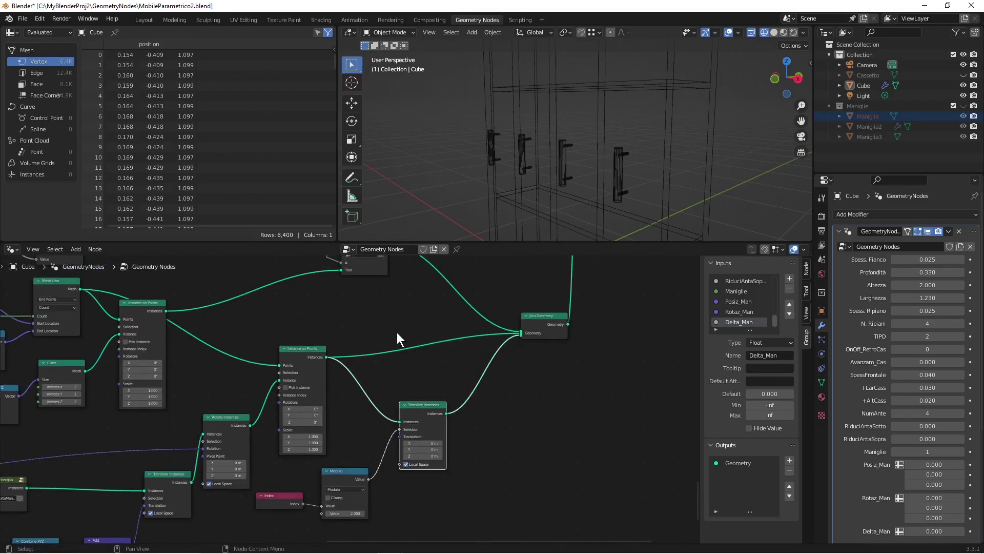
pyautogui.keyDown('ctrl'); pyautogui.moveTo(394, 328); pyautogui.dragTo(413, 361, button='right'); pyautogui.keyUp('ctrl')
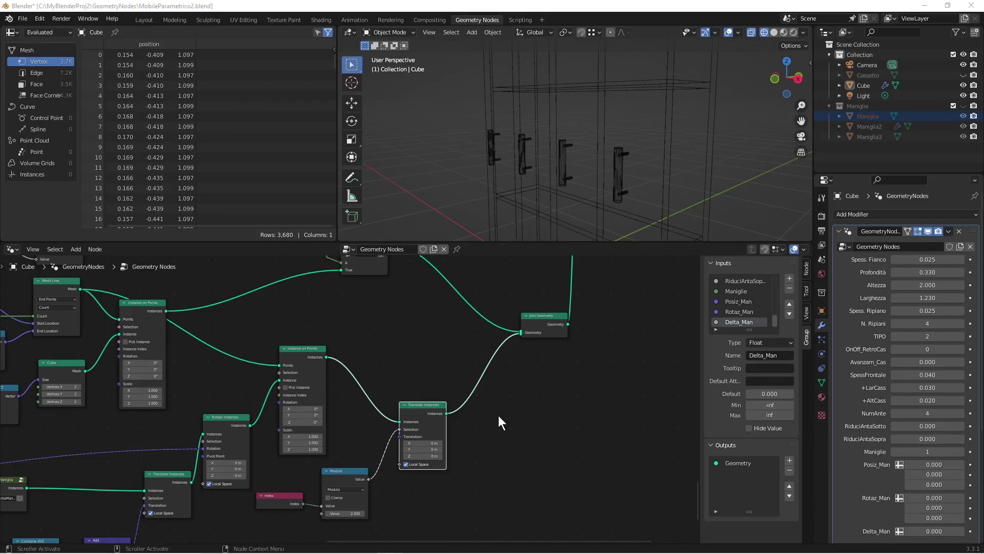
# Step: Duplicate the vector Add node, place the copy below the first Translate Instances node, and change its operation to Multiply
pyautogui.scroll(-3, 498, 415)
pyautogui.scroll(5, 521, 361)
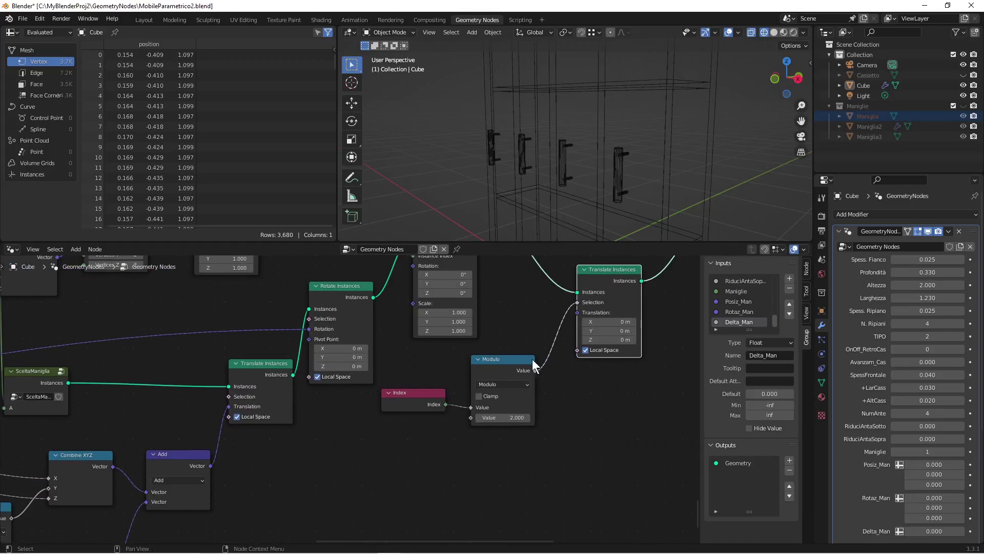
pyautogui.scroll(-2, 414, 450)
pyautogui.moveTo(368, 451); pyautogui.dragTo(385, 393, button='middle')
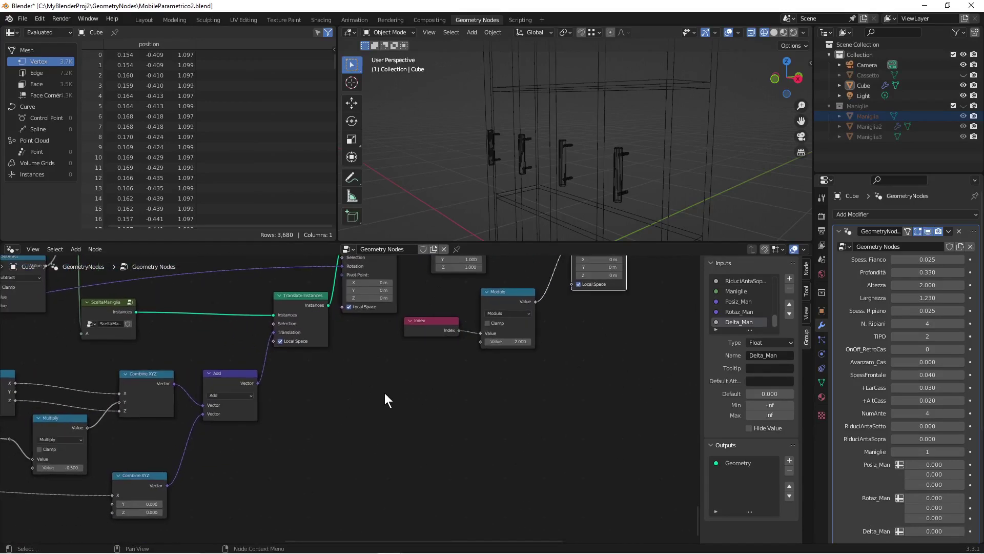
pyautogui.scroll(1, 369, 410)
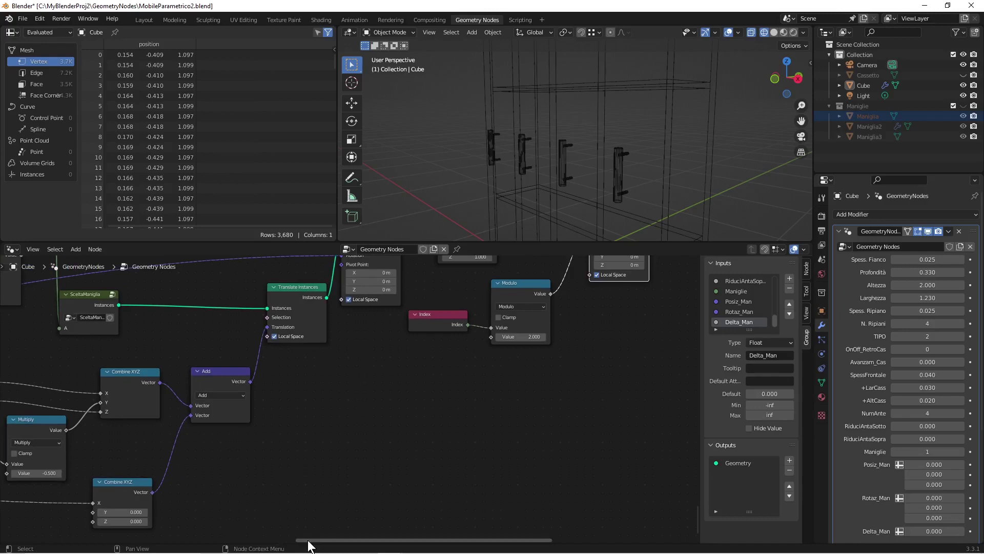
pyautogui.rightClick(216, 383)
pyautogui.click(217, 377)
pyautogui.click(321, 426)
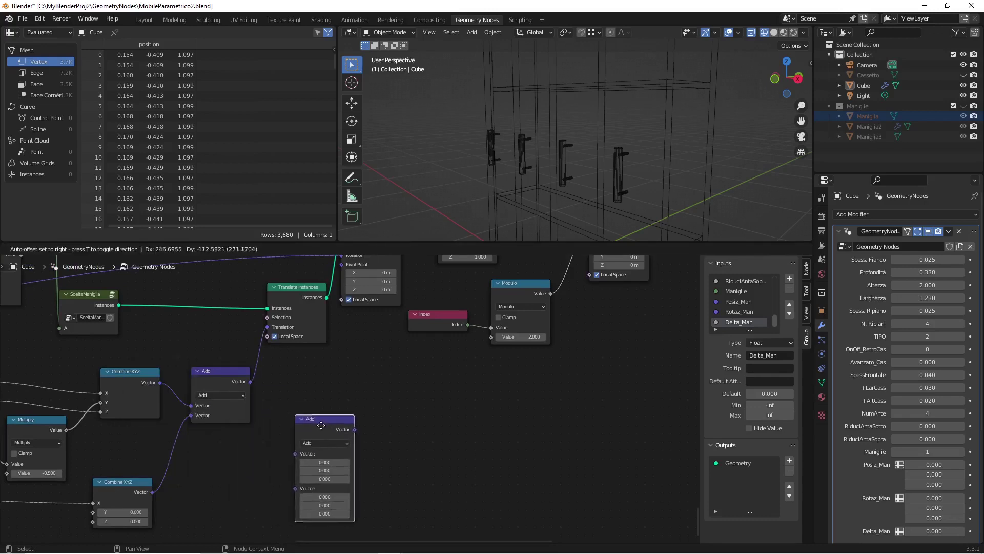
pyautogui.click(324, 440)
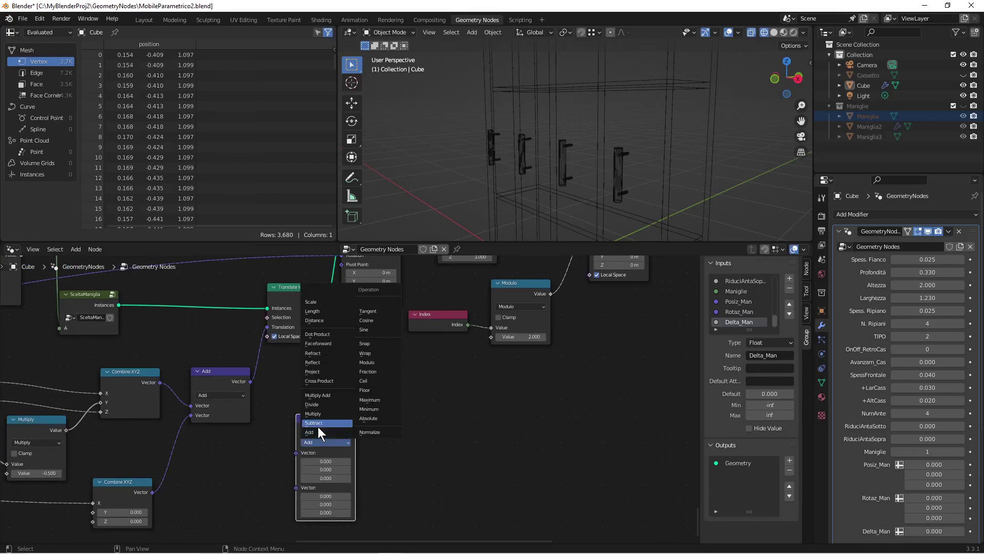
pyautogui.click(319, 413)
pyautogui.moveTo(320, 420); pyautogui.dragTo(308, 421)
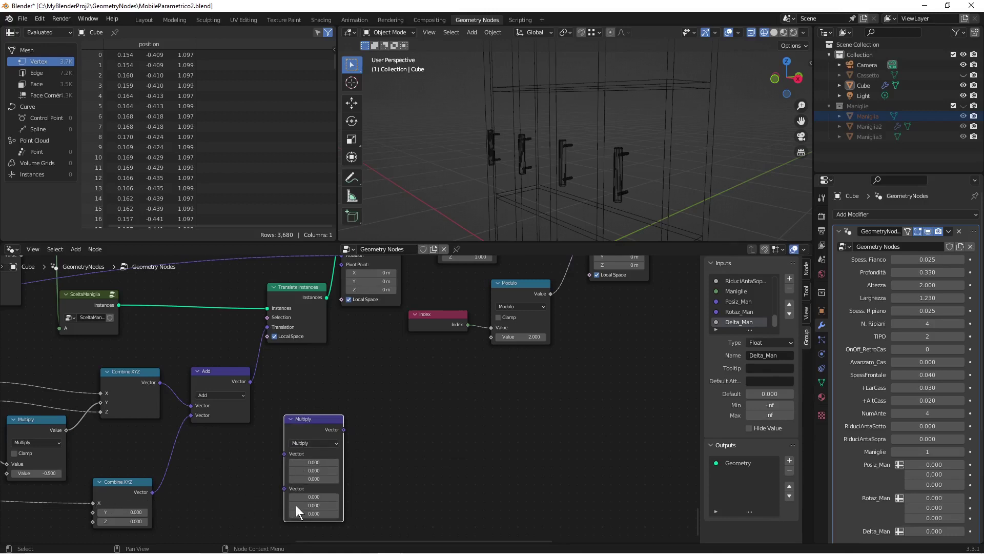
# Step: Set the vector Multiply node's second vector to -2, 1, 1
pyautogui.click(309, 497)
pyautogui.press('BackSpace')
pyautogui.write('-2')
pyautogui.press('Return')
pyautogui.click(314, 505)
pyautogui.write('1')
pyautogui.press('Return')
pyautogui.click(314, 513)
pyautogui.write('1')
pyautogui.press('Return')
# Step: Link the lower Combine XYZ vector to the vector Multiply node's first input and its output to the Translate Instances copy's Translation
pyautogui.moveTo(152, 491); pyautogui.dragTo(284, 453)
pyautogui.moveTo(340, 426); pyautogui.dragTo(589, 346)
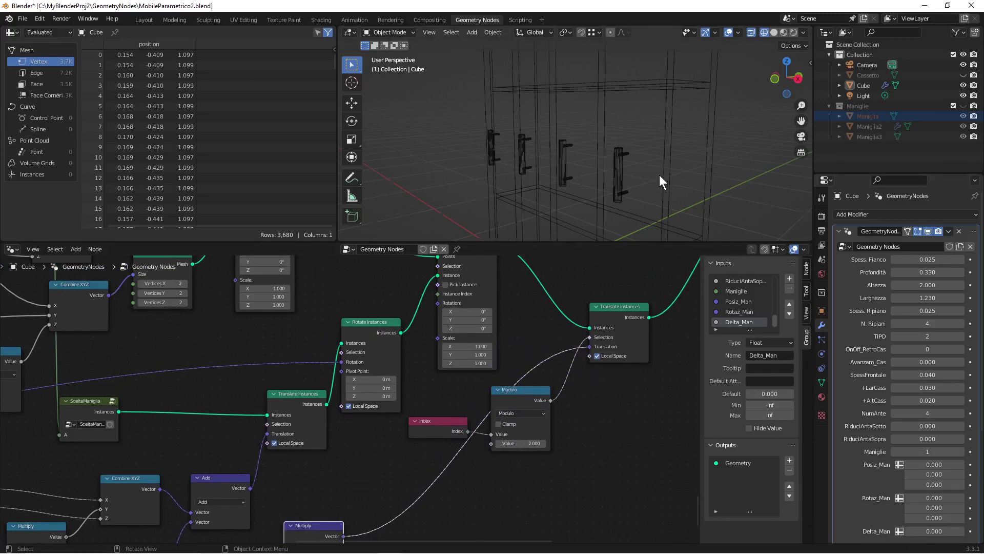
# Step: Test the alternating handle shift in front view with Delta_Man at 0.090 and 0.080
pyautogui.moveTo(660, 175); pyautogui.dragTo(682, 188, button='middle')
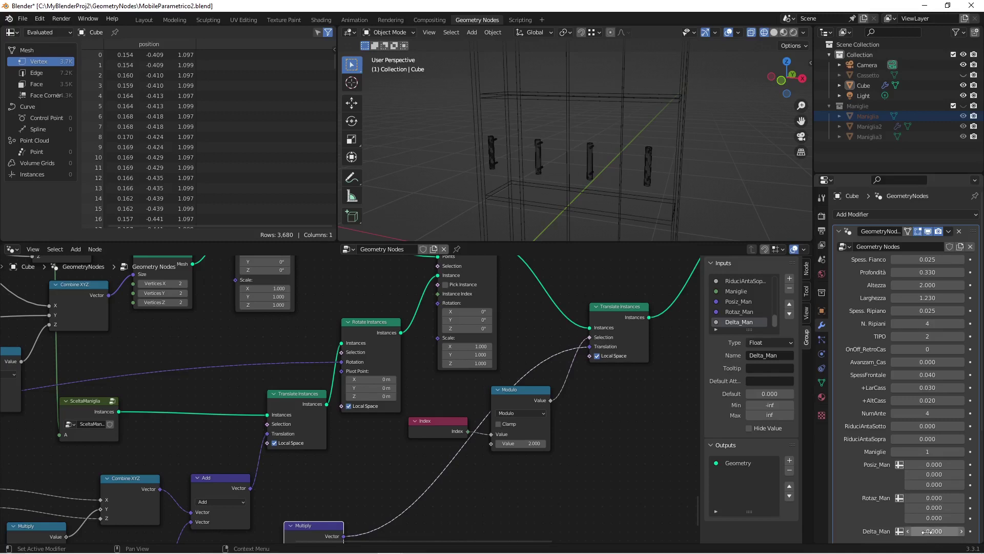
pyautogui.moveTo(934, 531); pyautogui.dragTo(954, 532)
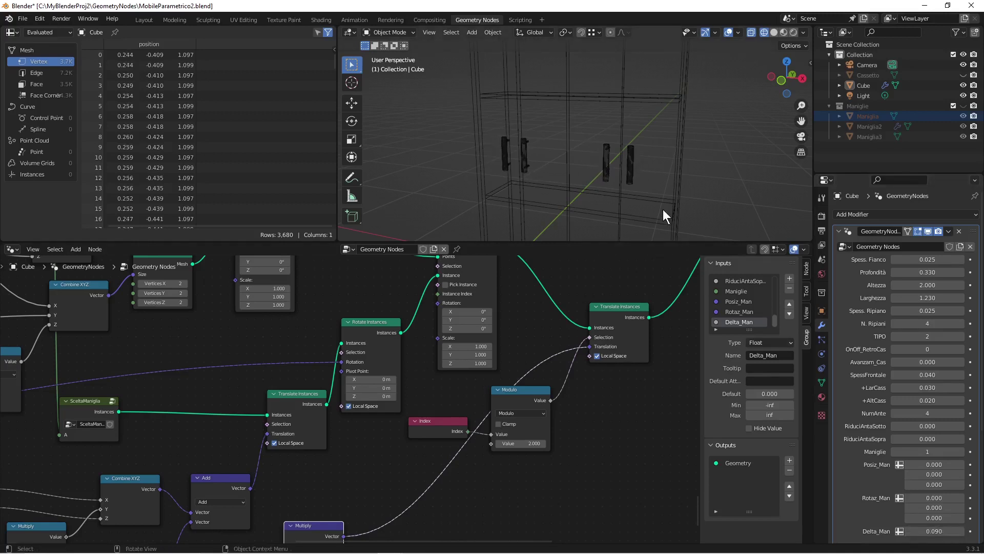
pyautogui.press('KP_1')
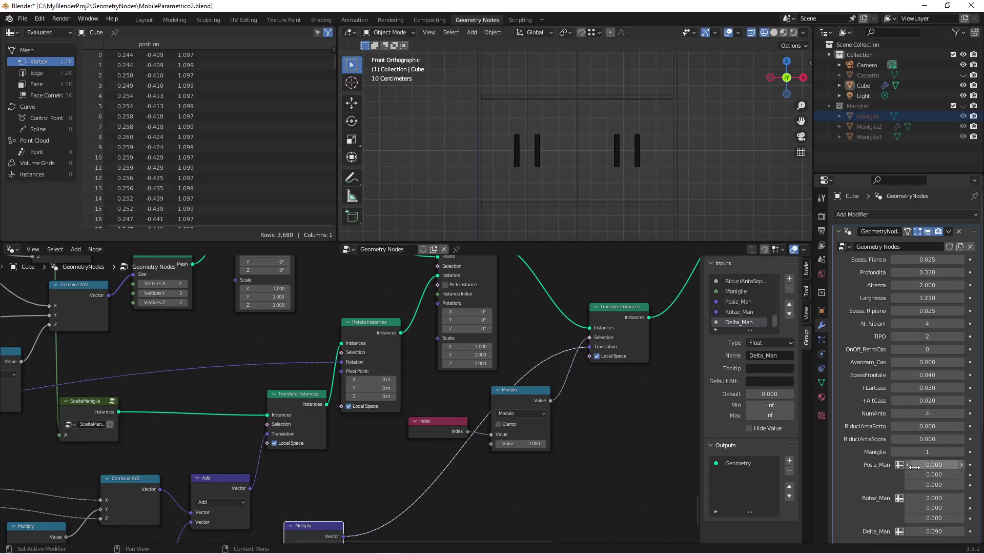
pyautogui.moveTo(932, 531)
pyautogui.mouseDown()
pyautogui.moveTo(844, 531)
pyautogui.moveTo(921, 531)
pyautogui.mouseUp()
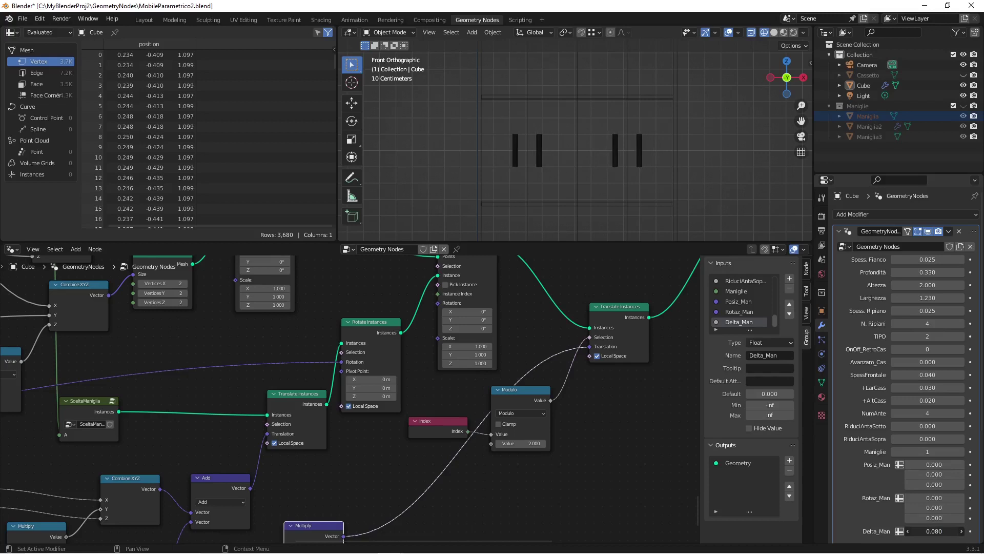
# Step: Test NumAnte 3 with Delta_Man 0.170 and NumAnte 4 with Delta_Man 0.110, ending with Delta_Man reset to 0
pyautogui.click(893, 413)
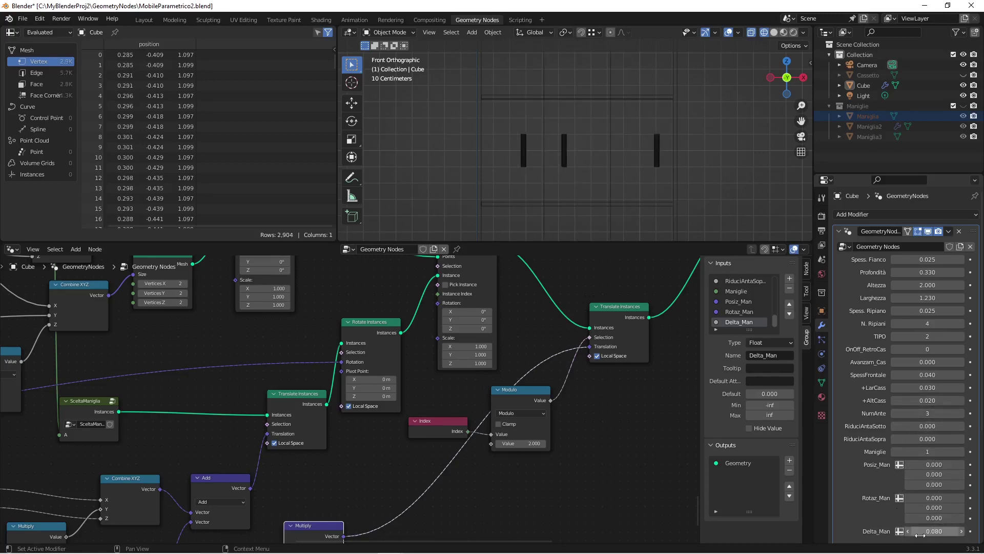
pyautogui.moveTo(922, 531)
pyautogui.mouseDown()
pyautogui.moveTo(949, 531)
pyautogui.moveTo(886, 531)
pyautogui.moveTo(941, 531)
pyautogui.mouseUp()
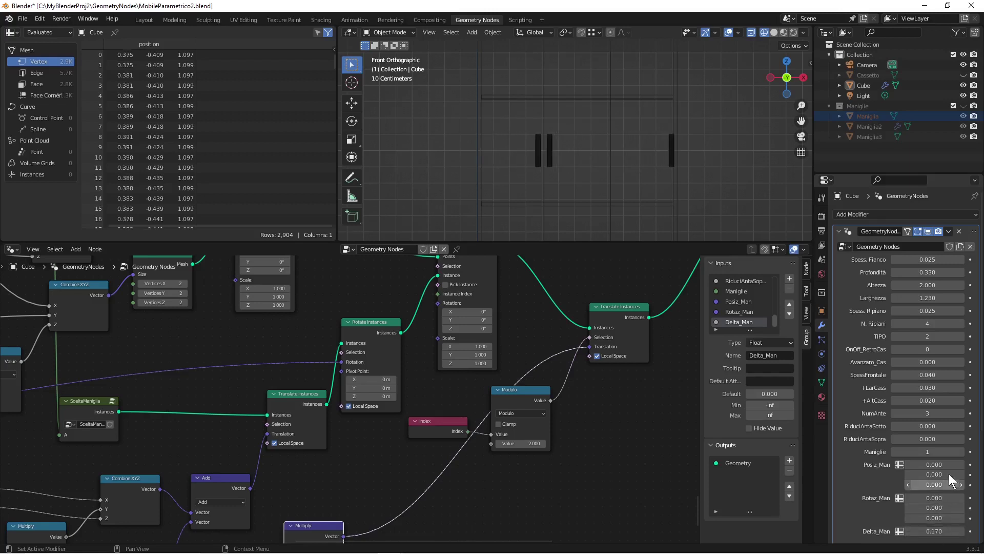
pyautogui.click(961, 414)
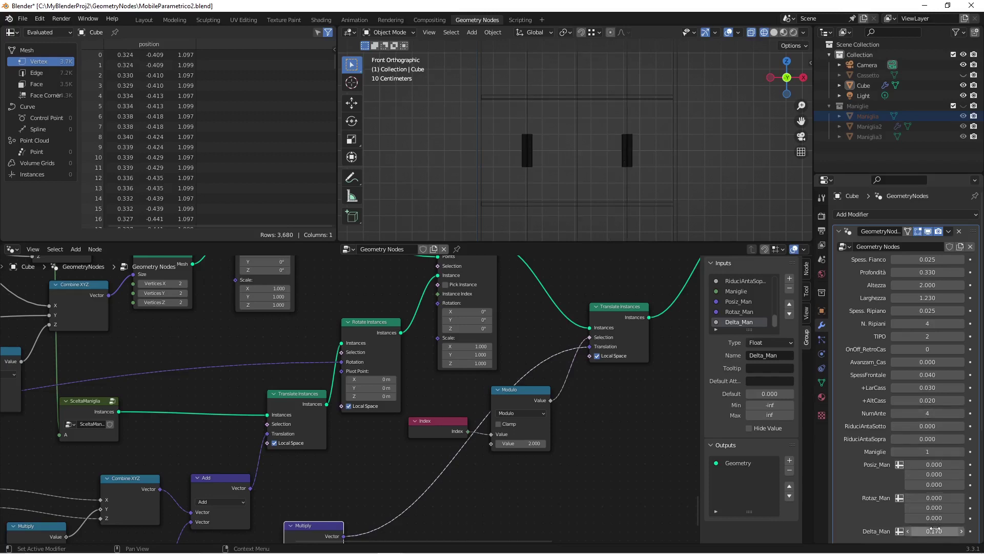
pyautogui.moveTo(934, 530); pyautogui.dragTo(926, 531)
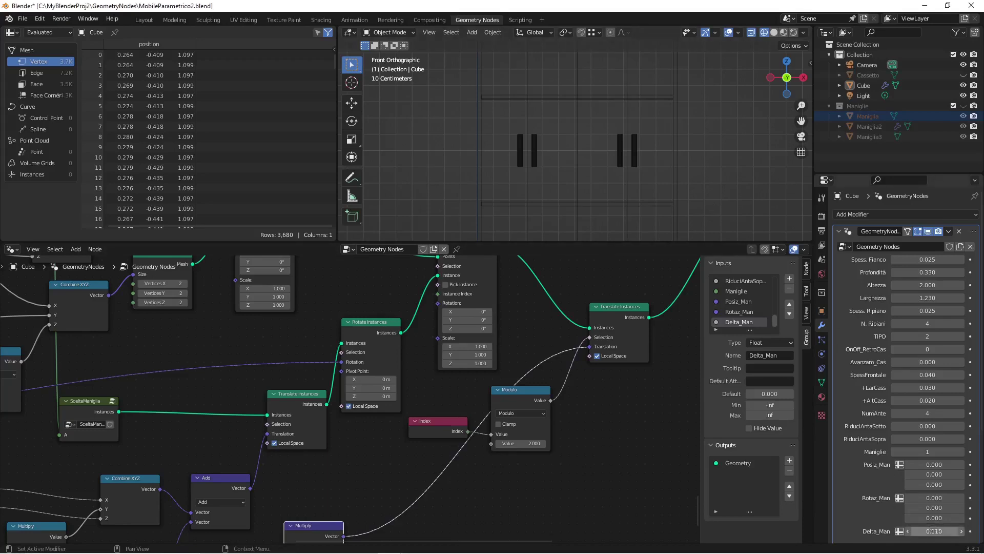
pyautogui.doubleClick(936, 530)
pyautogui.write('0')
pyautogui.press('Return')
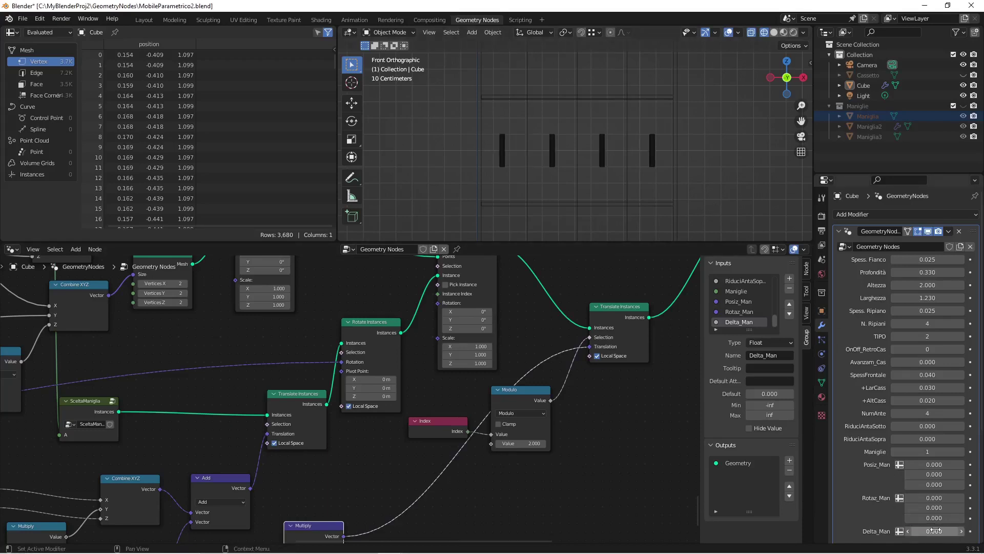
# Step: Try Posiz_Man X at 0.100, set Rotaz_Man Y to 1.570 to turn the handles, and settle Posiz_Man X at 0.020
pyautogui.moveTo(936, 464); pyautogui.dragTo(970, 464)
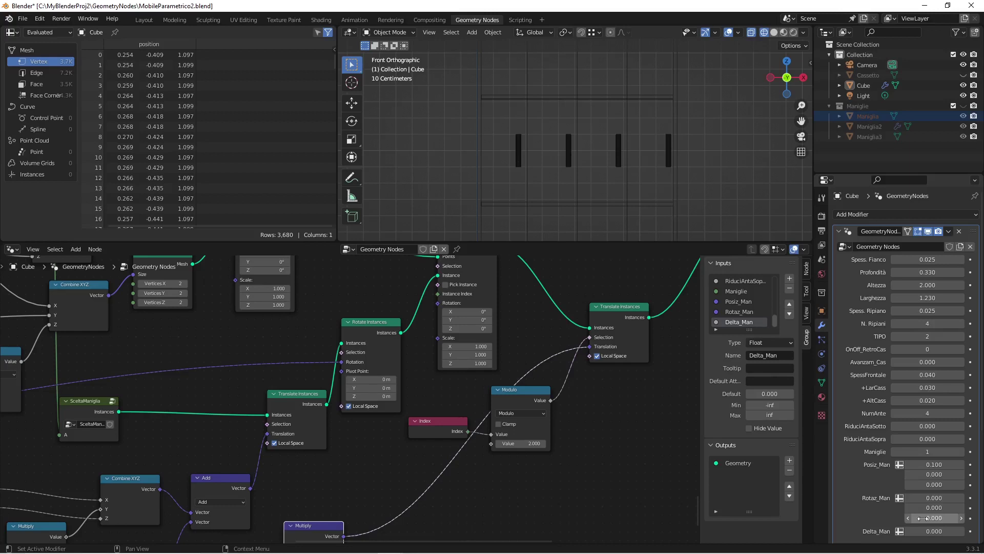
pyautogui.moveTo(923, 507); pyautogui.dragTo(978, 508)
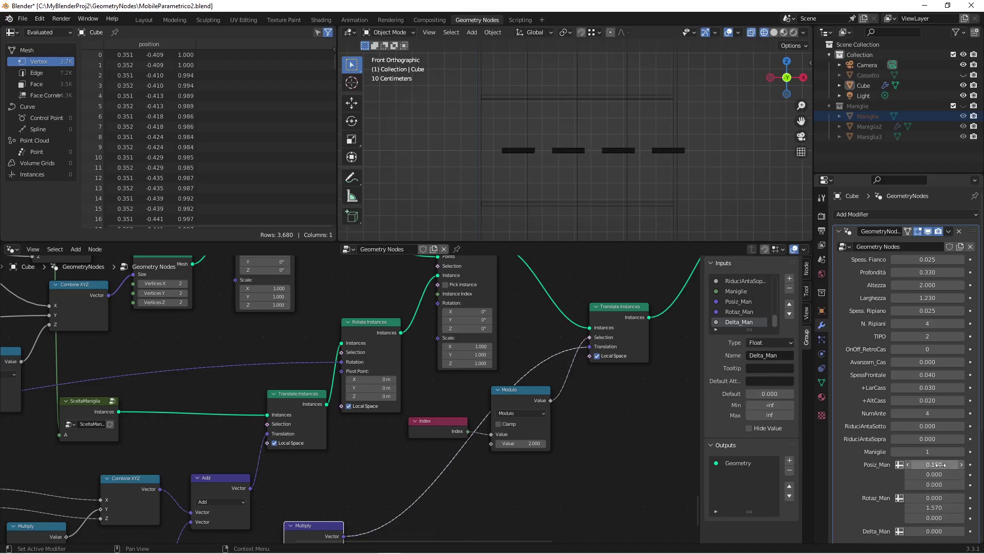
pyautogui.moveTo(938, 465)
pyautogui.mouseDown()
pyautogui.moveTo(922, 465)
pyautogui.moveTo(941, 466)
pyautogui.mouseUp()
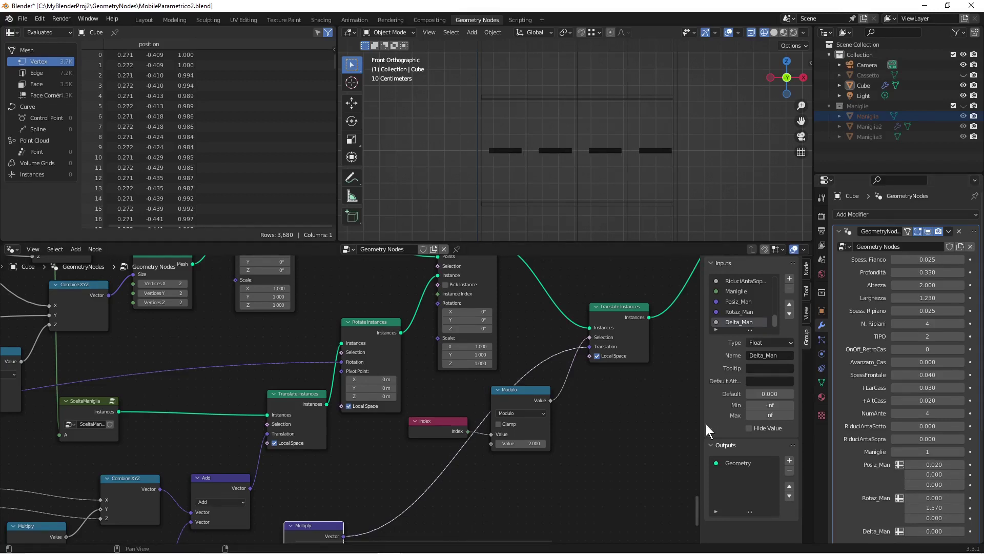